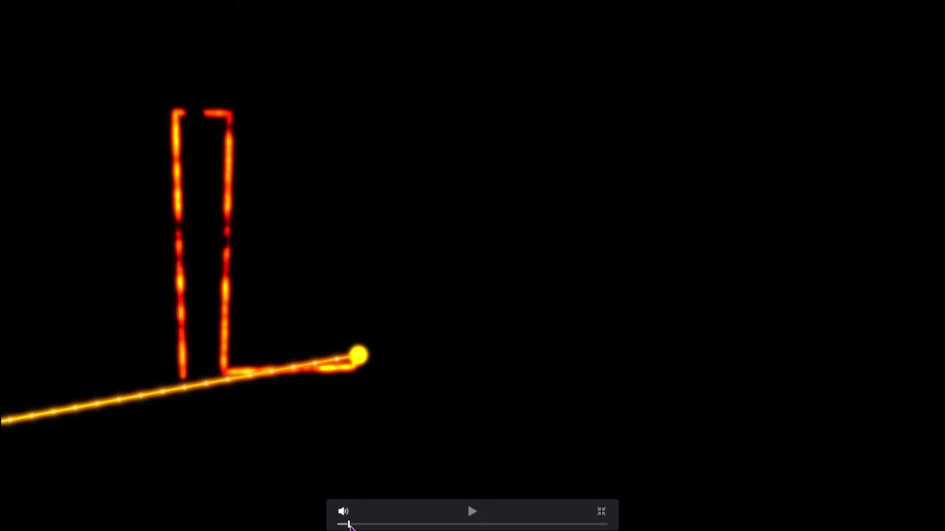
Step: Preview the finished laser path animation, scrubbing through it and playing it from the start of the timeline
left_click_drag(349, 525, 377, 525)
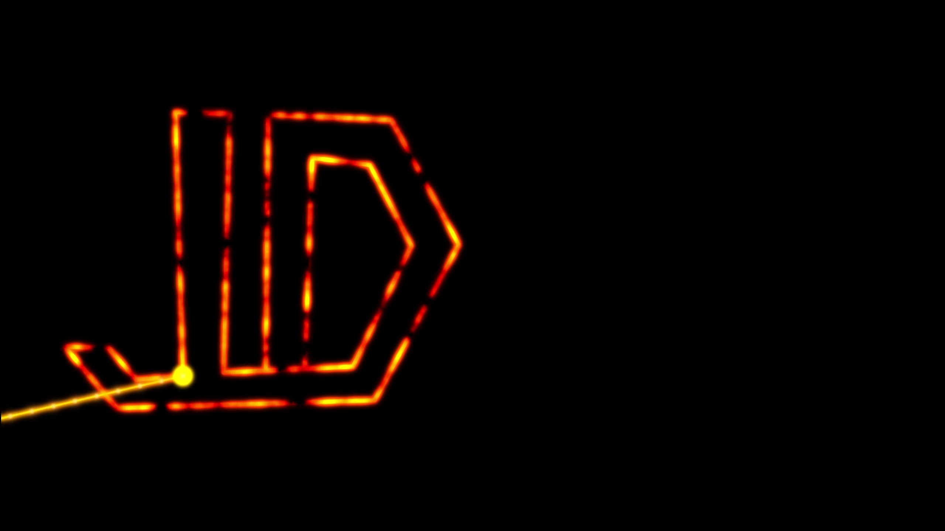
mouse_move(156, 401)
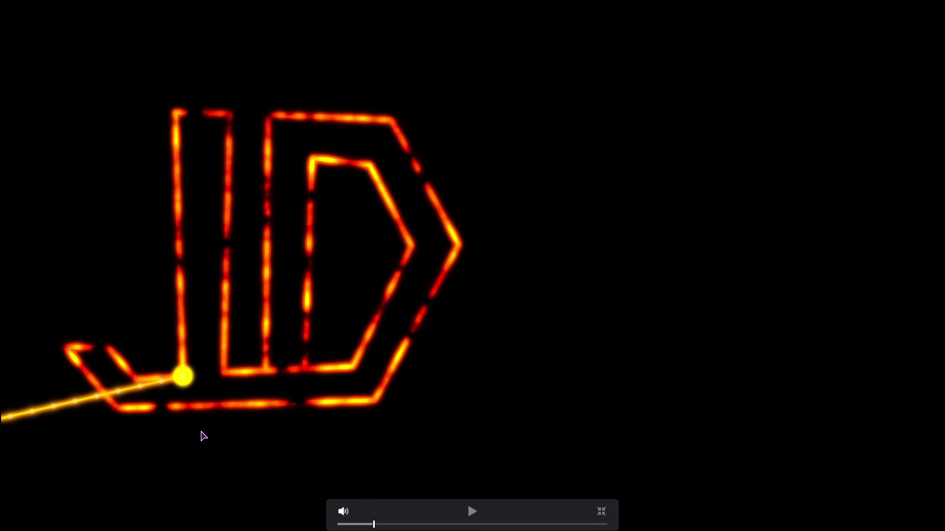
key("space")
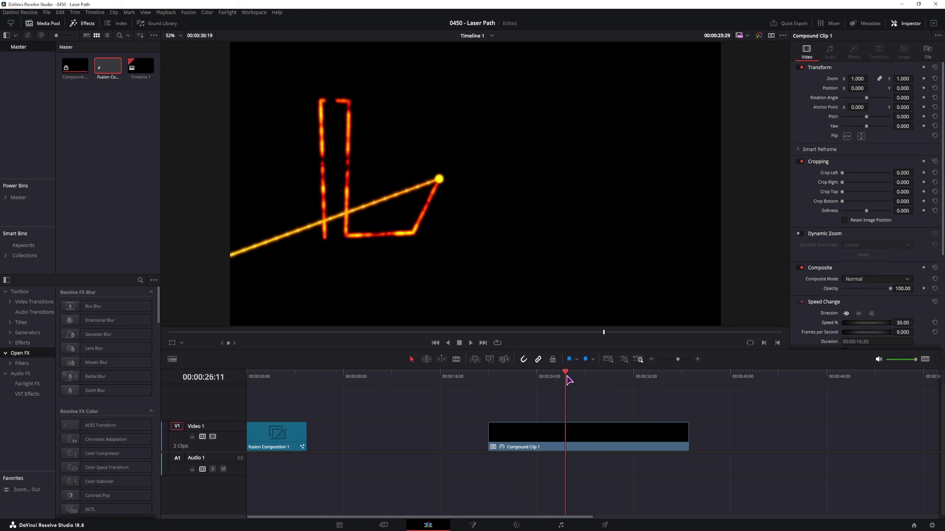
key("Home")
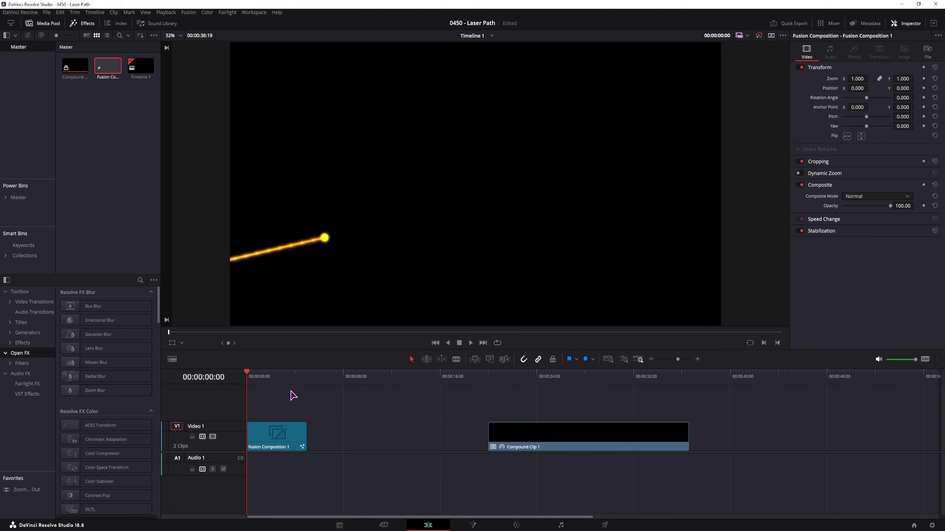
key("space")
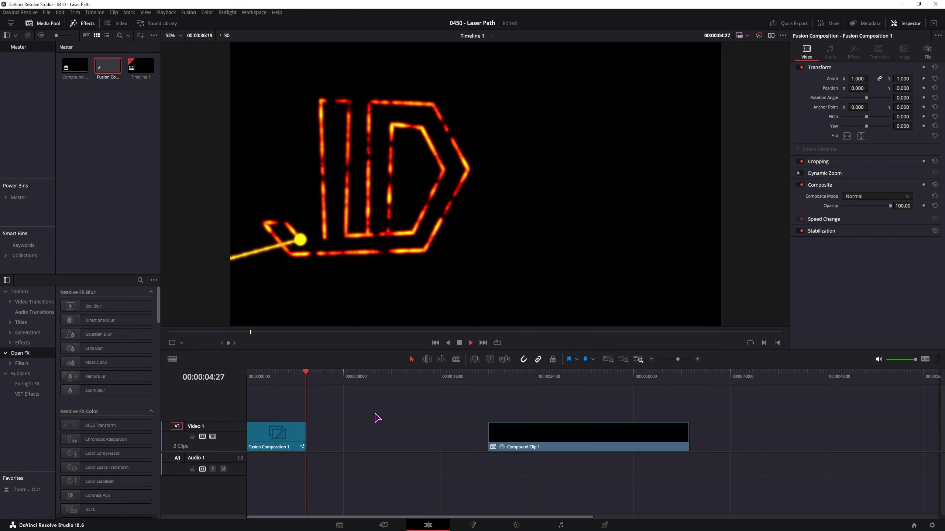
Step: Create a new Fusion composition clip in the media pool's Master bin
left_click(48, 23)
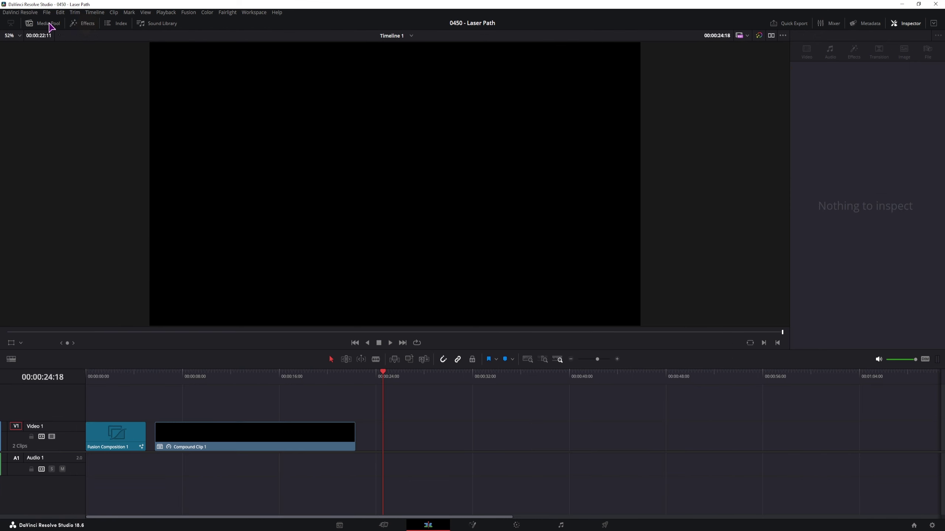
left_click(50, 24)
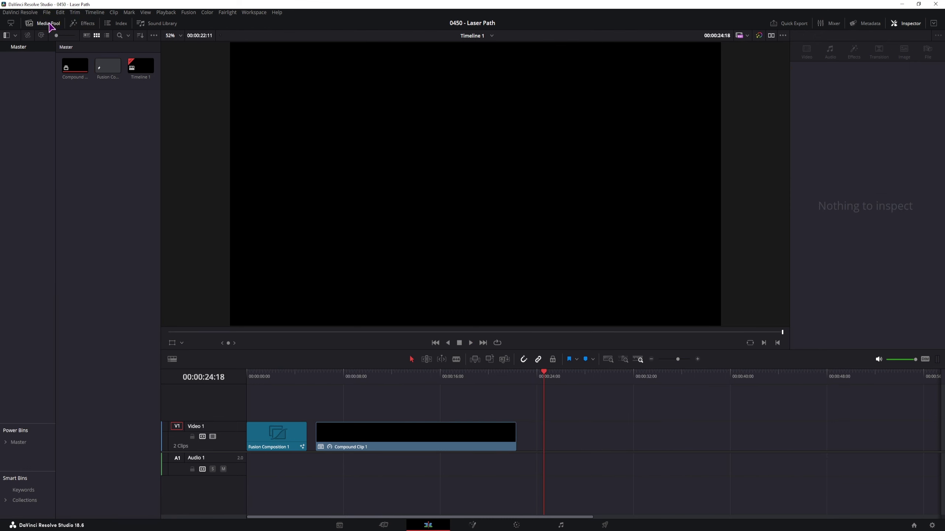
right_click(97, 153)
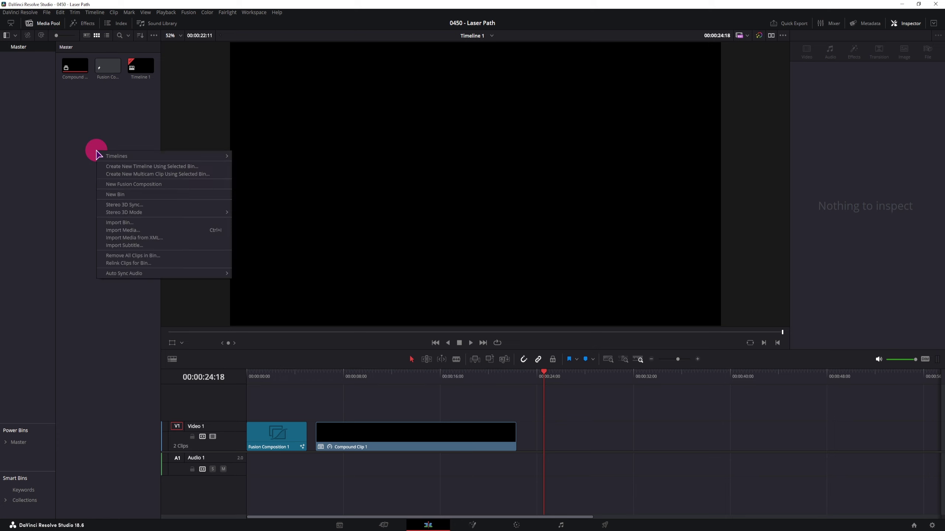
left_click(116, 184)
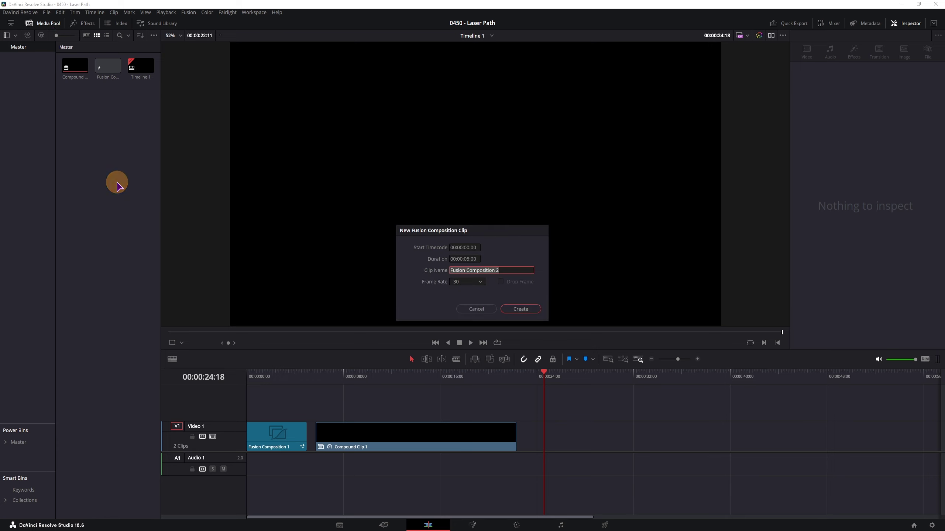
left_click(530, 309)
Step: Place the new Fusion composition on the Video 1 track after the existing clips, leaving a gap before it
double_click(141, 74)
left_click_drag(143, 79, 550, 440)
scroll(603, 442, "right", 10)
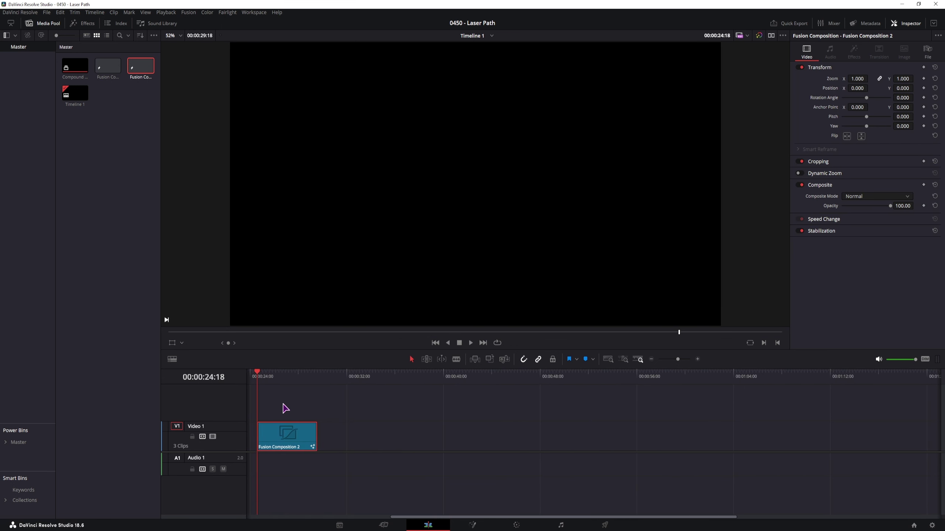
left_click_drag(289, 442, 318, 440)
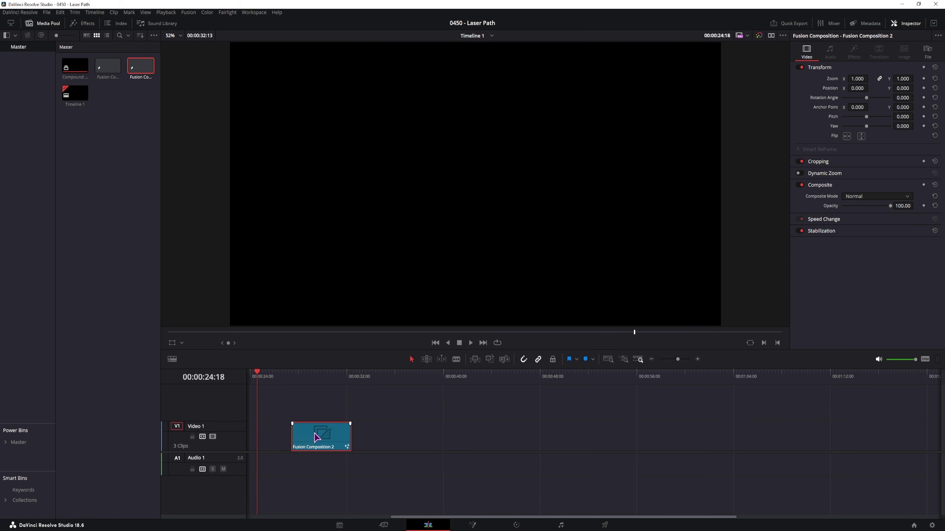
Step: Change the new composition clip's duration to 20 seconds
right_click(319, 440)
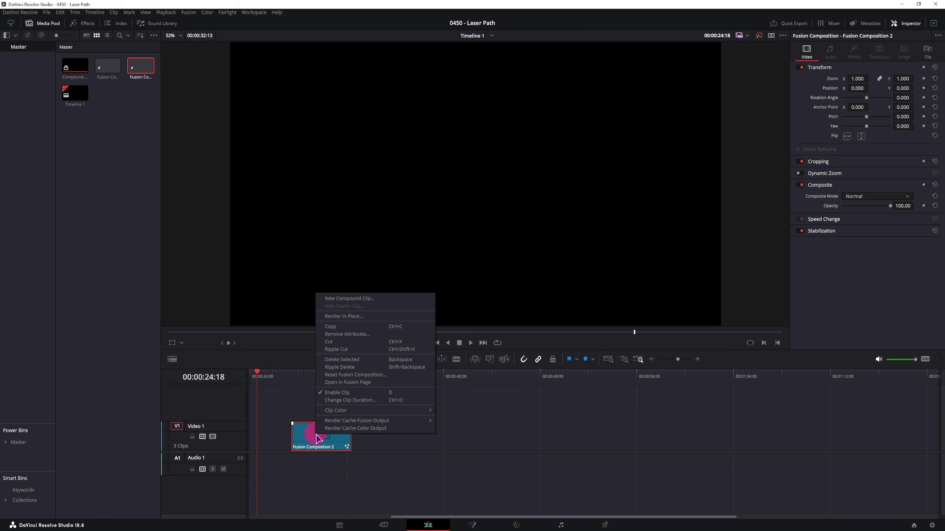
left_click(372, 401)
left_click(323, 374)
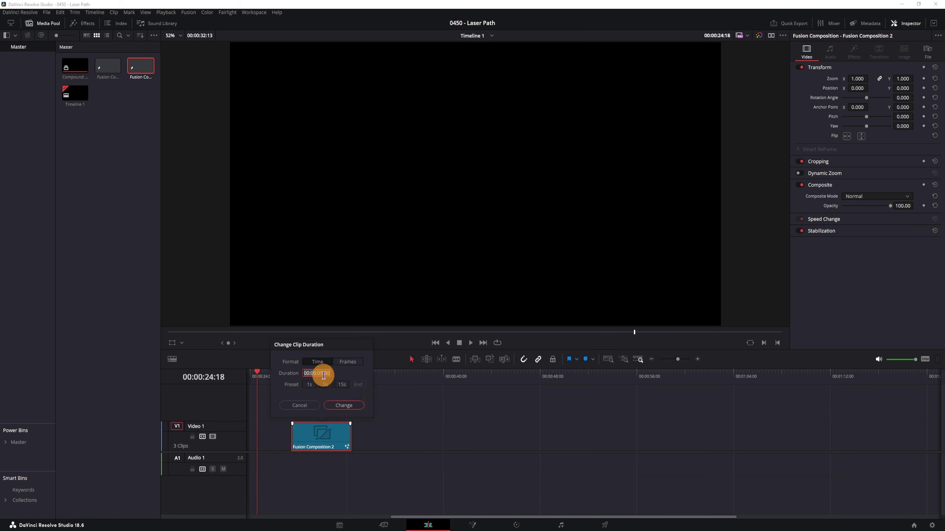
left_click(325, 374)
type("20")
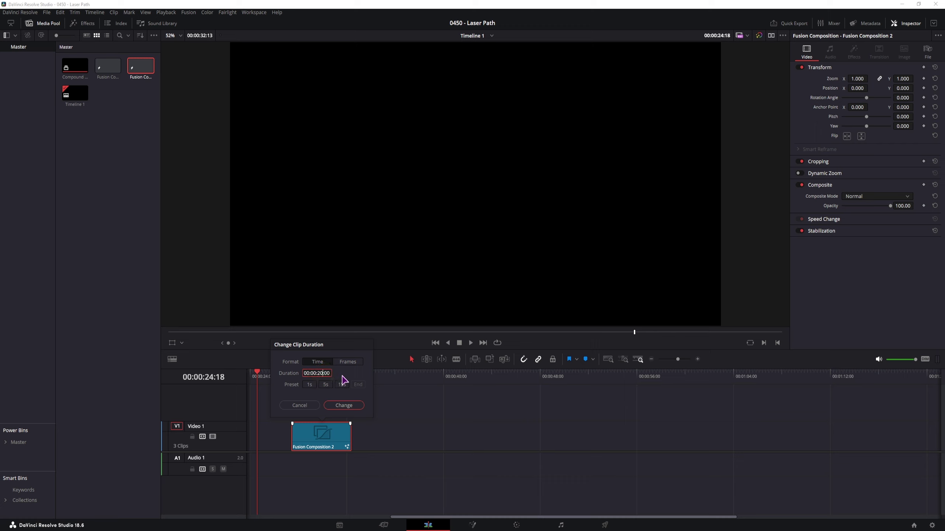
left_click(344, 405)
Step: Open the new composition clip in the Fusion page and move the playhead to frame 0
left_click(331, 377)
left_click(375, 432)
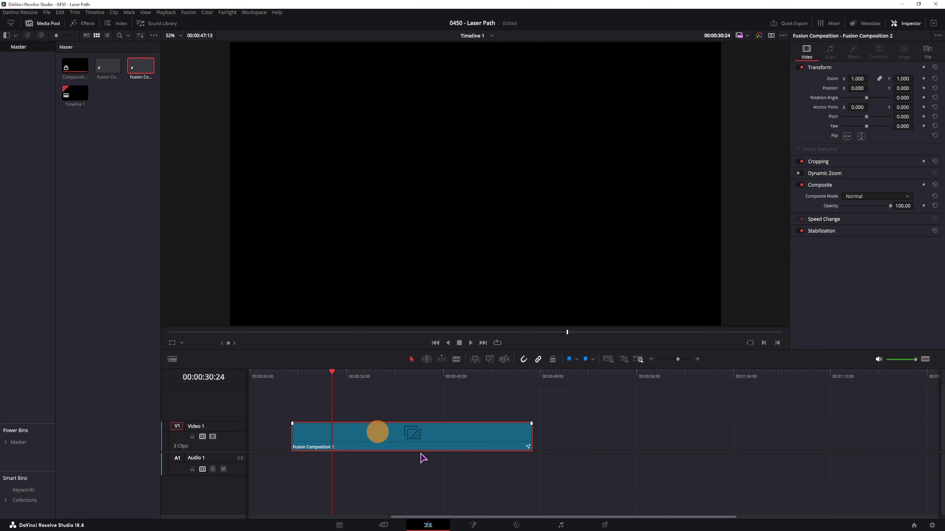
left_click(473, 525)
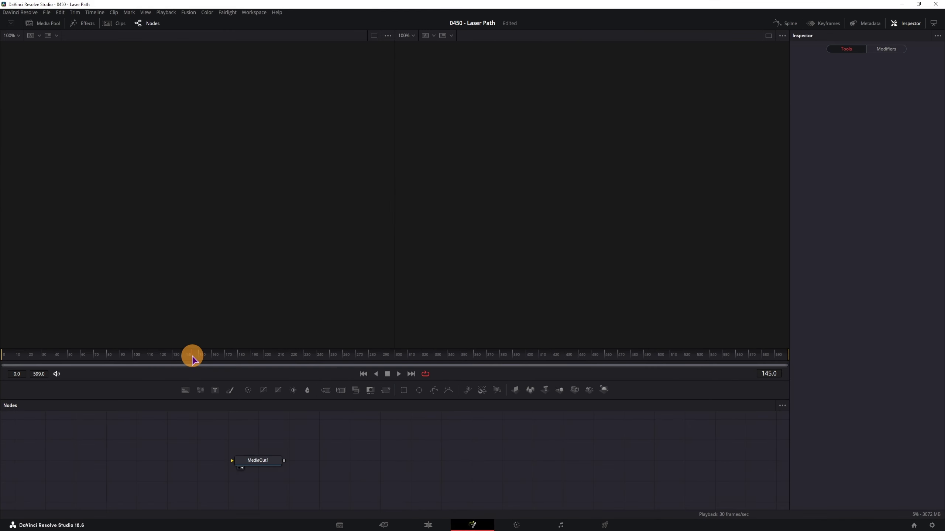
left_click_drag(192, 357, 2, 359)
Step: Add an unconnected Polygon node well before MediaOut1 in the node graph and display it in the first viewer
left_click(259, 463)
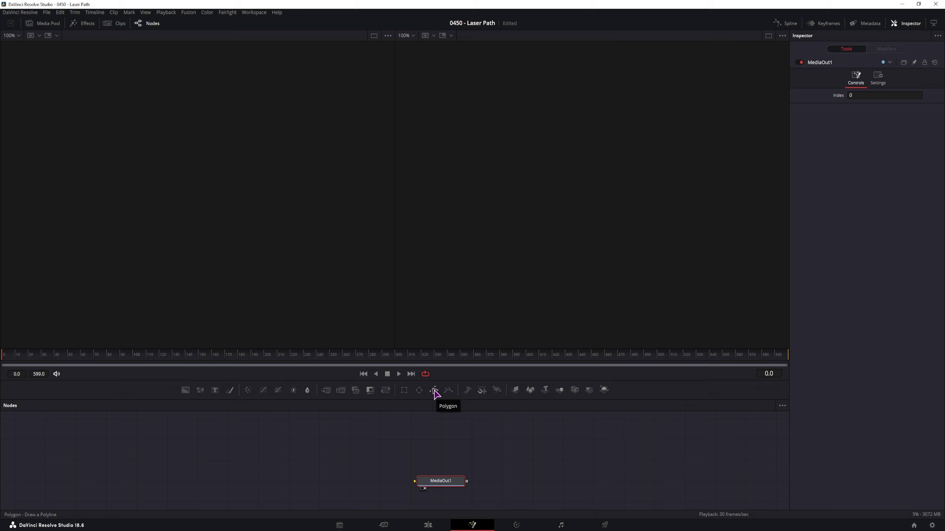
left_click_drag(435, 391, 365, 434)
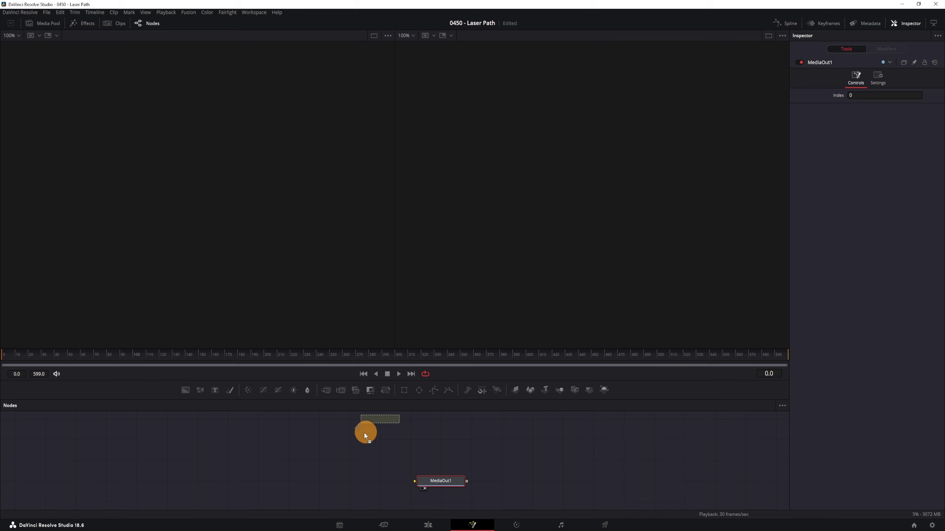
left_click_drag(143, 461, 143, 460)
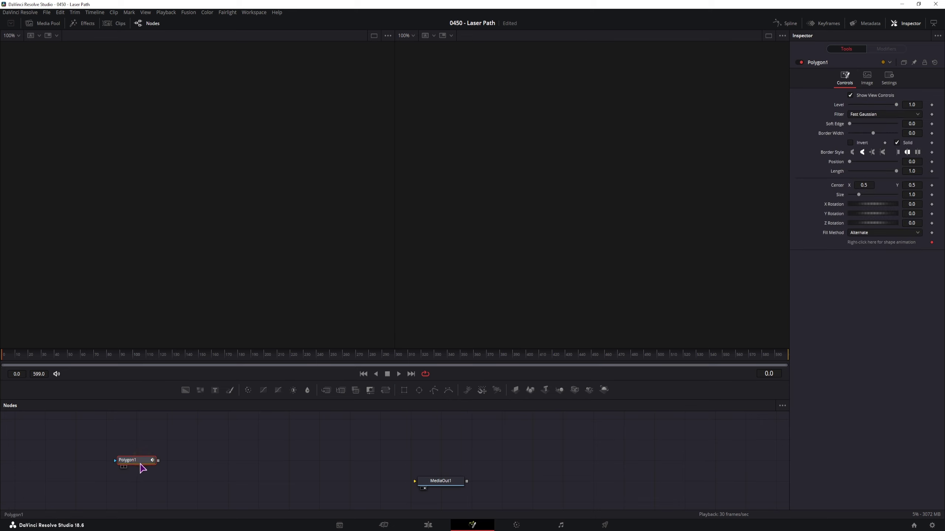
key("1")
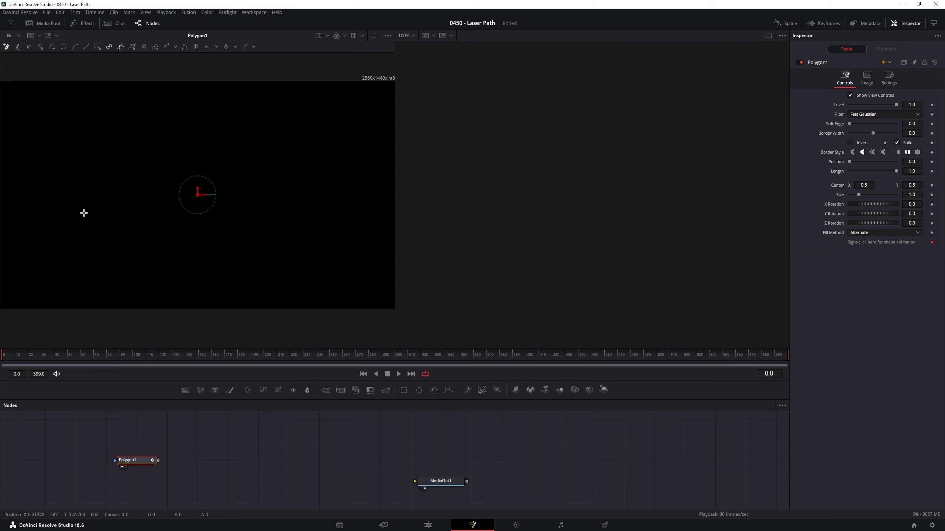
Step: Draw the JD logo outline as one closed polygon with straight segments, from the J's hook around the D and back
left_click(69, 202)
left_click(84, 203)
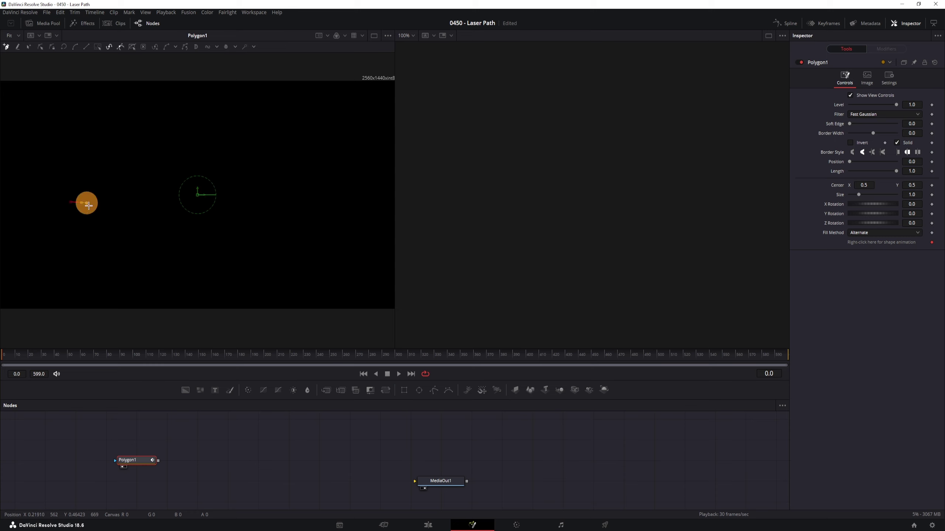
left_click(100, 221)
left_click(115, 222)
left_click(116, 159)
left_click(116, 128)
left_click(138, 128)
left_click(136, 190)
left_click(135, 222)
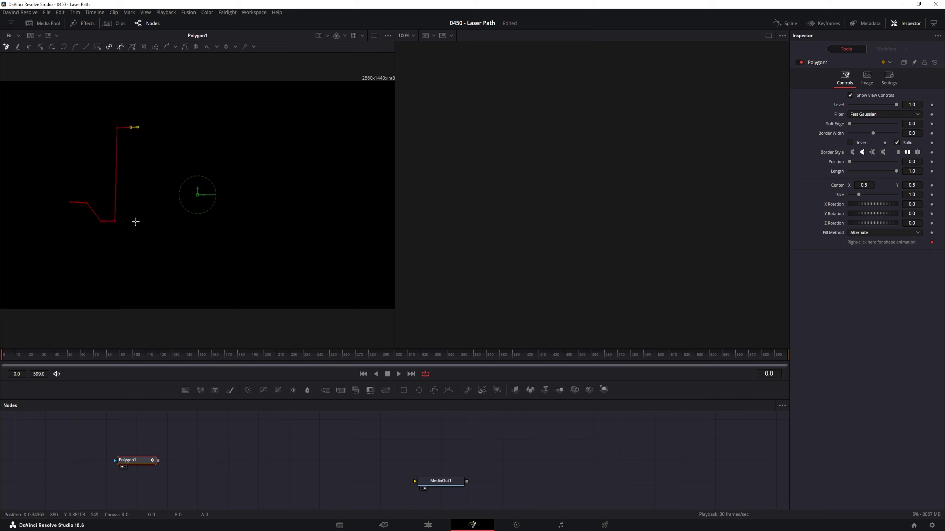
left_click(190, 223)
left_click(212, 193)
left_click(223, 178)
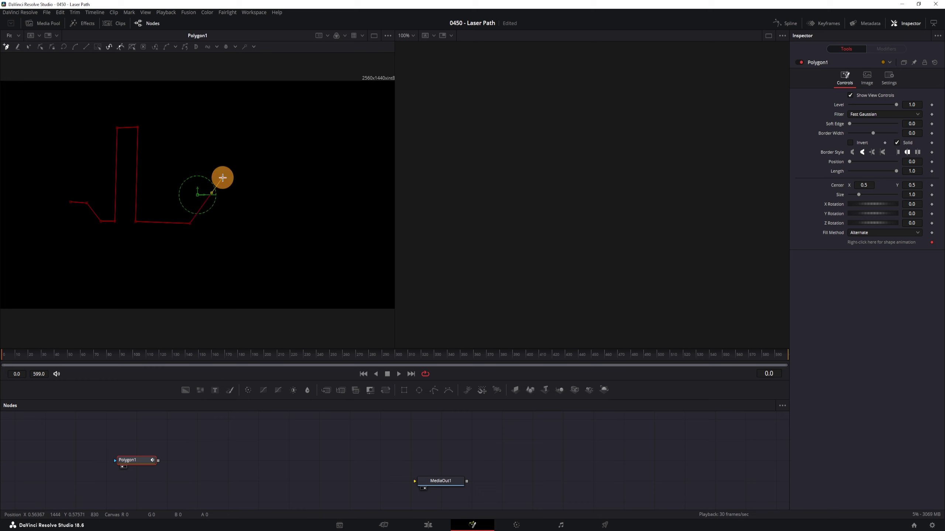
left_click(202, 146)
left_click(173, 146)
left_click(170, 197)
left_click(168, 224)
left_click(152, 222)
left_click(158, 126)
left_click(214, 125)
left_click(244, 178)
left_click(200, 240)
left_click(132, 243)
left_click(99, 245)
left_click(70, 205)
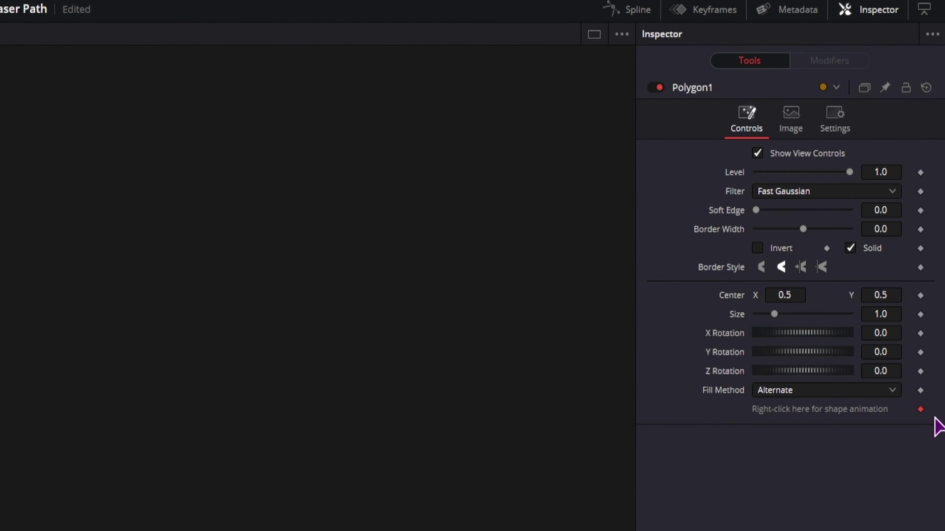
Step: Remove the polygon's shape animation keyframe at frame 0
right_click(852, 226)
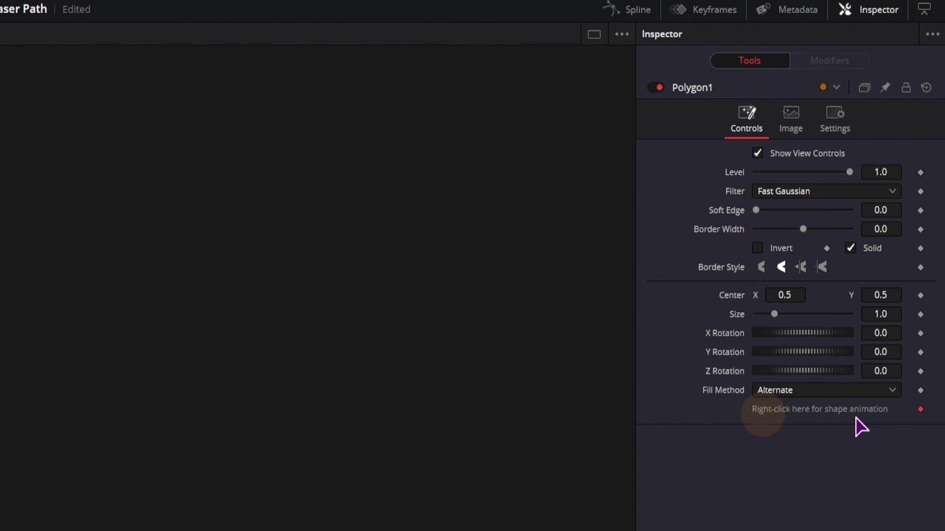
left_click(921, 410)
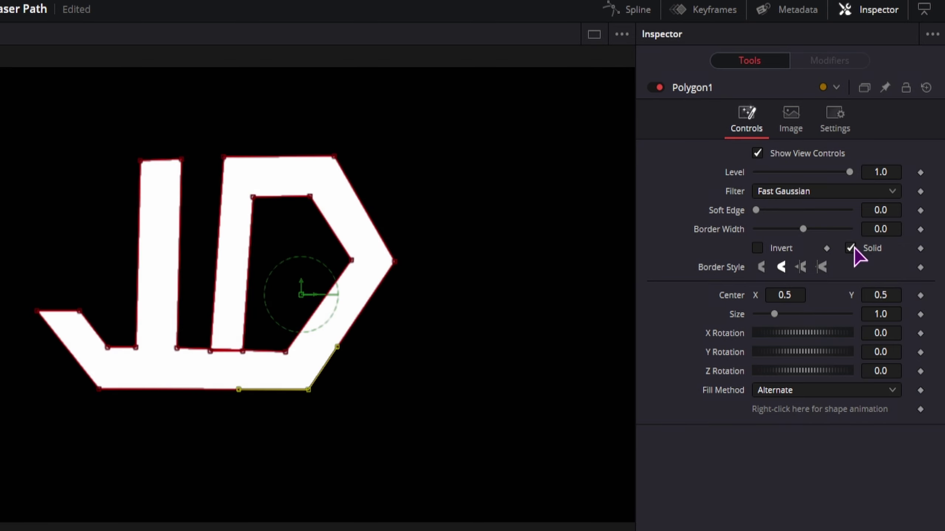
Step: Turn off Solid for the polygon and set its Border Width to 0.0043 and Soft Edge to 0.0024
left_click(851, 248)
left_click_drag(885, 229, 918, 231)
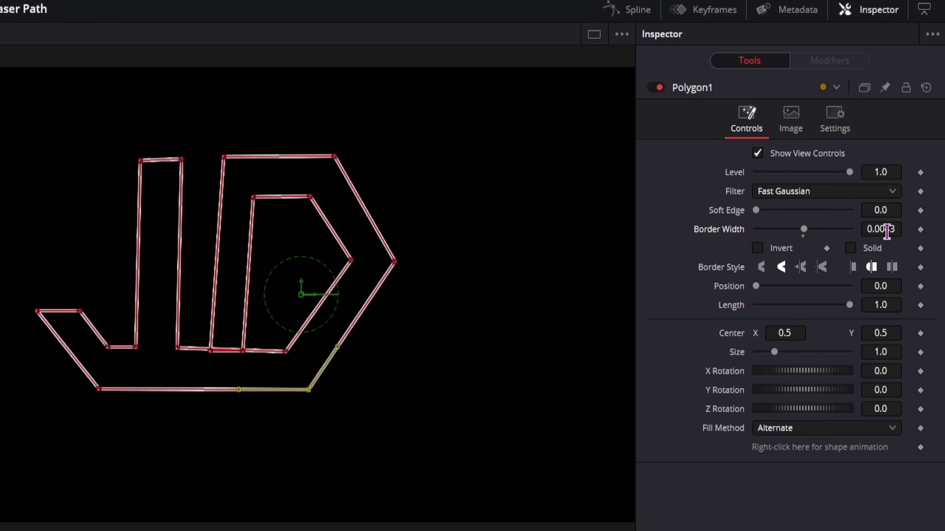
left_click_drag(880, 211, 797, 281)
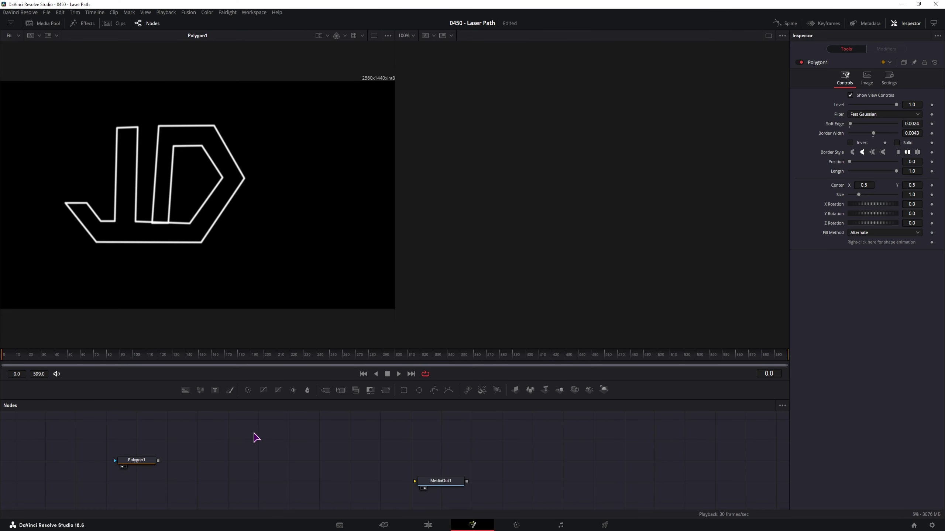
Step: Move MediaOut1 farther along the node graph, then add a Fast Noise node before it and display the noise in the second viewer
left_click_drag(444, 483, 664, 472)
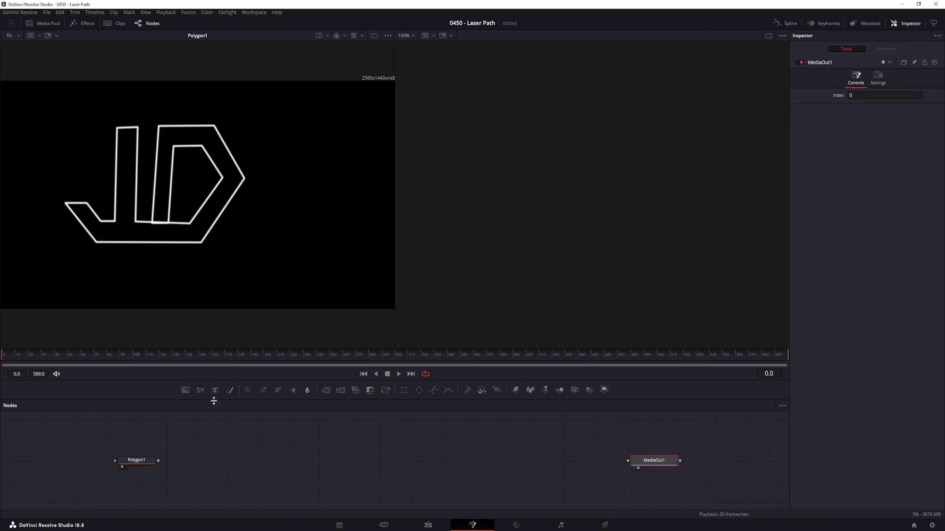
left_click_drag(200, 391, 511, 463)
key("2")
left_click(508, 464)
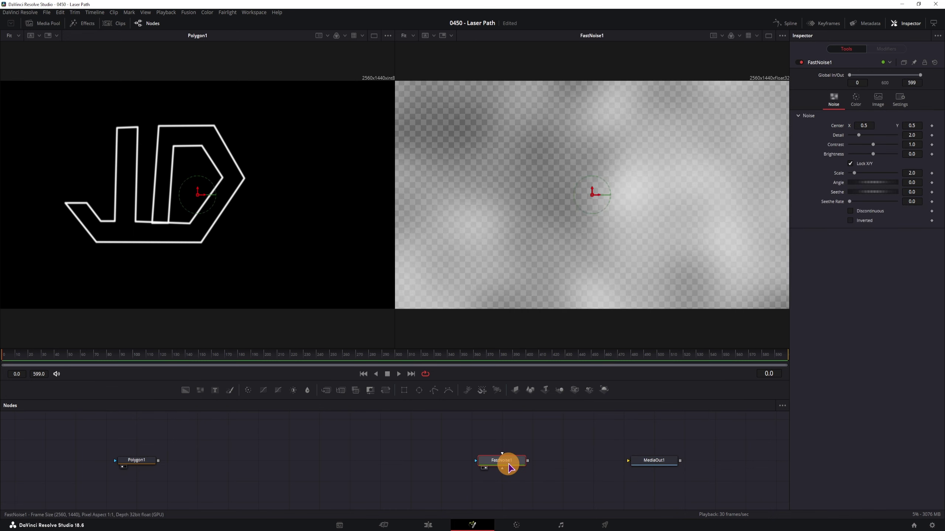
Step: Set the Fast Noise Detail to 10, Scale to 20 and Seethe Rate to 0.2
left_click_drag(859, 135, 922, 135)
left_click_drag(856, 174, 919, 177)
left_click(917, 203)
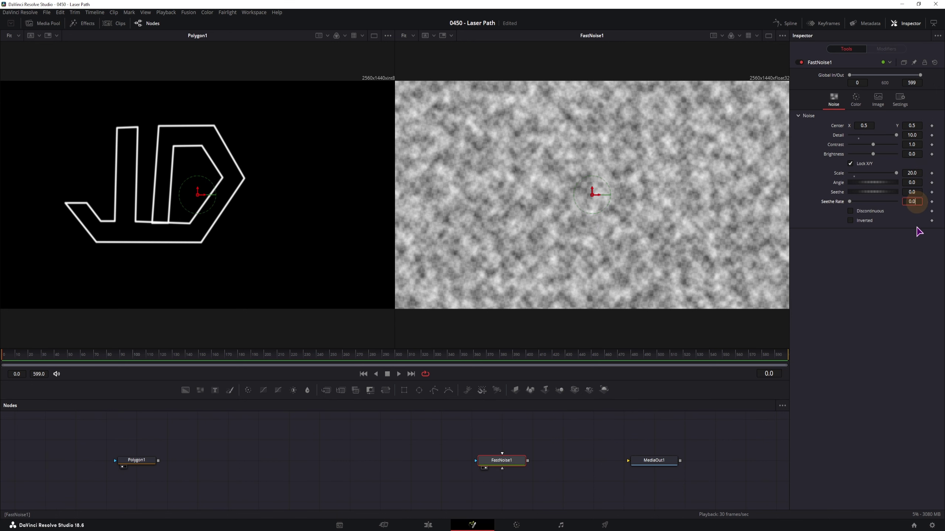
type("0.2")
key("Tab")
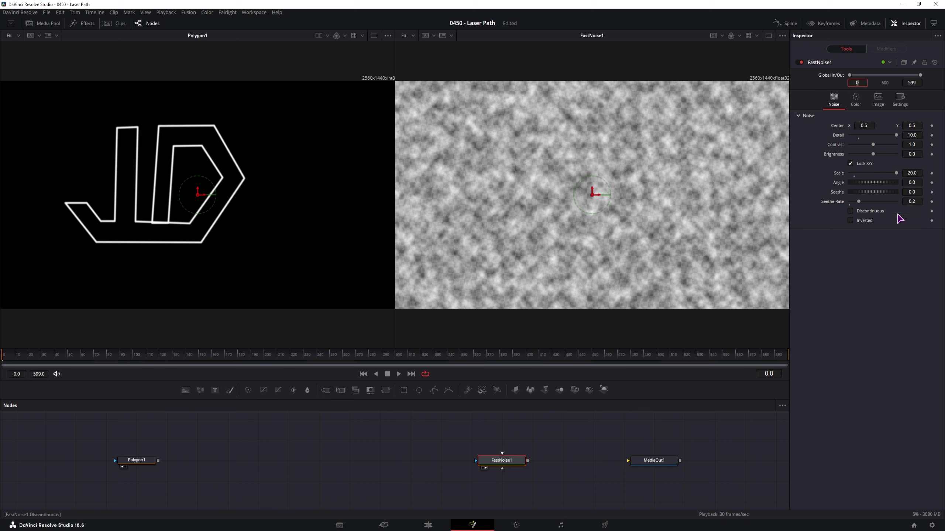
Step: Adjust the noise contrast and set Color 1 to yellow (1.0, 1.0, 0.0) and Color 2 to red (1.0, 0.071, 0.0)
left_click_drag(11, 359, 156, 360)
left_click_drag(872, 144, 844, 148)
left_click(855, 100)
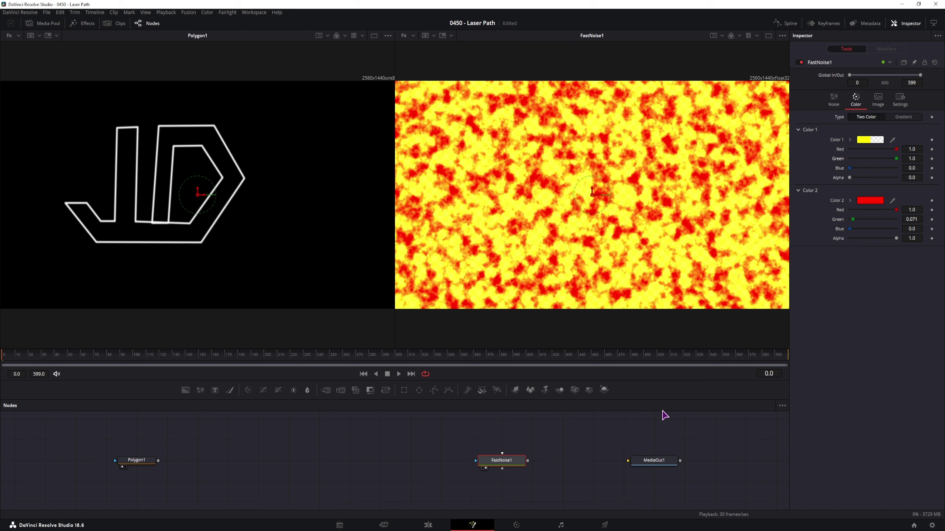
Step: Connect Polygon1 as the mask of FastNoise1 and play back the coloured outline
left_click_drag(158, 461, 501, 485)
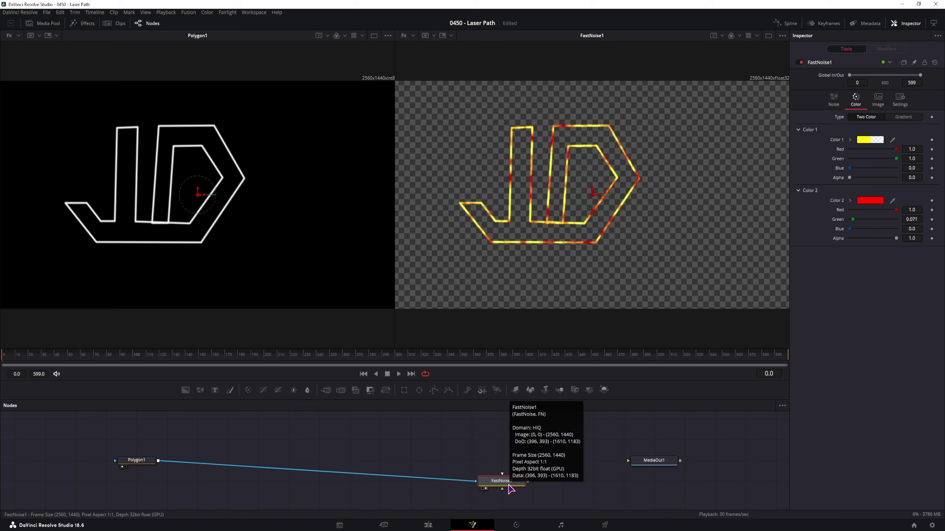
key("space")
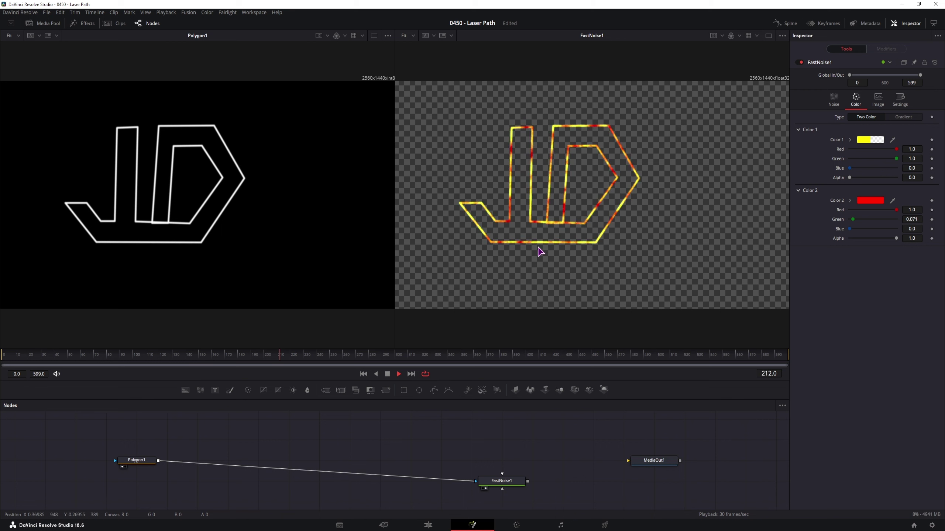
Step: Recolour the Fast Noise, making Color 1 pink (1.0, 0.465, 0.843) and Color 2 cyan (0.0, 0.803, 1.0)
left_click(509, 483)
key("space")
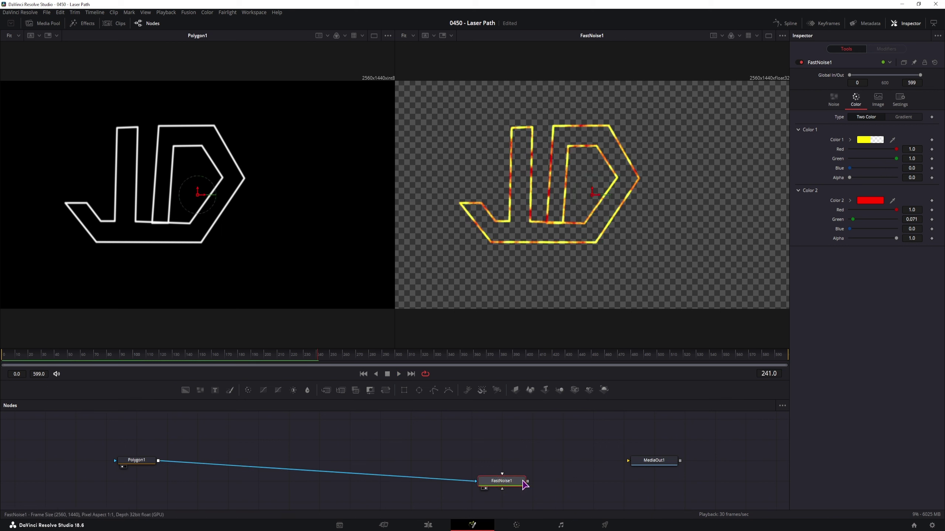
left_click(834, 97)
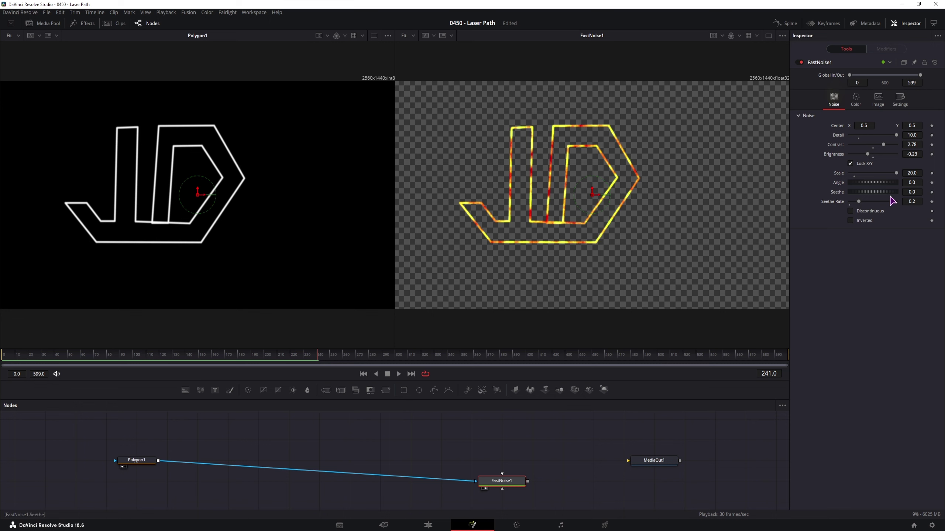
left_click(851, 211)
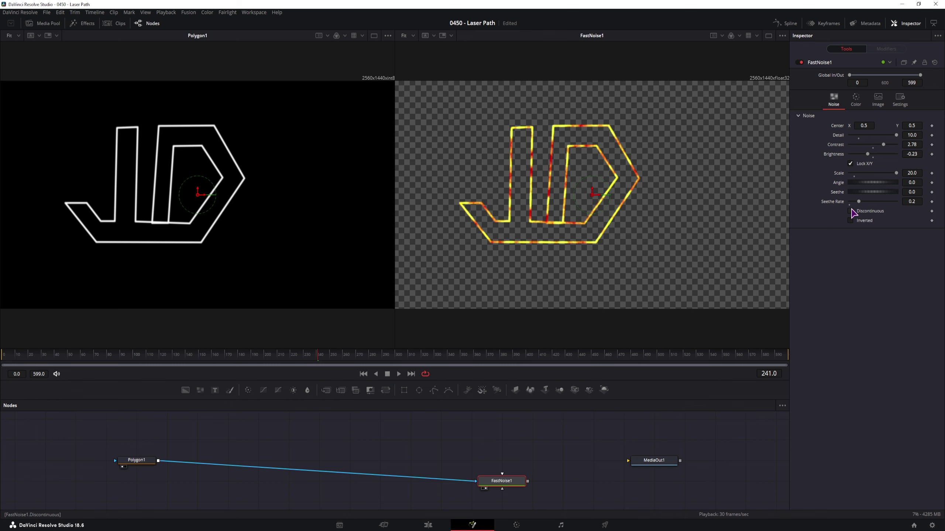
left_click(856, 100)
left_click_drag(851, 171, 895, 168)
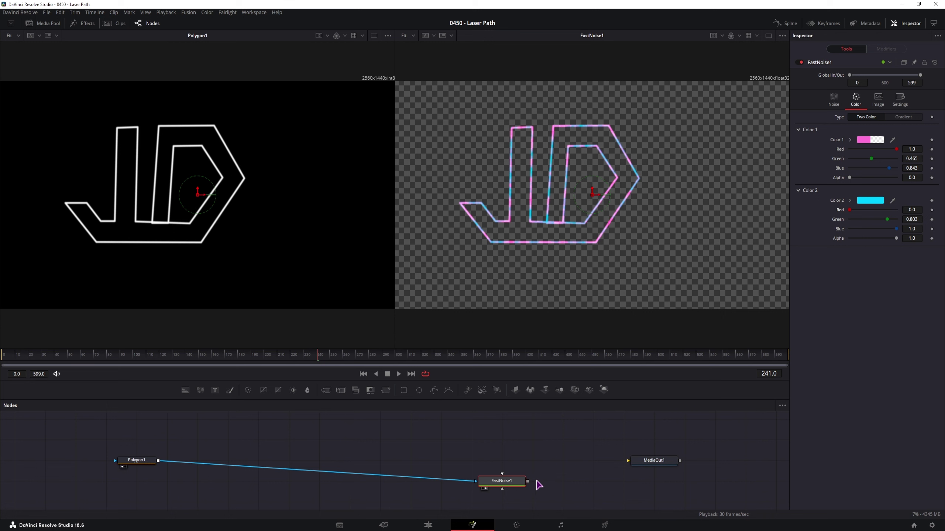
Step: Move FastNoise1 lower in the node graph and add a Soft Glow node after it
left_click_drag(510, 482, 511, 502)
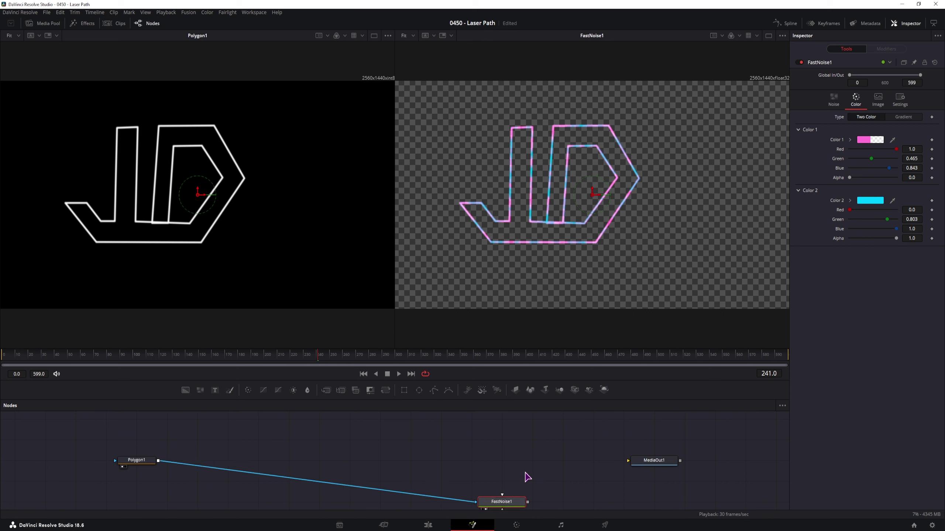
key("shift+space")
type("glow")
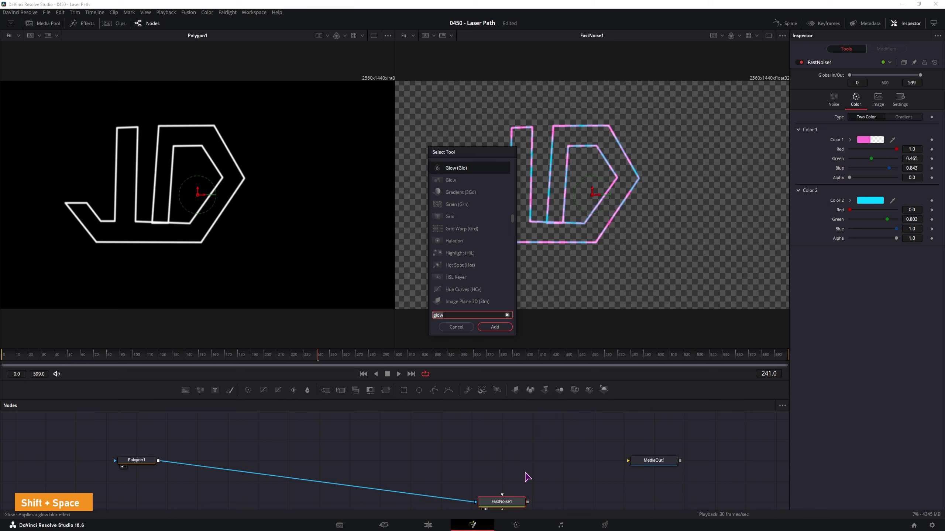
key("BackSpace")
key("BackSpace")
key("BackSpace")
key("BackSpace")
type("soft")
left_click(492, 328)
Step: Raise the threshold of SoftGlow1 slightly and lower its gain
left_click(561, 491)
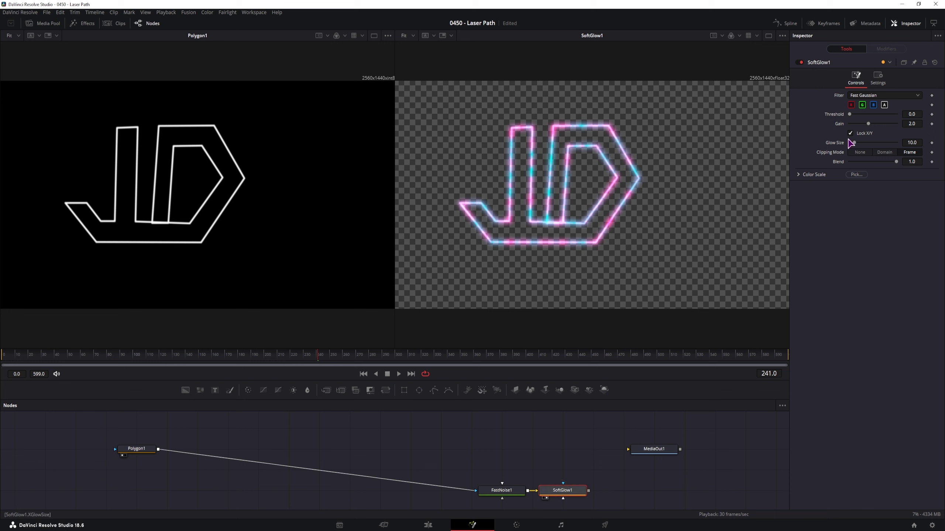
left_click_drag(851, 115, 856, 115)
left_click_drag(868, 123, 857, 124)
Step: Add a Glow node after SoftGlow1, display it in the second viewer, and move MediaOut1 farther along the node graph
left_click(560, 489)
key("shift+space")
key("BackSpace")
key("BackSpace")
key("BackSpace")
key("BackSpace")
type("glow")
left_click(495, 327)
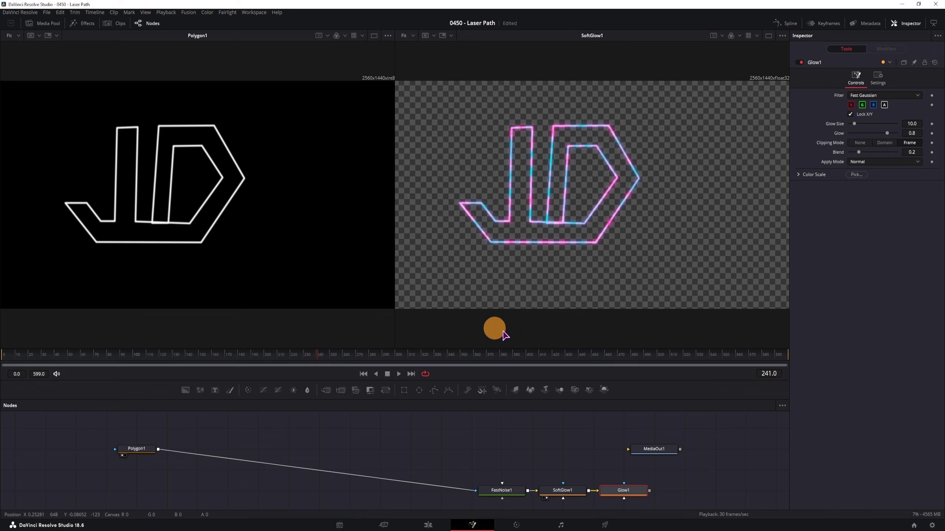
key("2")
left_click_drag(654, 449, 715, 449)
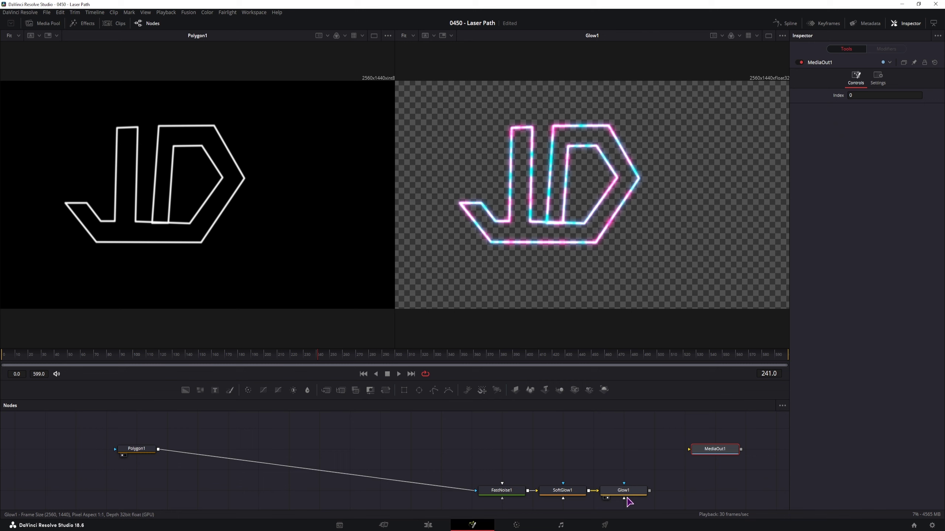
Step: Add an unconnected Ellipse mask above the outline nodes and shrink its width and height to about 0.0175
left_click(386, 453)
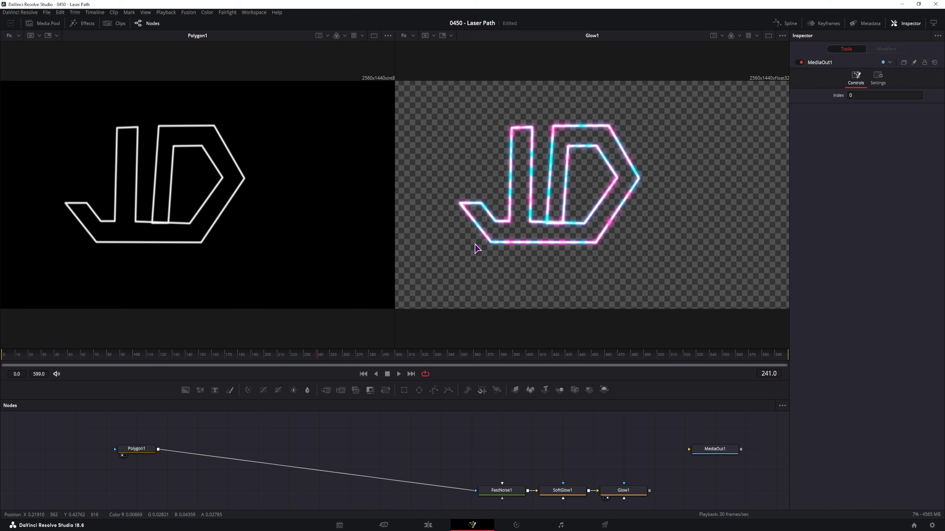
left_click_drag(419, 390, 283, 439)
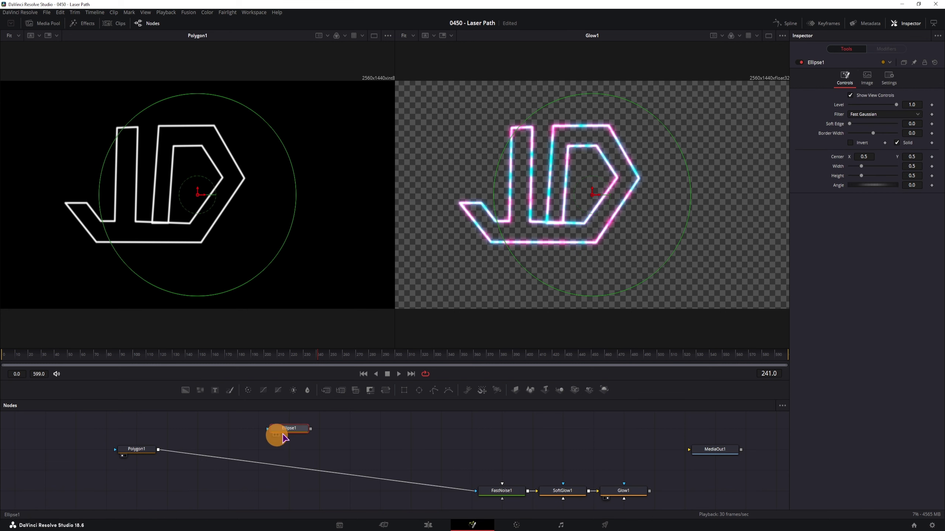
left_click_drag(666, 132, 595, 192)
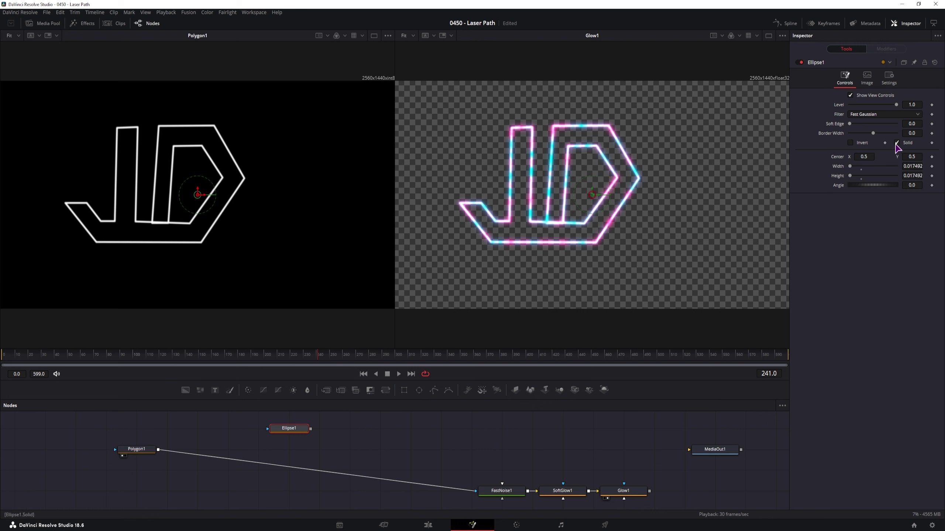
Step: Set the Soft Edge of Ellipse1 to 0.0019 and display the ellipse in the first viewer
left_click(914, 124)
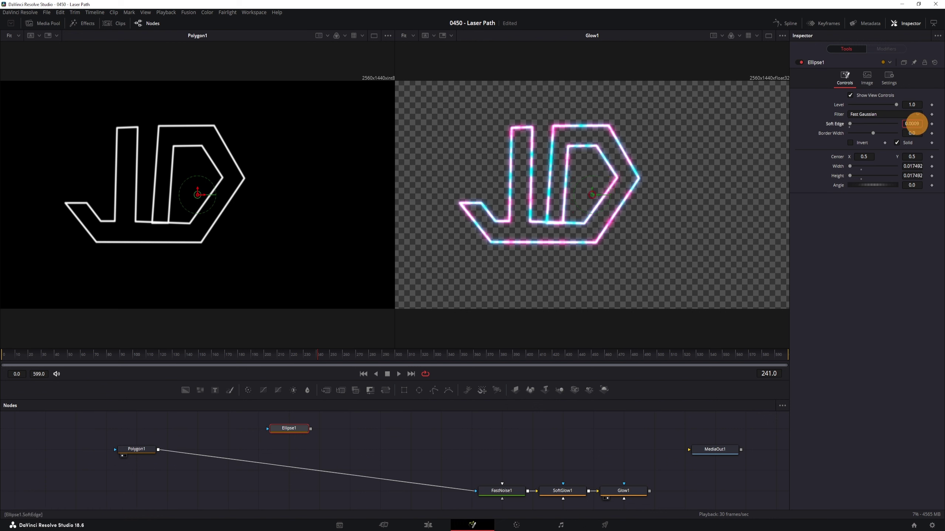
left_click(372, 436)
key("1")
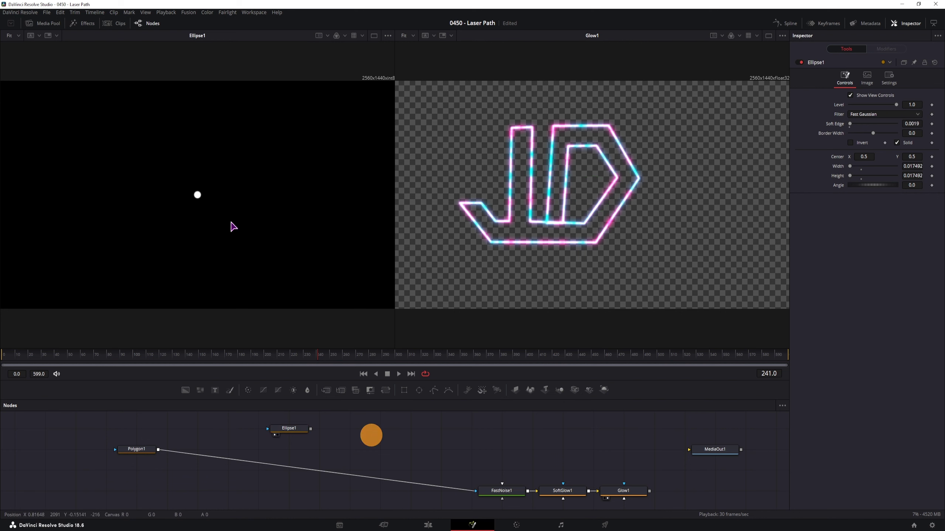
scroll(196, 211, "up", 10)
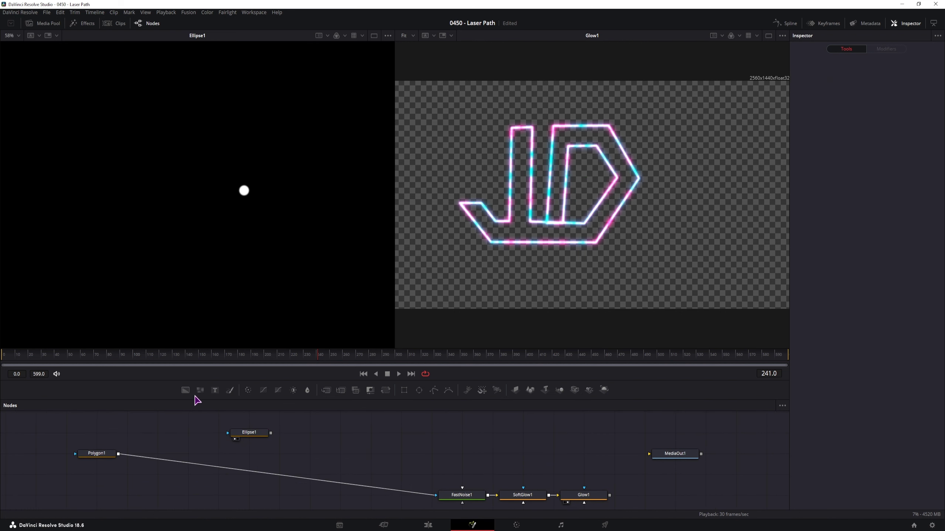
Step: Add a Background node masked by Ellipse1, display it in the first viewer, and sample its light cyan colour from the glowing outline
left_click_drag(186, 390, 301, 433)
key("1")
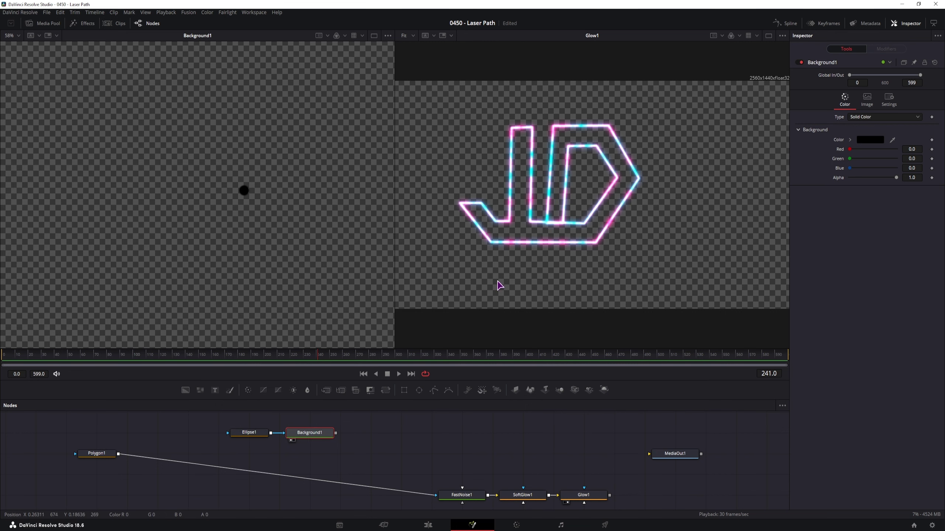
left_click_drag(501, 454, 499, 446)
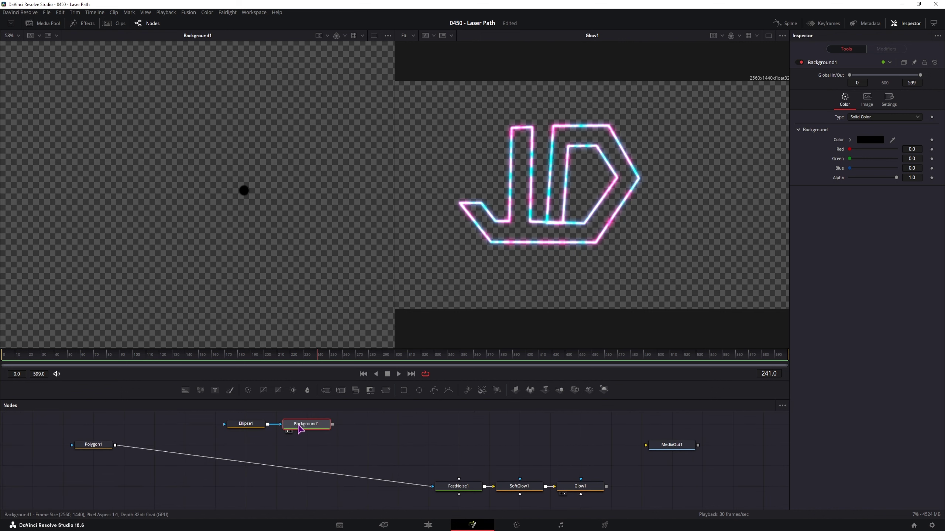
left_click_drag(892, 140, 633, 166)
Step: Copy SoftGlow1 and Glow1, connect the copies after Background1, and display the glowing dot in the first viewer
left_click_drag(622, 476, 506, 500)
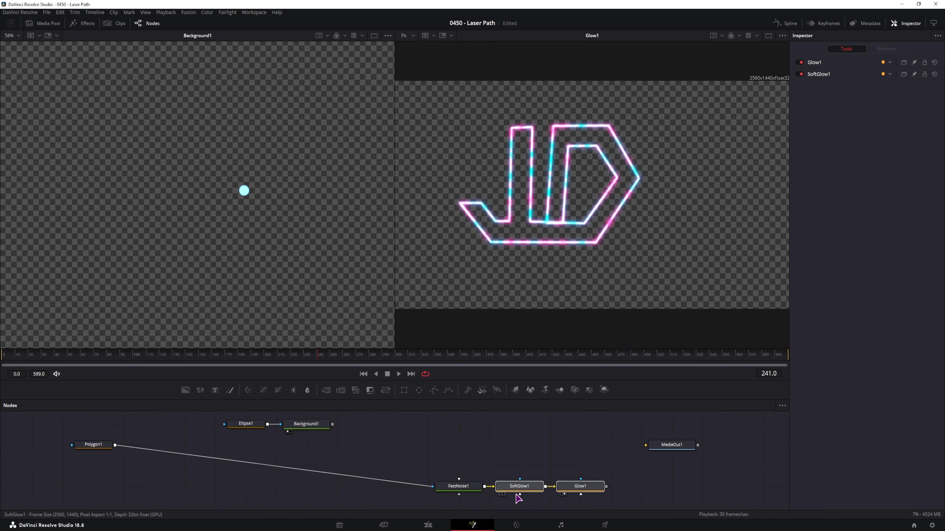
key("ctrl+c")
left_click(367, 428)
key("ctrl+v")
left_click_drag(364, 438, 424, 437)
left_click(343, 434)
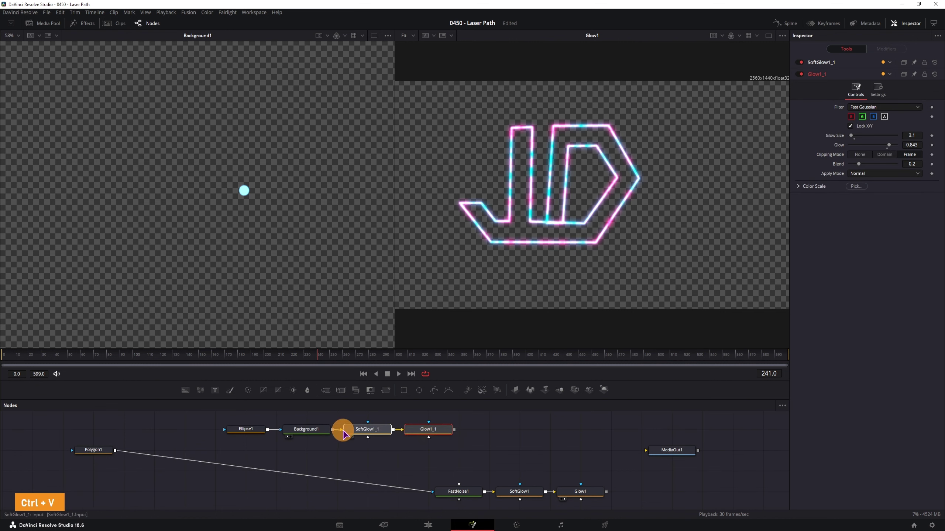
left_click(425, 429)
key("1")
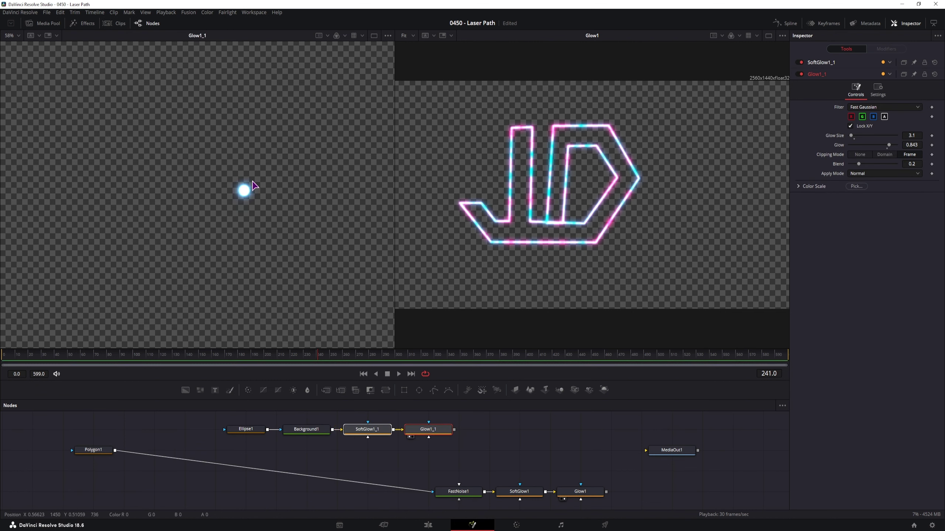
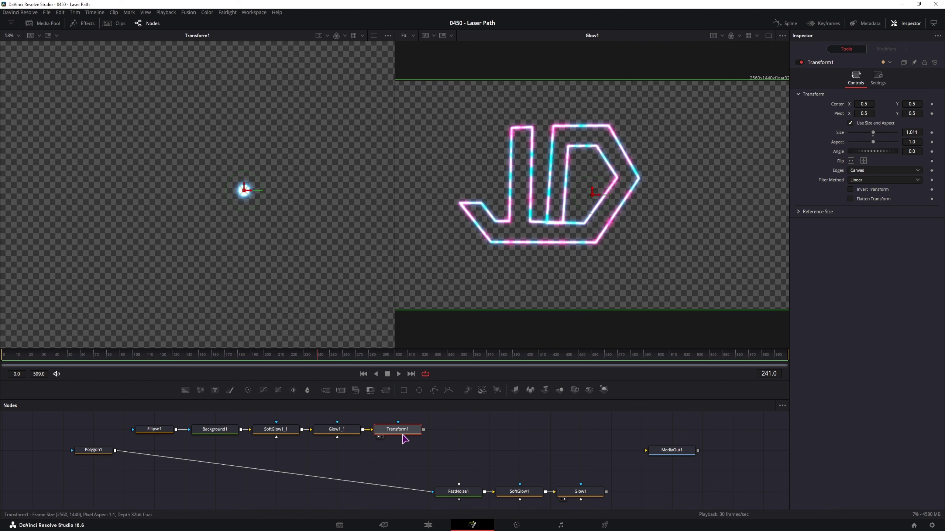
Step: Try repositioning Ellipse1 directly in the first viewer and undo the move
left_click(169, 429)
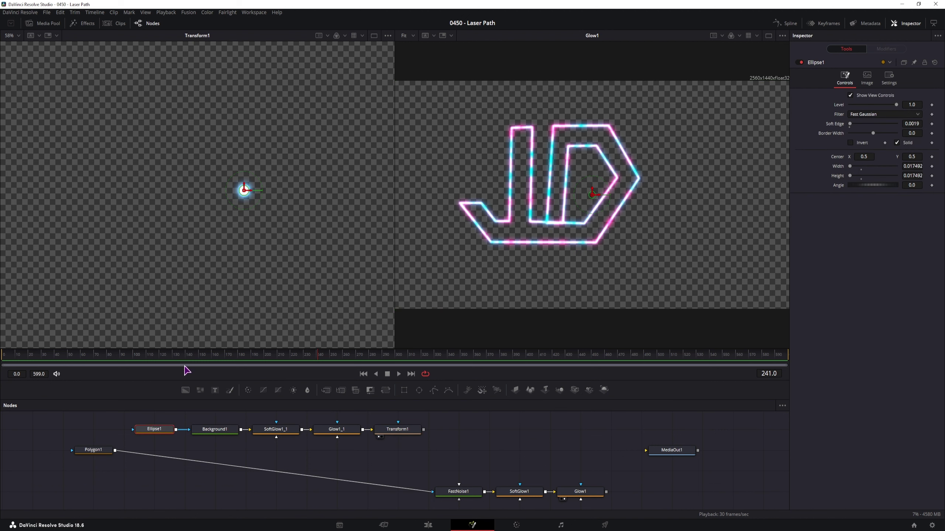
left_click_drag(247, 191, 282, 169)
key("ctrl+z")
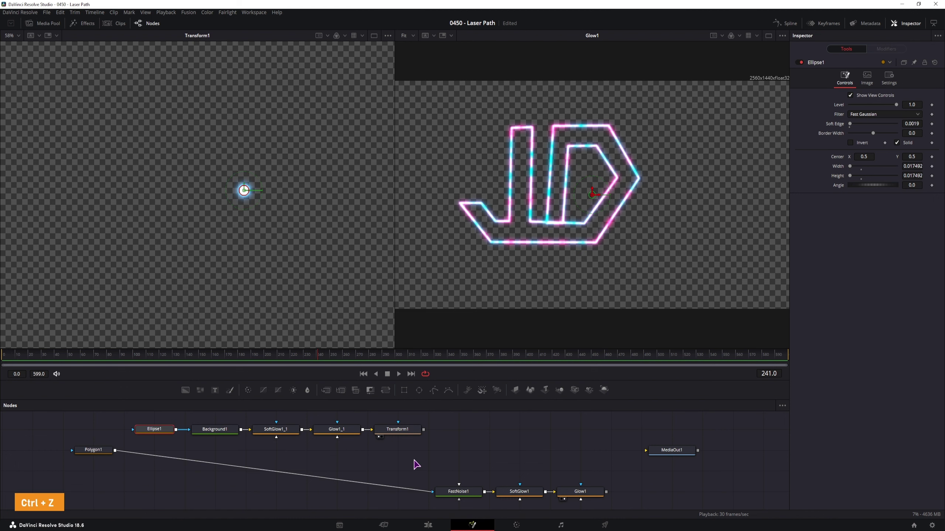
Step: Animate the Size of Transform1 with keyframes of 0.658 at frame 0 and 1.0 at frame 20
left_click(396, 429)
left_click_drag(23, 356, 3, 356)
left_click_drag(873, 132, 791, 138)
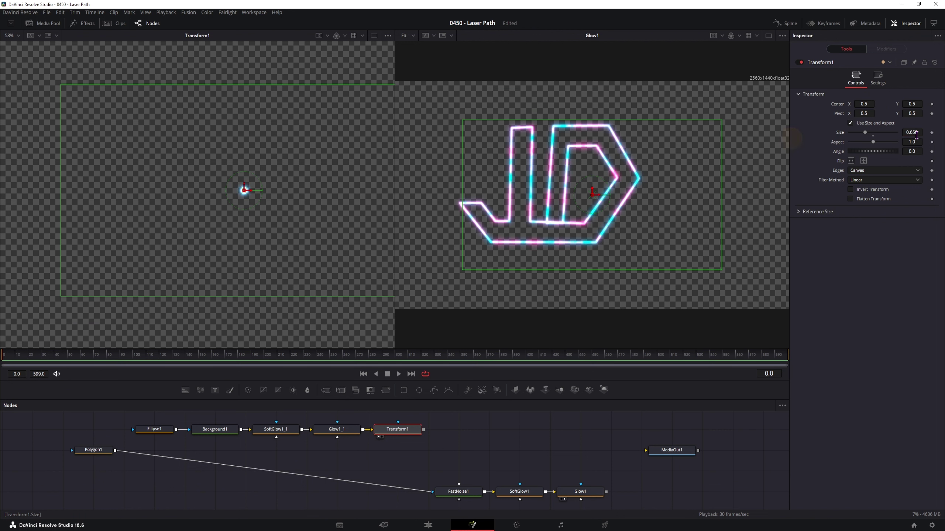
left_click(932, 133)
key("Right")
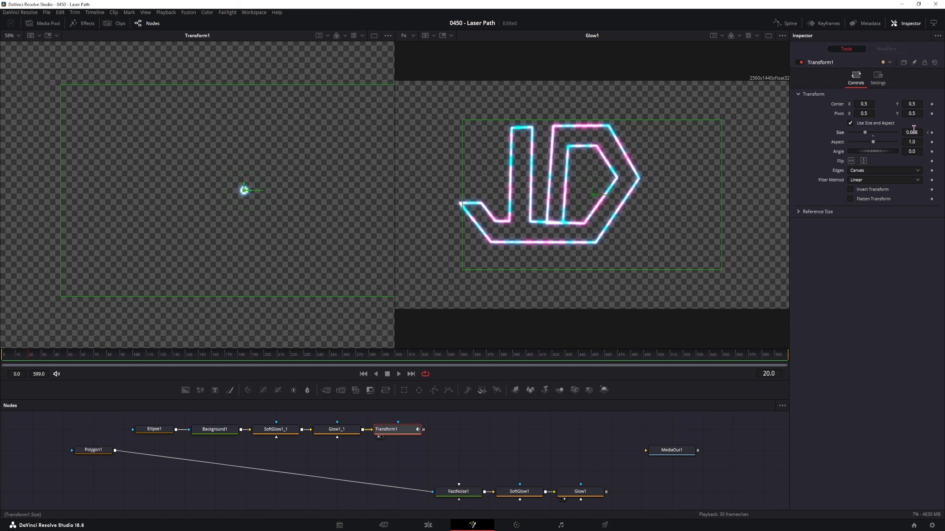
left_click_drag(913, 129, 875, 134)
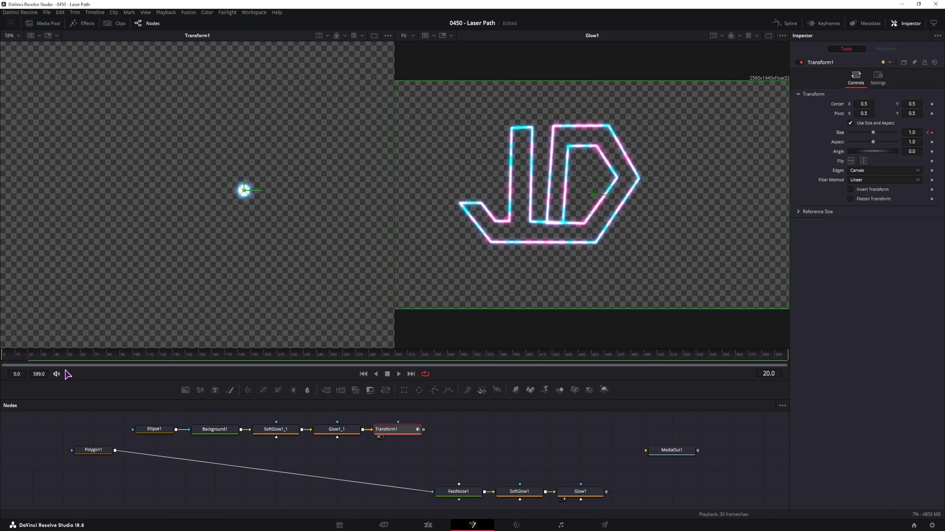
Step: Copy the frame 0 Size of Transform1, 0.658, to a new keyframe at frame 40 and scrub through the animation
left_click(4, 354)
left_click(916, 133)
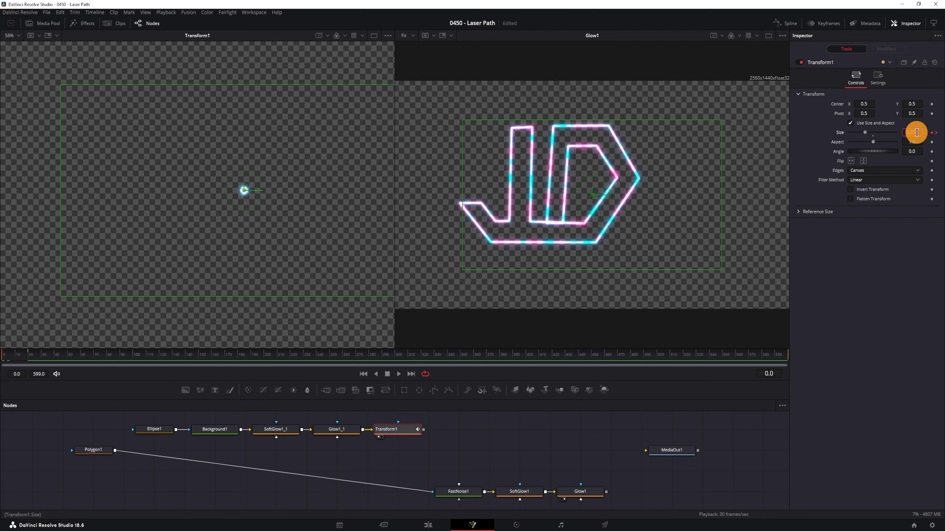
key("ctrl+c")
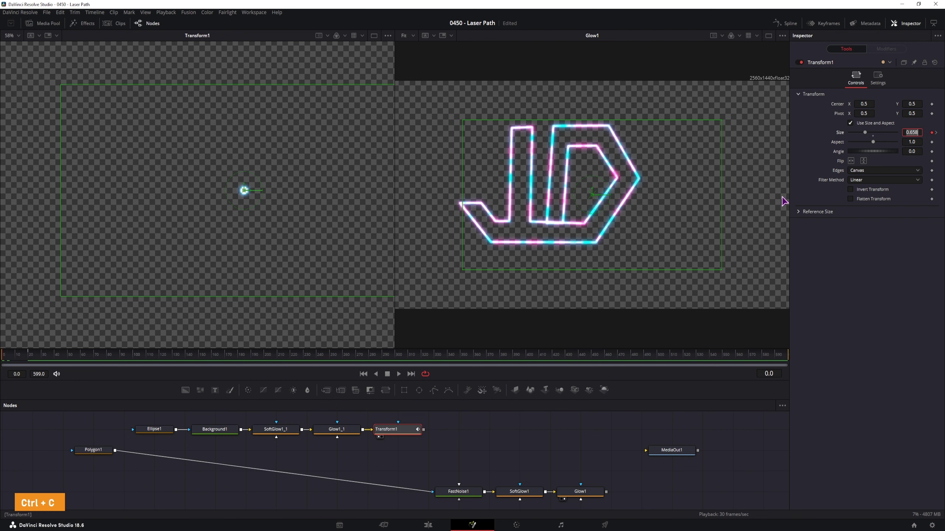
left_click(55, 358)
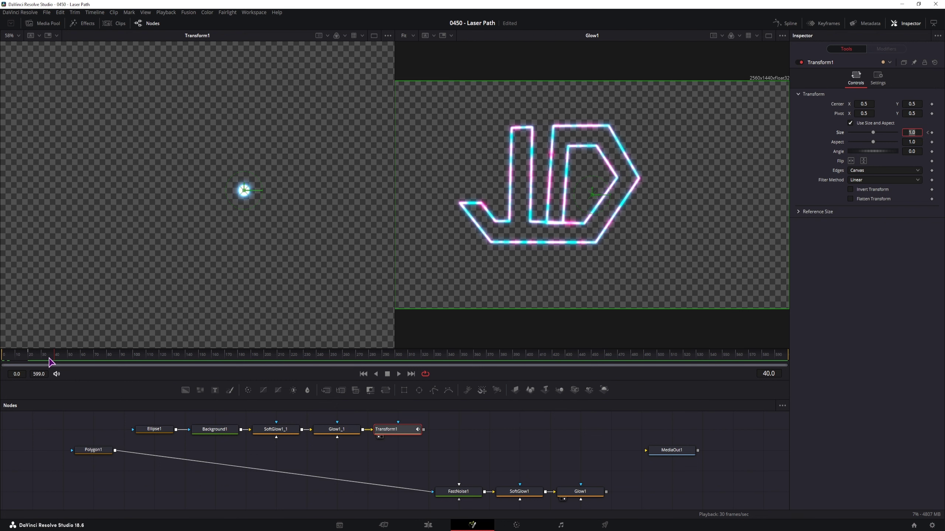
key("ctrl+v")
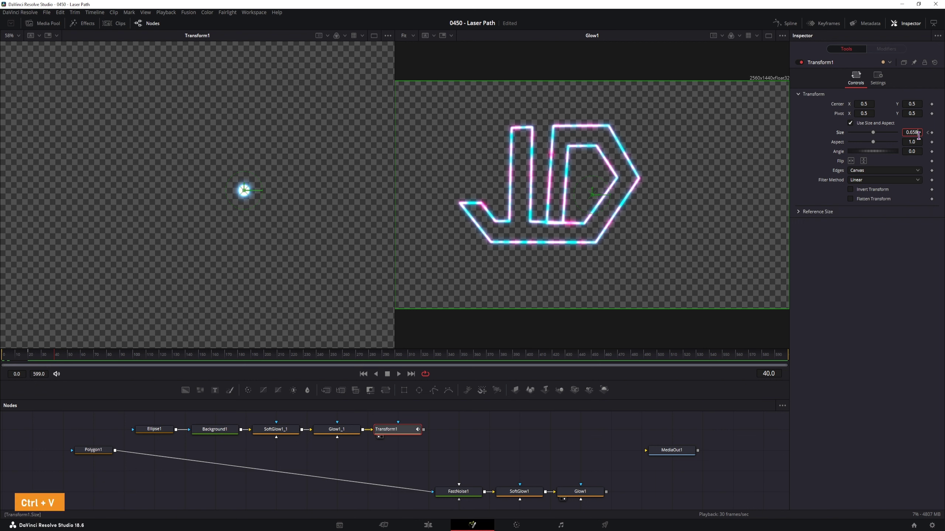
key("Tab")
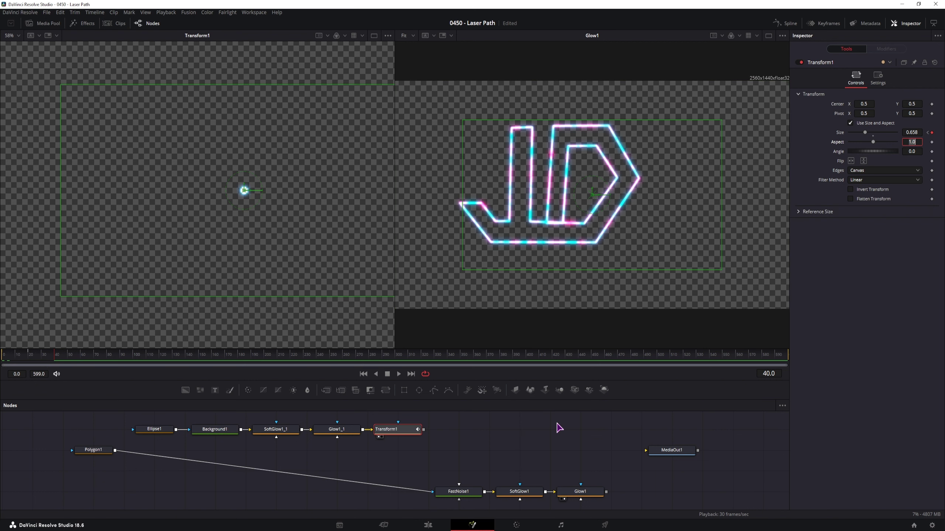
mouse_move(23, 359)
left_mouse_down()
mouse_move(10, 359)
mouse_move(83, 363)
left_mouse_up()
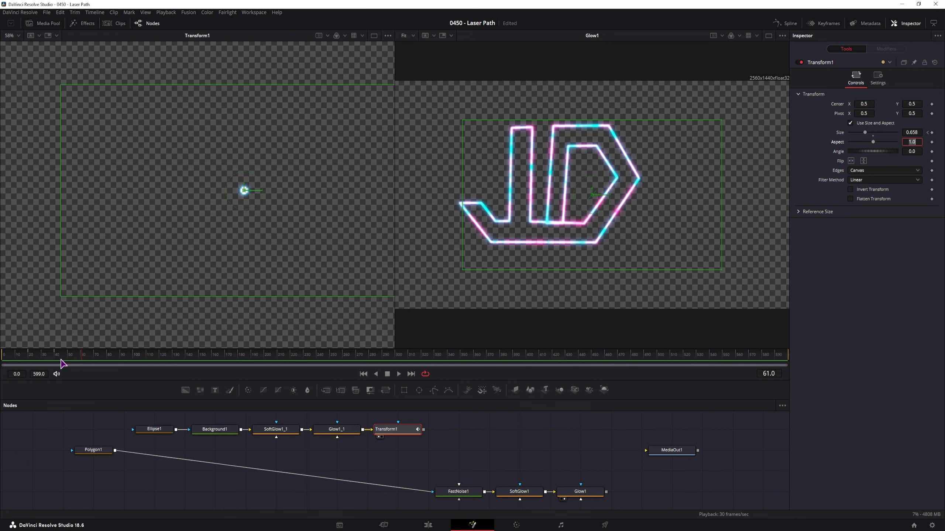
Step: Open the Spline editor and adjust its Show Only Selected Tool option
left_click(794, 25)
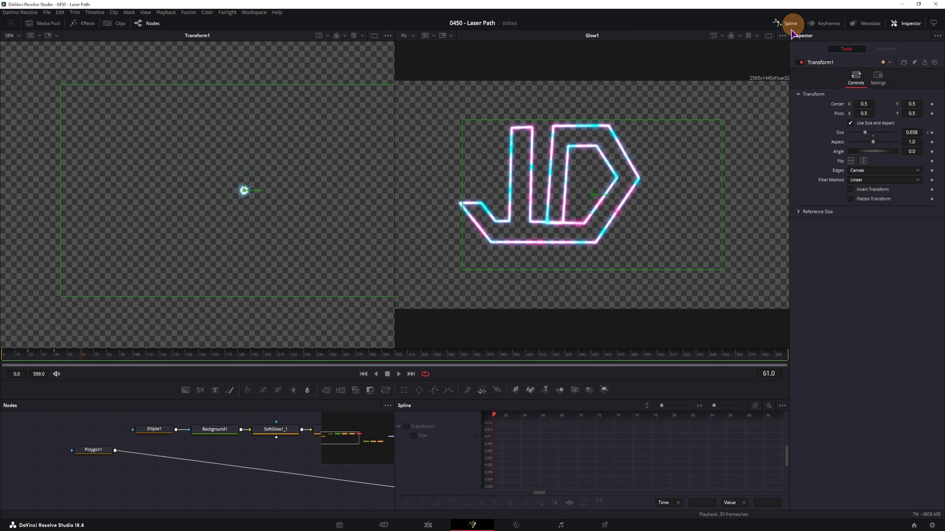
left_click(783, 407)
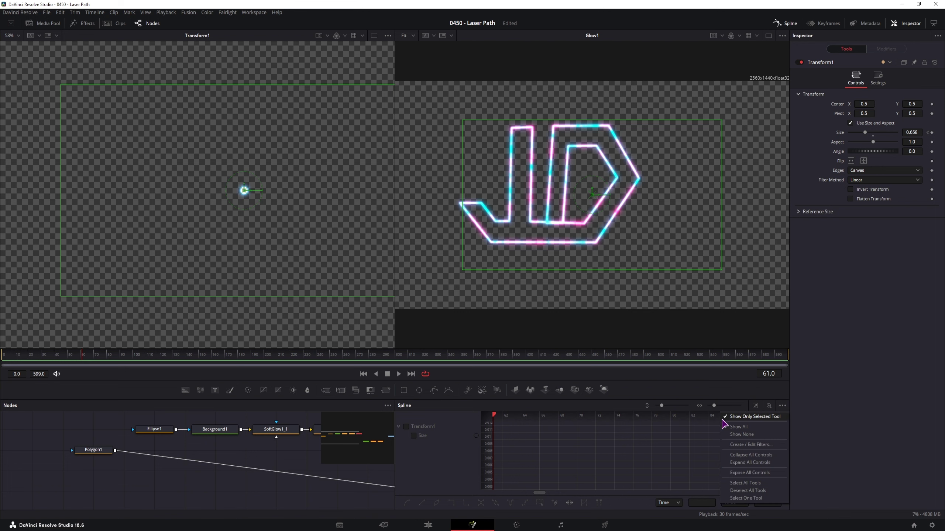
left_click(766, 416)
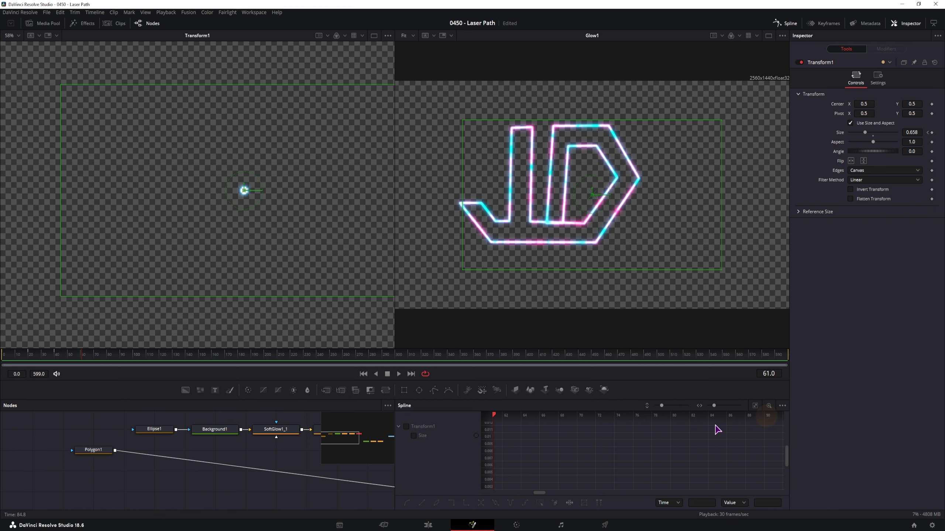
Step: Limit the Spline editor to the selected tool, show Transform1's Size curve, and fit it to the graph
left_click(782, 406)
left_click(771, 417)
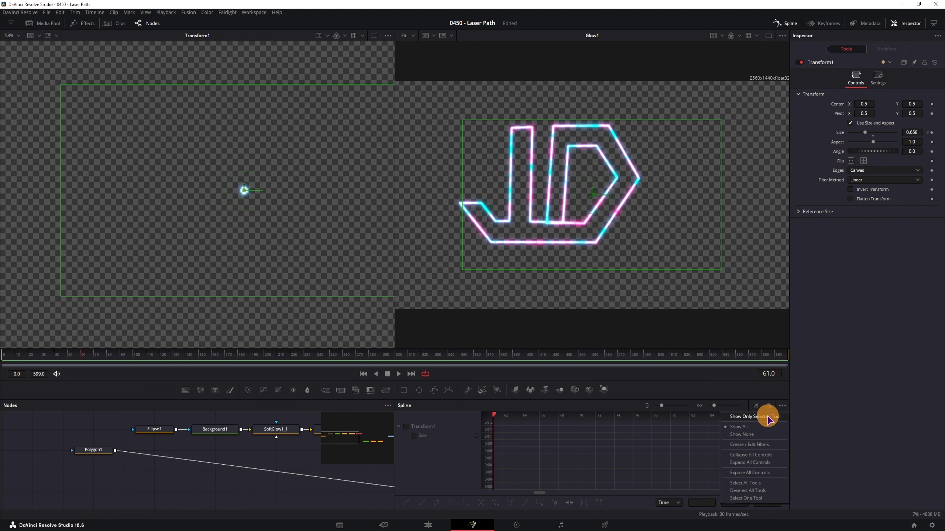
left_click_drag(264, 453, 158, 471)
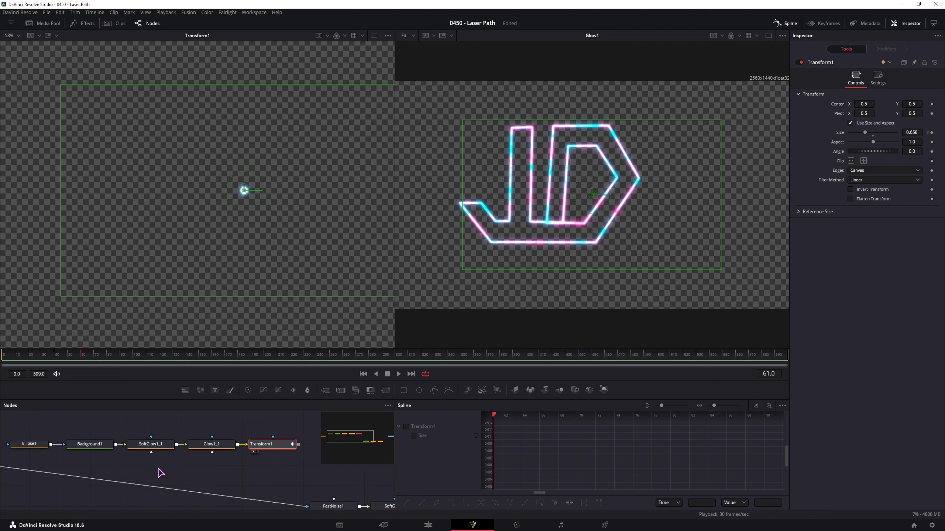
left_click(203, 447)
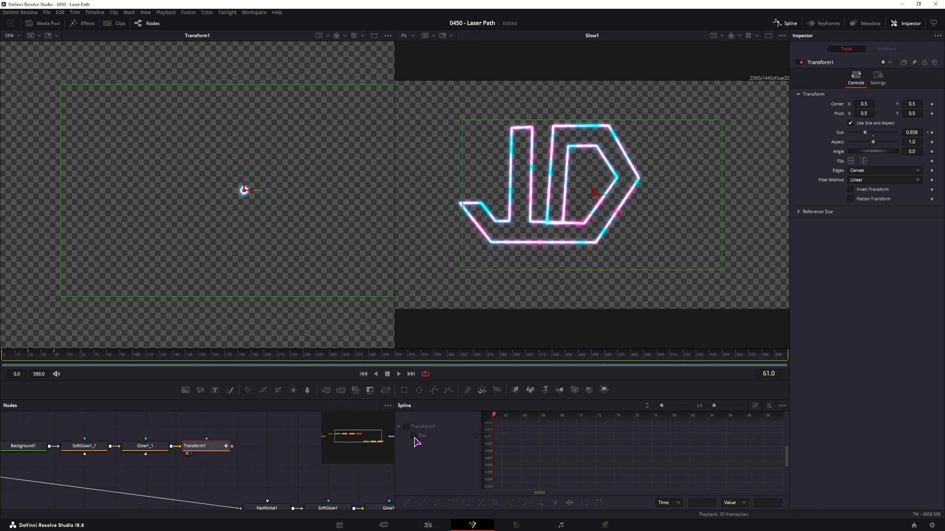
left_click(413, 436)
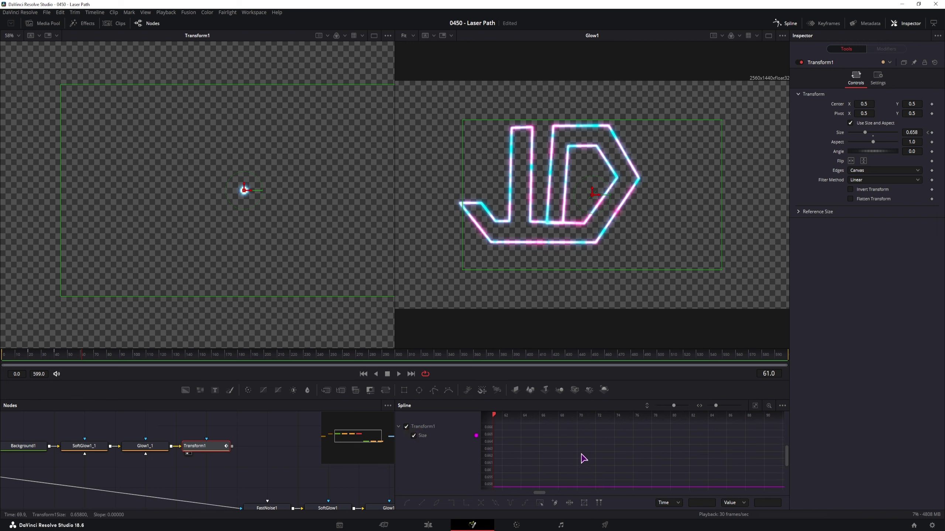
left_click(755, 405)
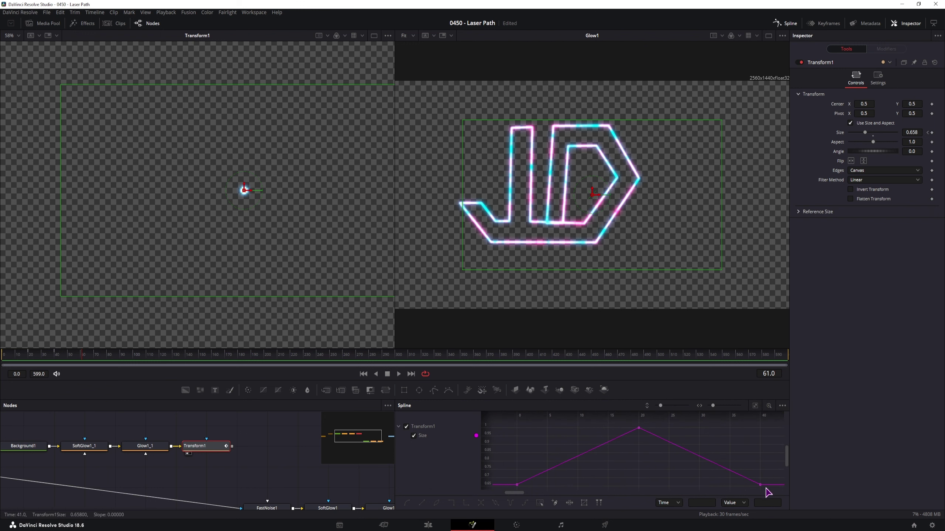
Step: Loop all the Size keyframes of Transform1 in the Spline editor and smooth the curve
left_click_drag(767, 492, 498, 424)
left_click(525, 503)
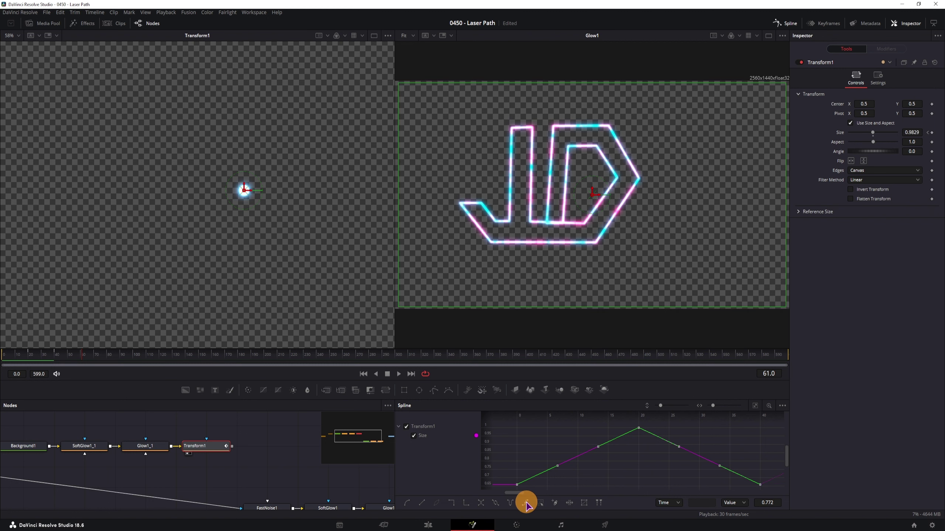
left_click_drag(656, 472, 390, 473)
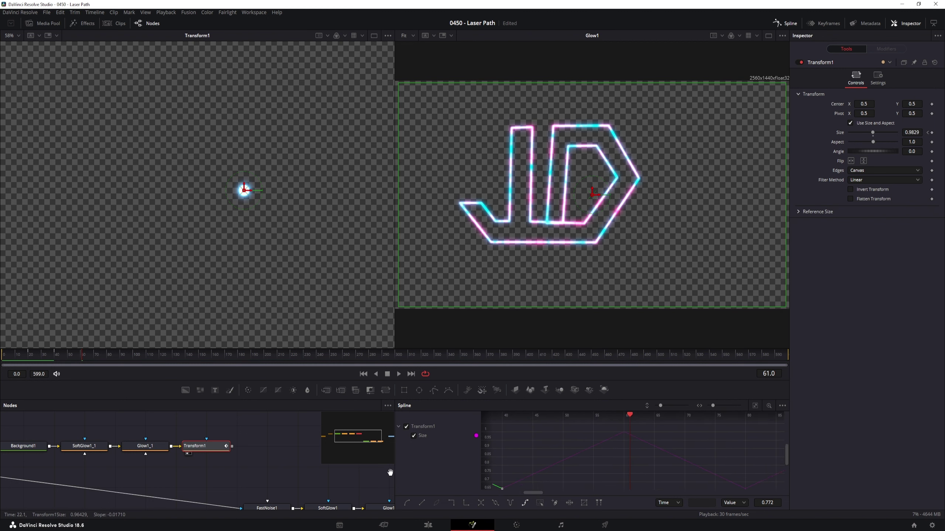
left_click_drag(297, 470, 642, 474)
key("shift+s")
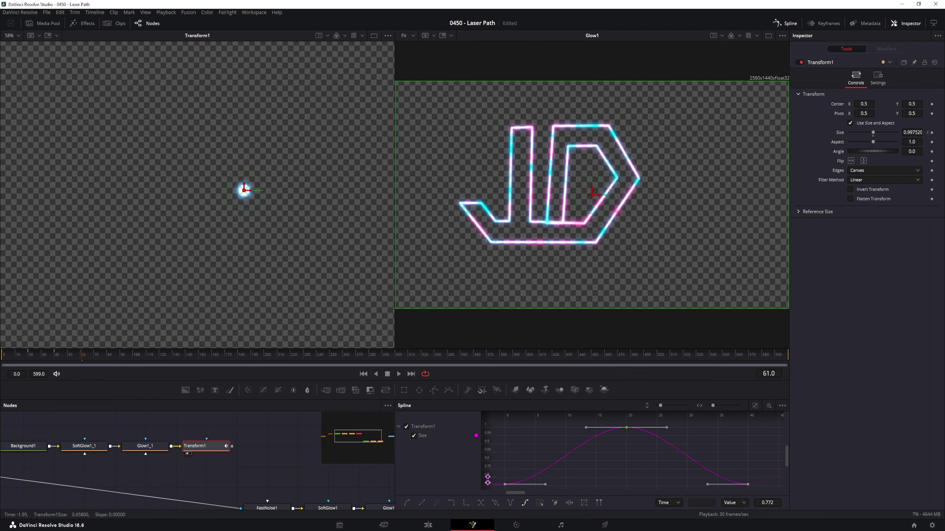
Step: Play the animation from frame 0 and check the laser dot's pulsing up close in the first viewer
left_click(4, 357)
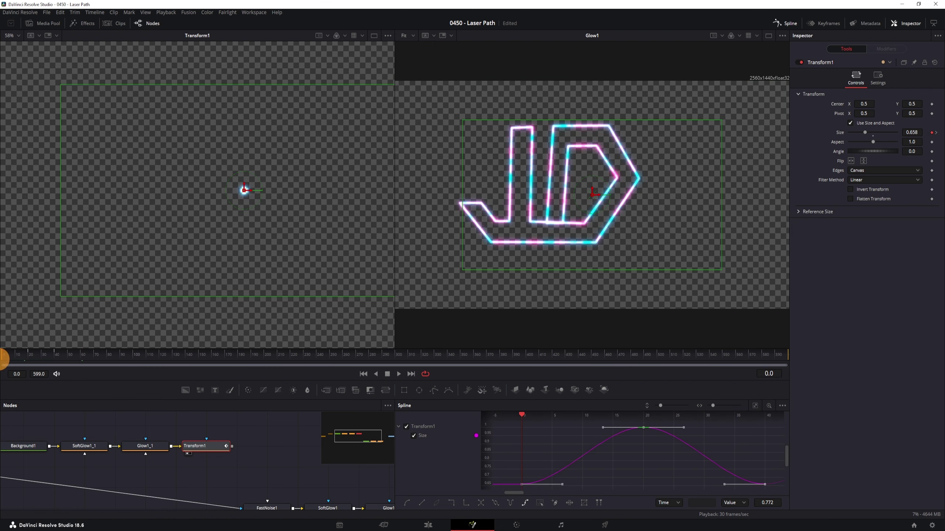
left_click(279, 443)
scroll(252, 205, "up", 10)
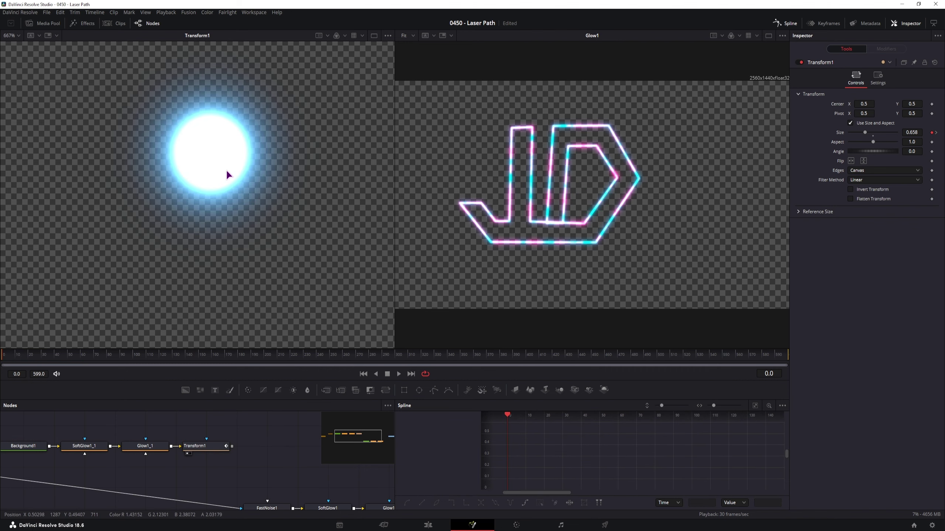
key("space")
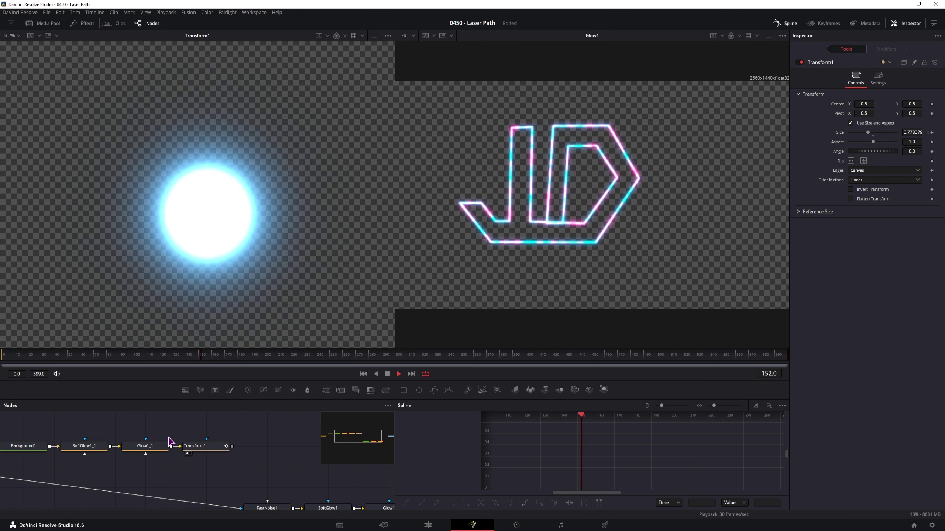
key("space")
Step: Merge Transform1 over Glow1, feed the merge into MediaOut1, and display MediaOut1 in the second viewer
scroll(273, 452, "down", 3)
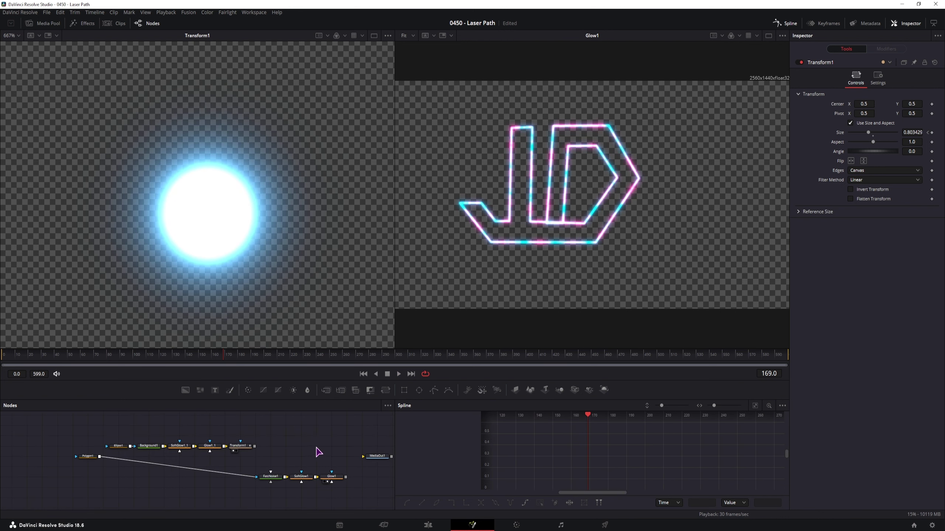
left_click_drag(174, 448, 346, 469)
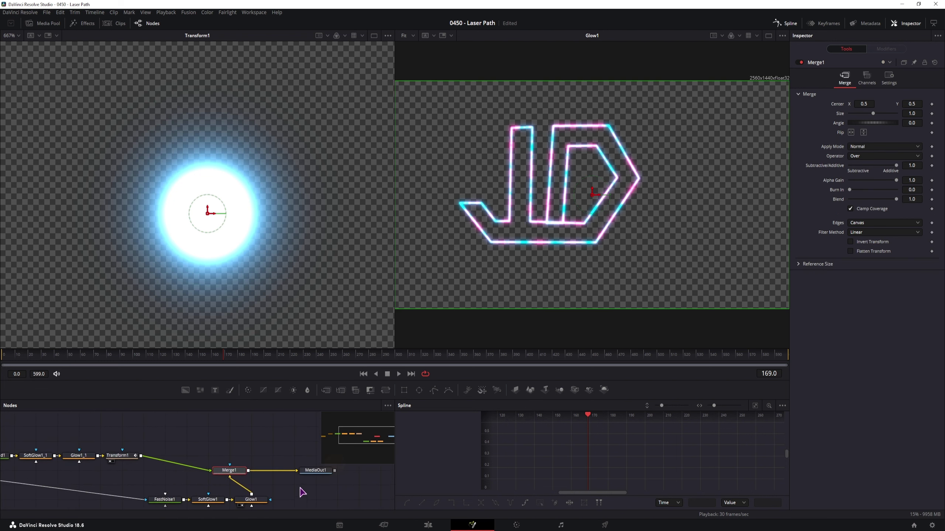
left_click(310, 477)
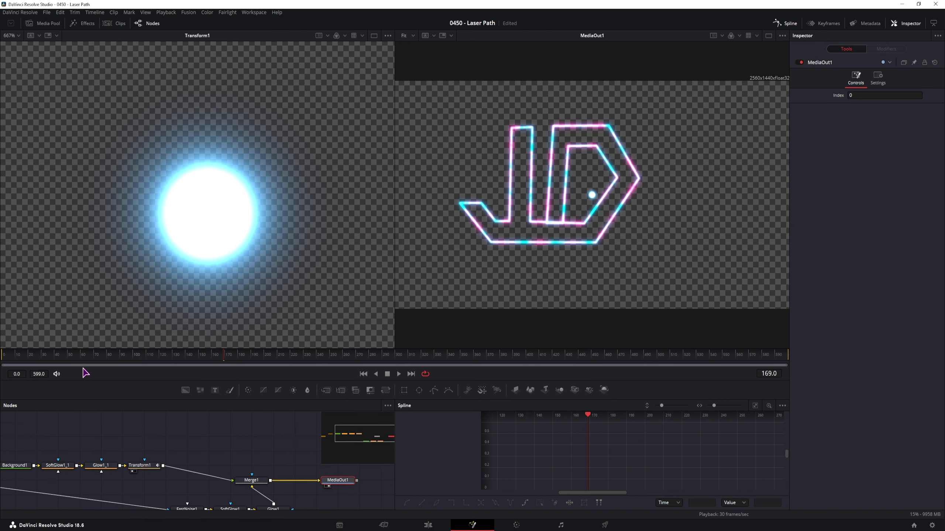
Step: Play the merged composite from frame 0 and inspect the laser dot from Ellipse1 over the JD outline
left_click(14, 357)
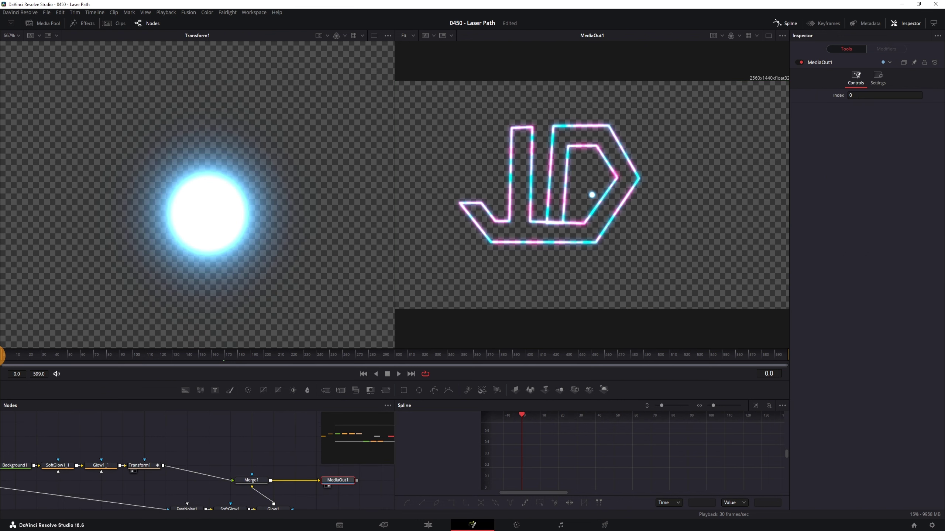
key("space")
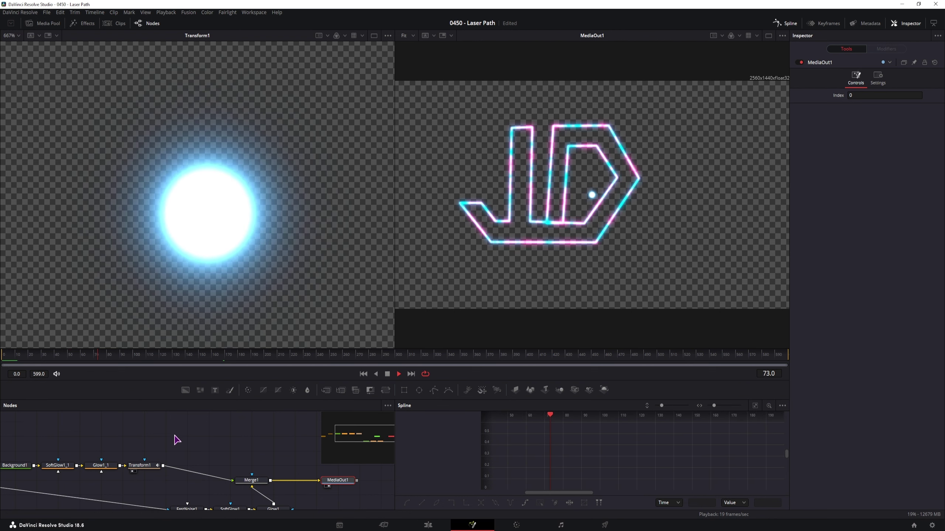
key("space")
left_click_drag(177, 441, 265, 430)
left_click(128, 452)
left_click_drag(137, 460, 94, 465)
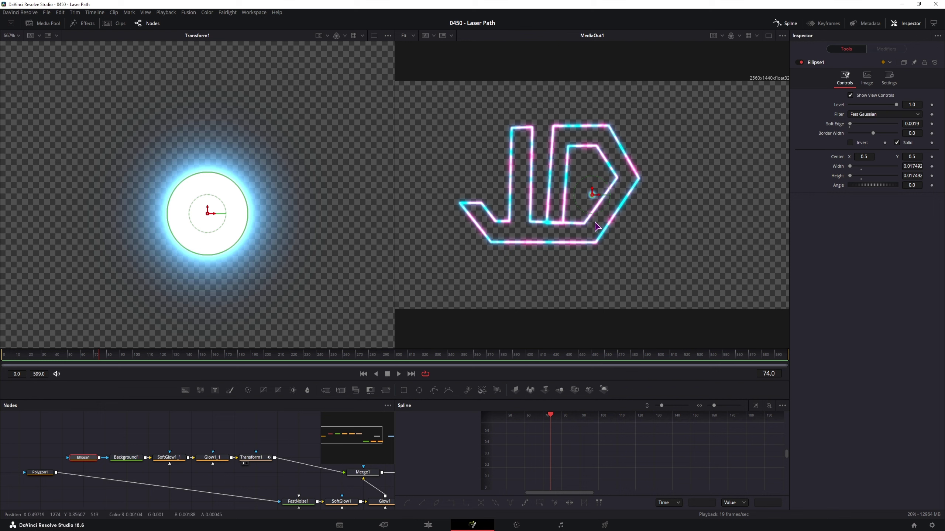
scroll(600, 202, "up", 5)
left_click_drag(587, 192, 587, 184)
left_click(14, 360)
key("space")
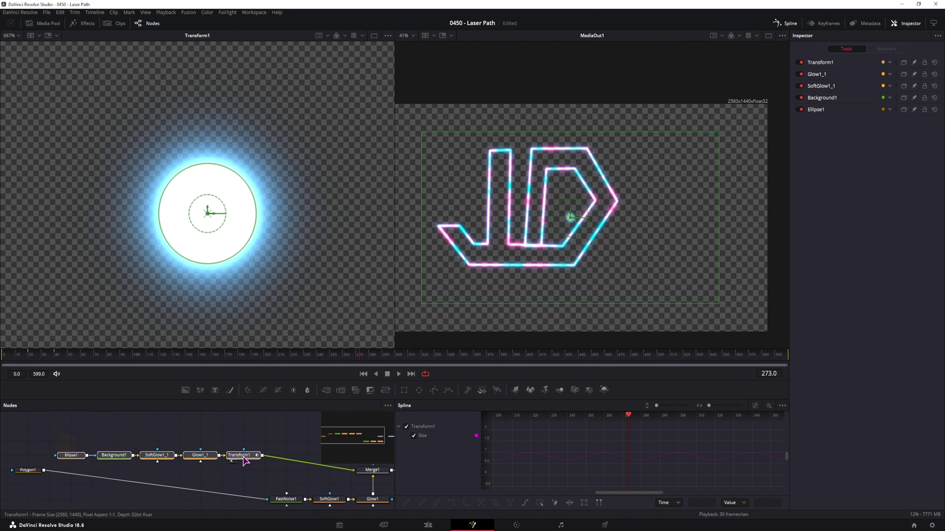
Step: Tidy the node graph by raising the laser dot's node row and aligning Polygon1 with the FastNoise1 row
left_click_drag(212, 456, 201, 426)
left_click(242, 429)
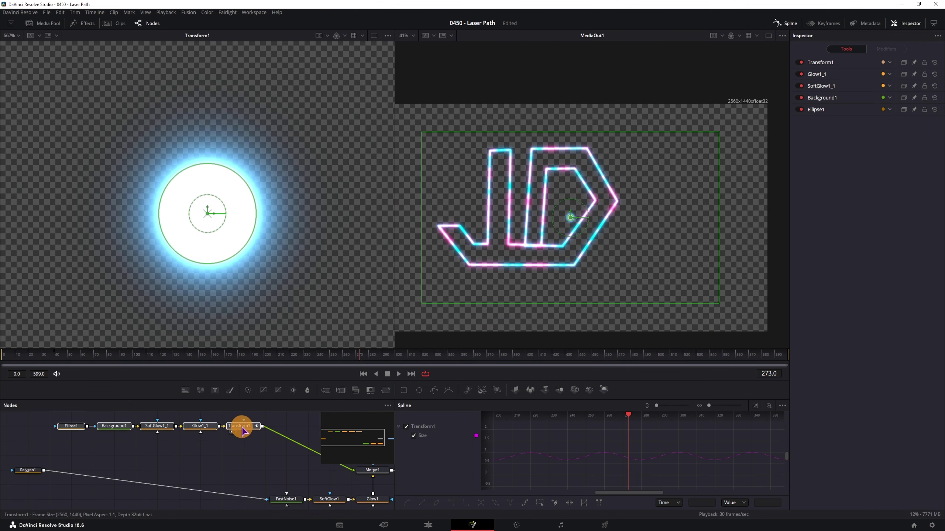
left_click(33, 471)
left_click_drag(116, 463, 131, 439)
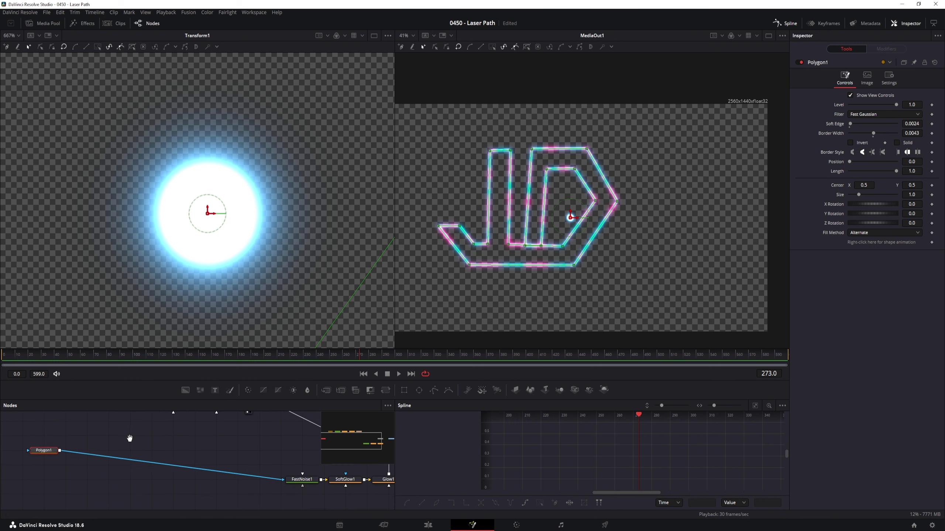
left_click_drag(42, 451, 41, 485)
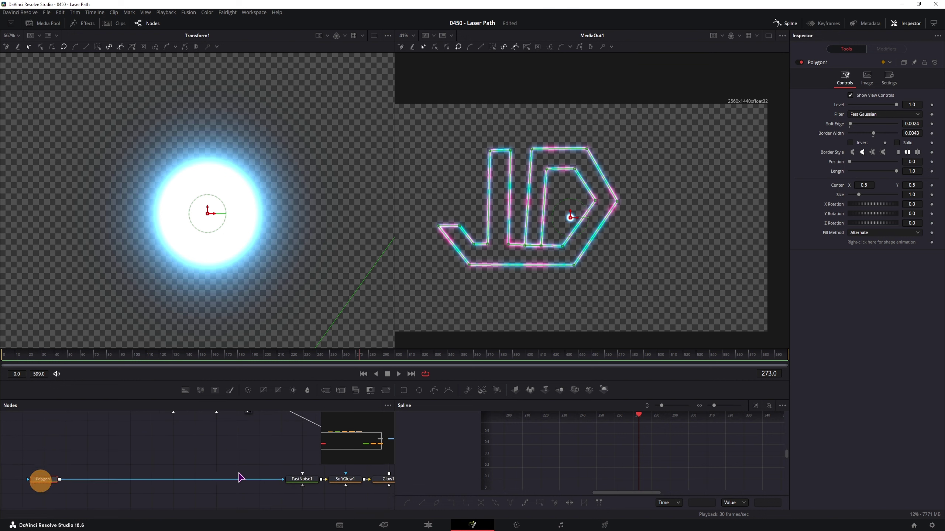
left_click_drag(242, 479, 164, 504)
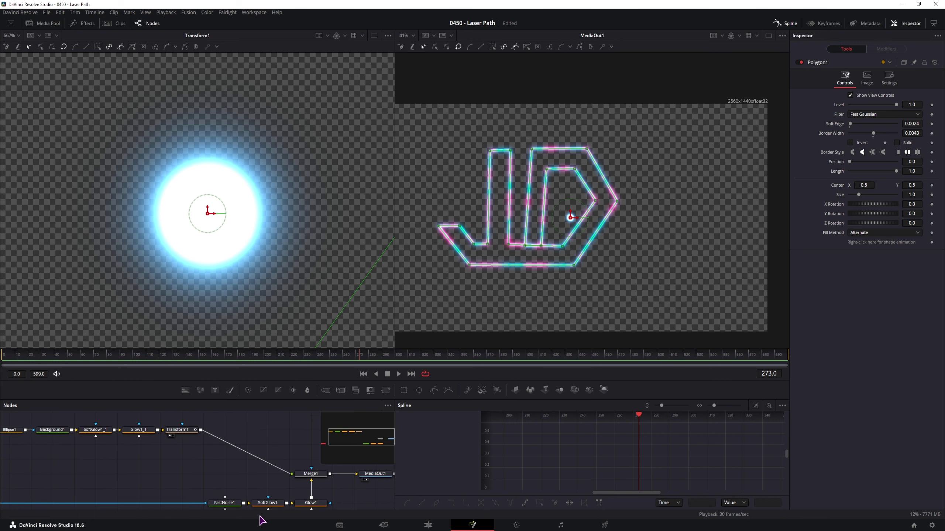
left_click_drag(195, 461, 250, 456)
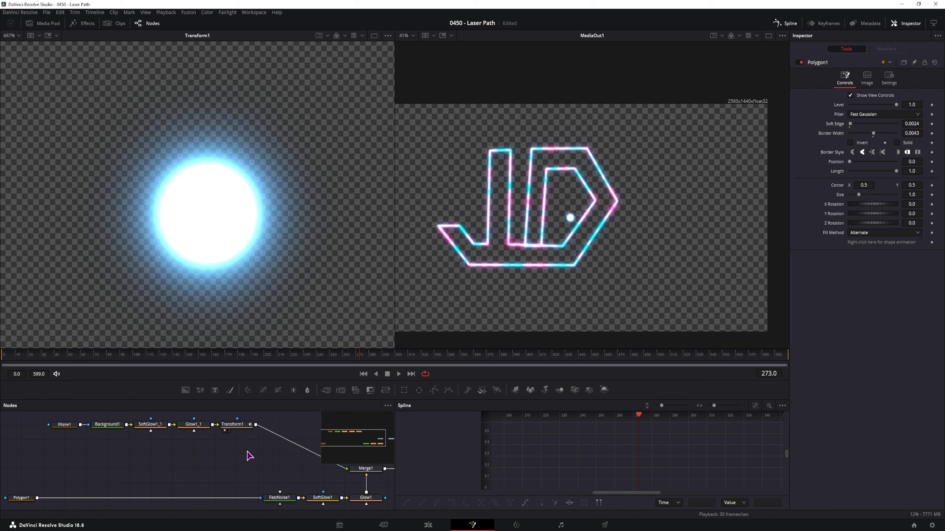
Step: Set Polygon1's Length to 0.0 and switch its border line ends to the flat cap style
left_click_drag(104, 482, 150, 459)
left_click(67, 476)
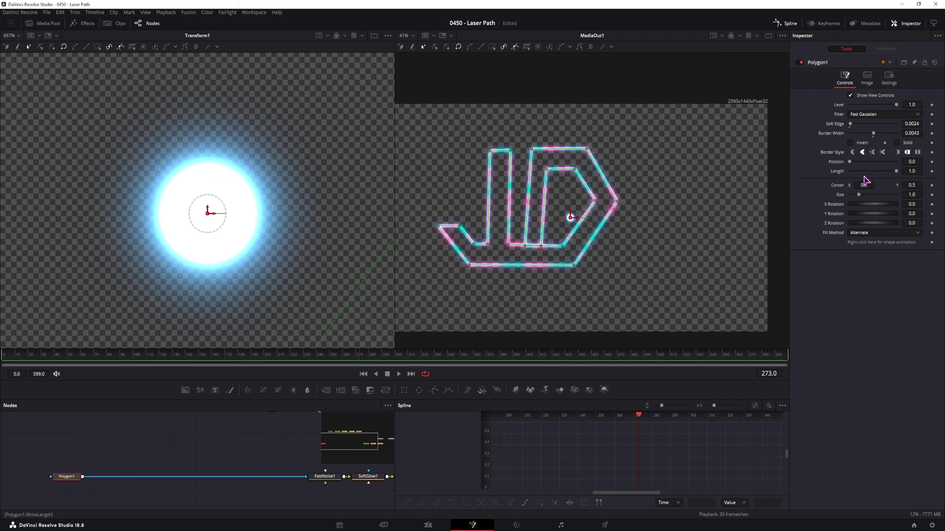
left_click_drag(896, 173, 844, 175)
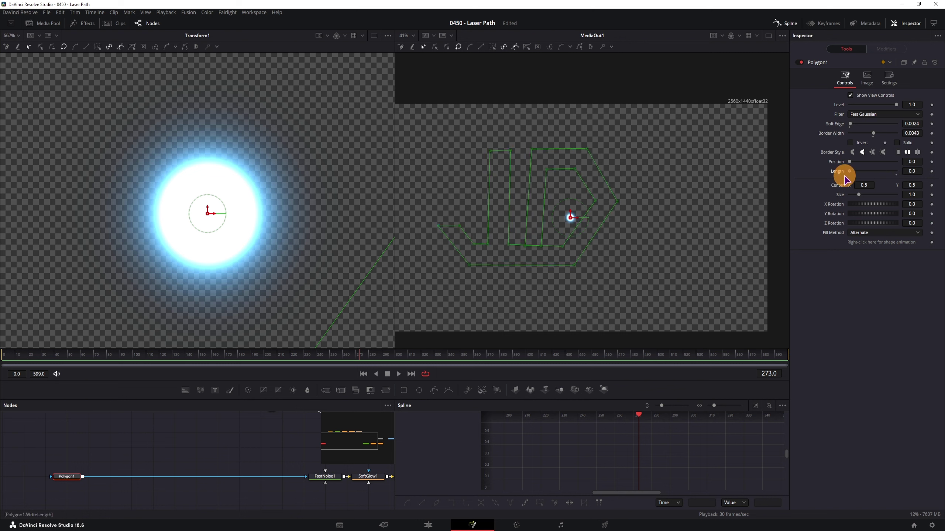
left_click(431, 230)
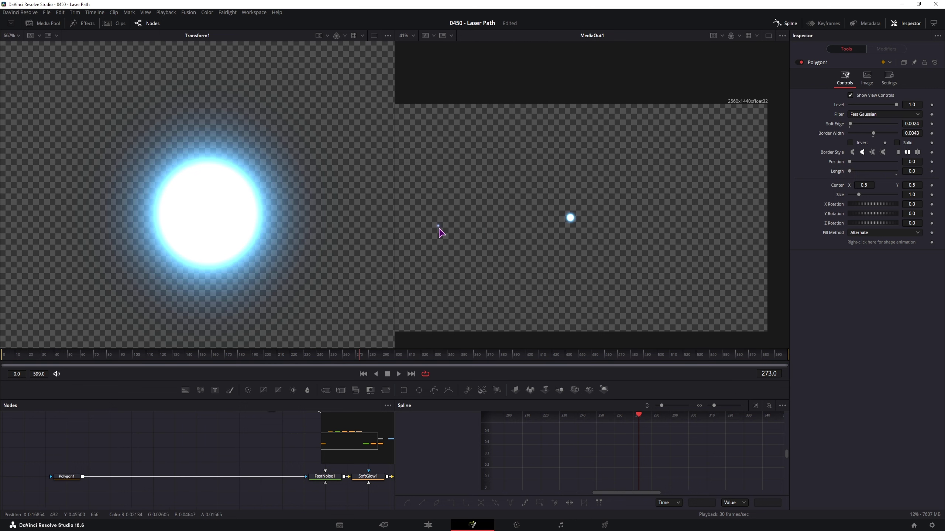
scroll(440, 232, "up", 10)
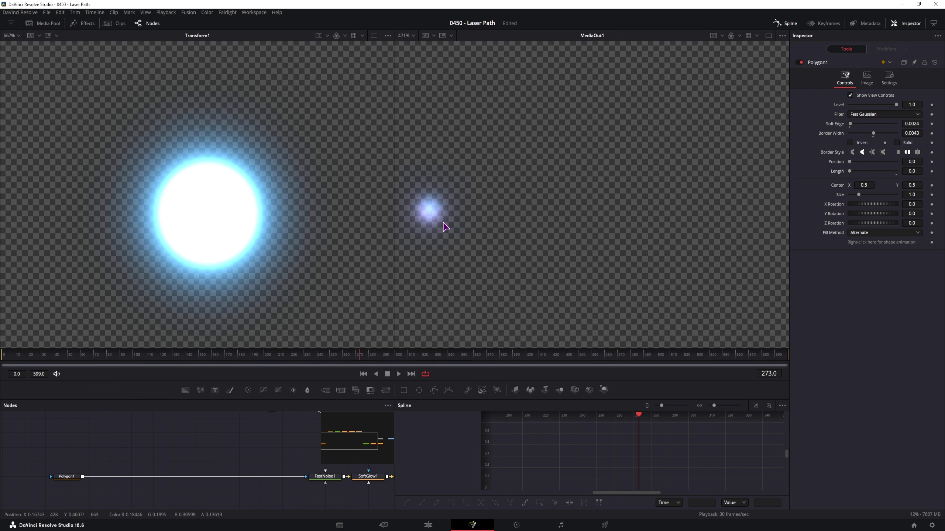
left_click_drag(434, 212, 507, 226)
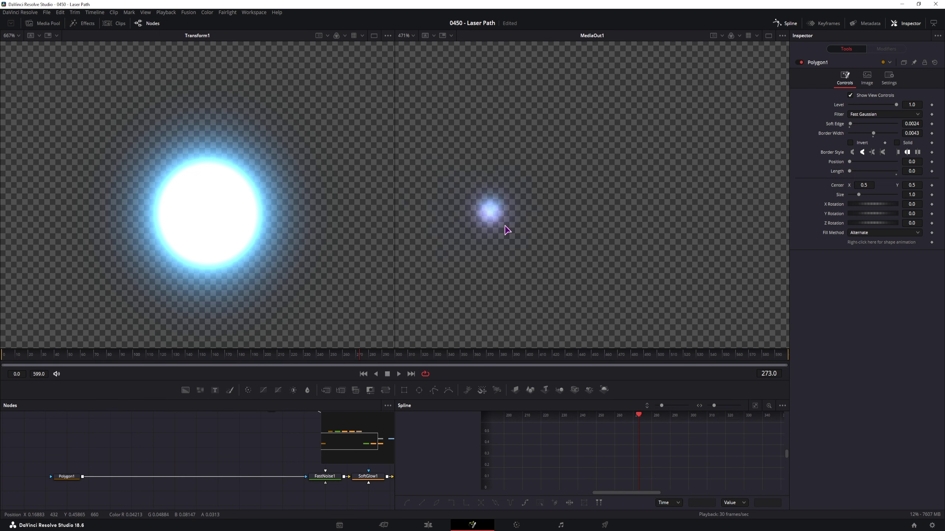
left_click(898, 152)
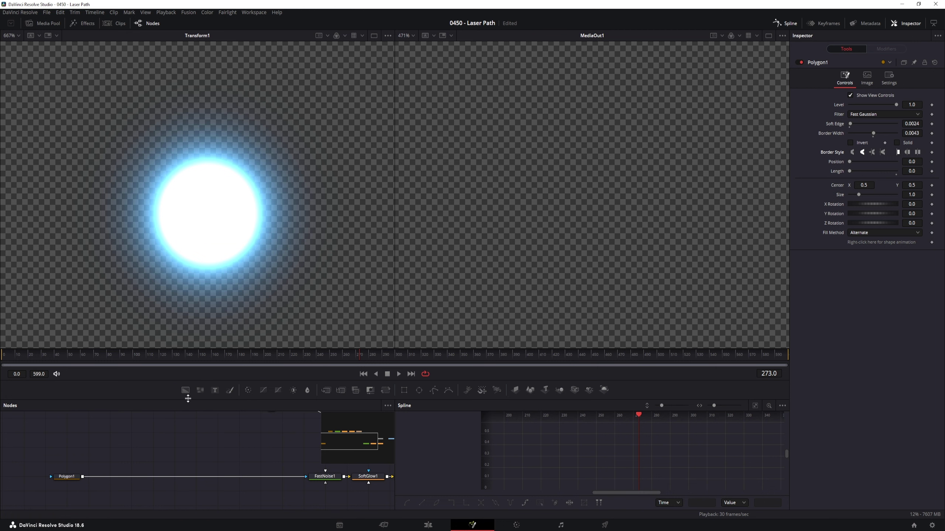
Step: Animate Polygon1's Length with keyframes of 0.0 at frame 0 and 1.0 at frame 599
key("Home")
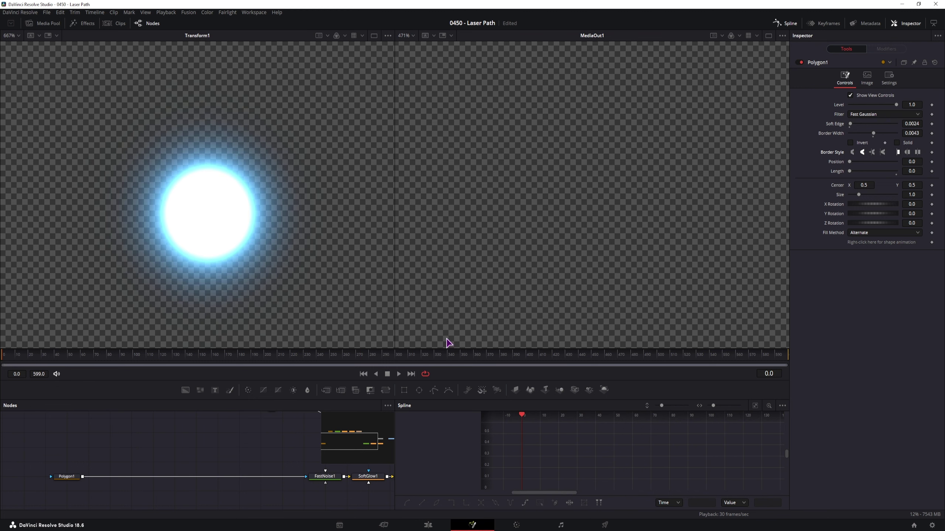
left_click(7, 355)
left_click(932, 172)
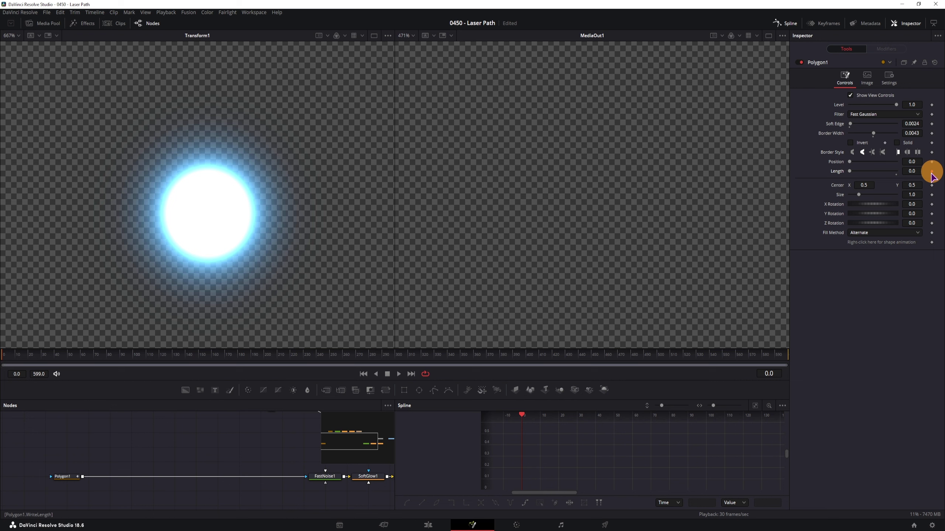
left_click(783, 356)
left_click_drag(782, 358, 788, 356)
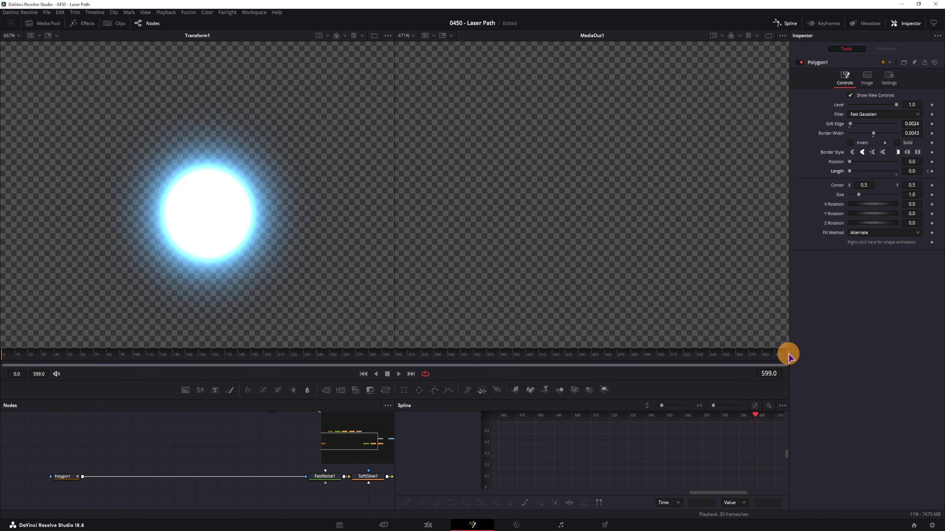
left_click_drag(851, 174, 904, 172)
scroll(533, 279, "down", 10)
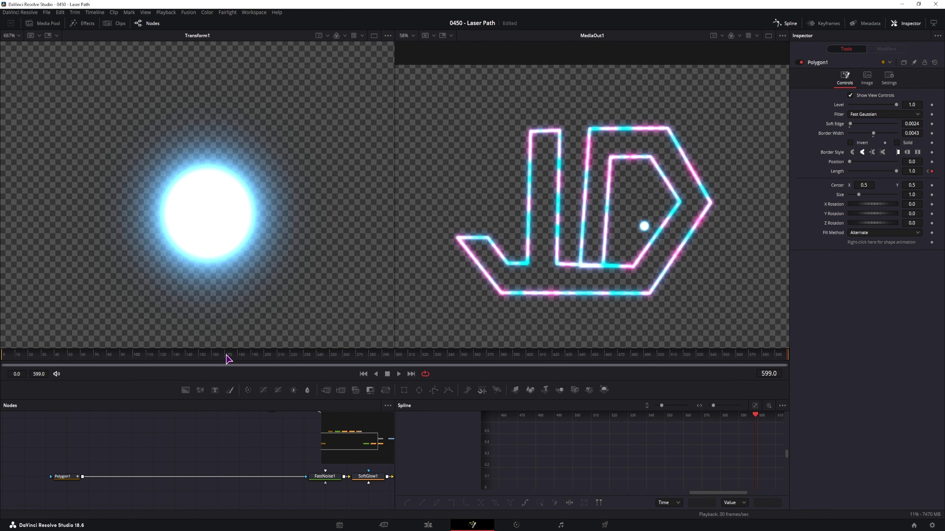
Step: Play the logo outline's write-on animation from the start and return to frame 0
left_click(5, 355)
left_click(218, 446)
key("space")
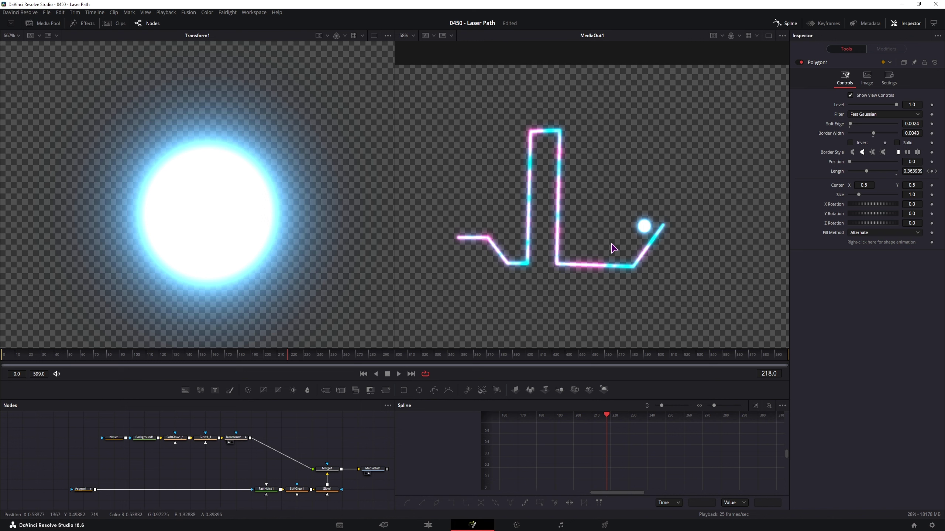
left_click(6, 355)
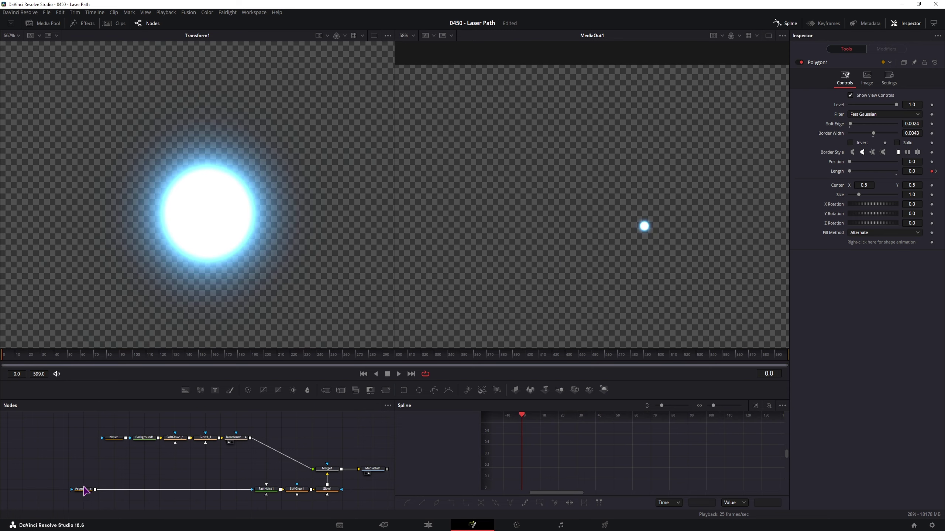
Step: Publish Polygon1's shape animation so that other tools can connect to its polyline
left_click(84, 491)
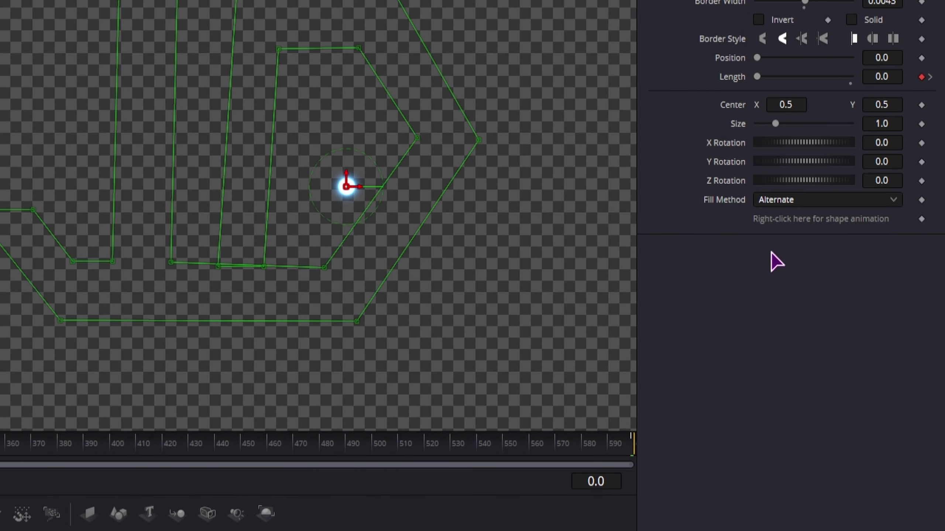
right_click(839, 220)
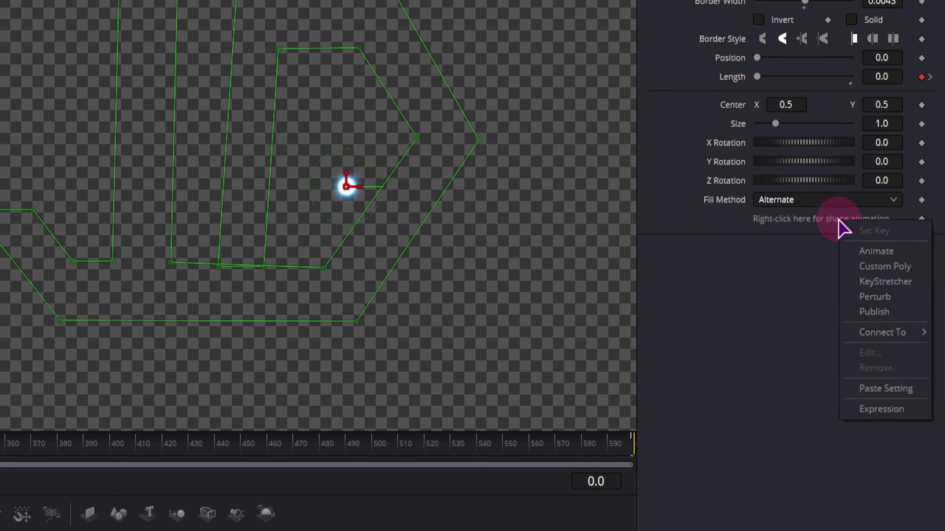
left_click(873, 313)
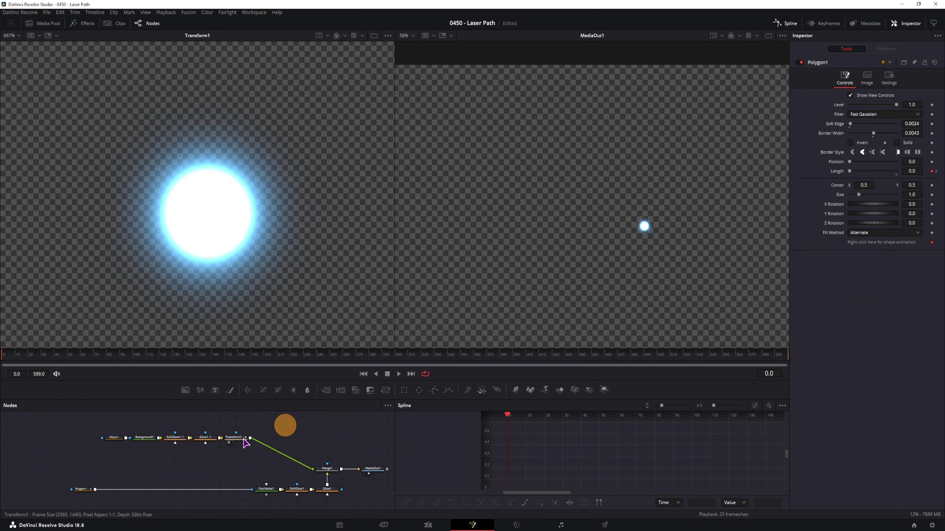
Step: Add a Path modifier to the Center of Transform1 in the laser dot's node row
left_click(238, 438)
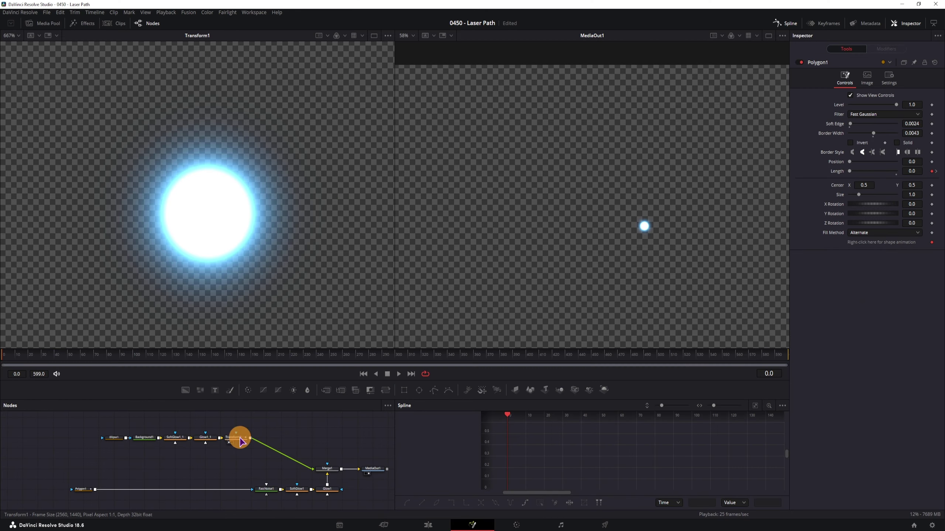
mouse_move(290, 433)
left_mouse_down()
mouse_move(250, 431)
mouse_move(291, 428)
left_mouse_up()
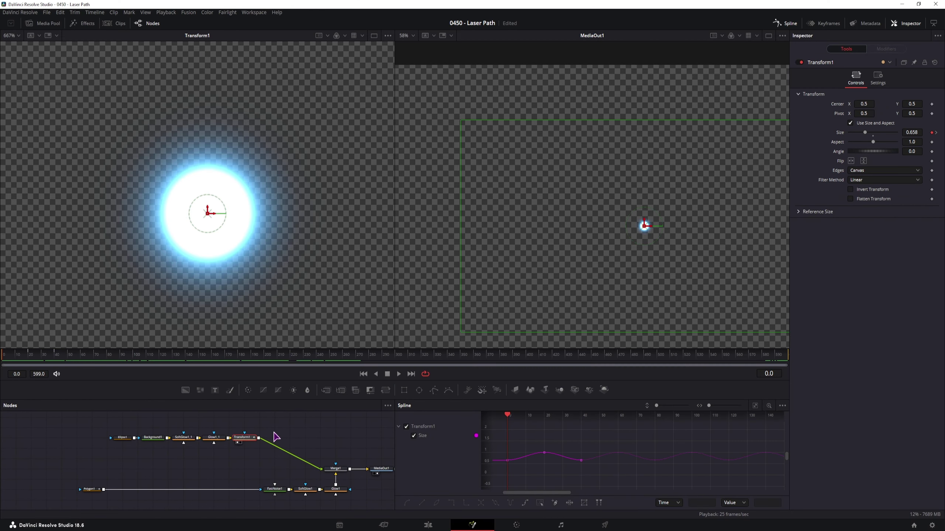
mouse_move(250, 443)
right_click(840, 107)
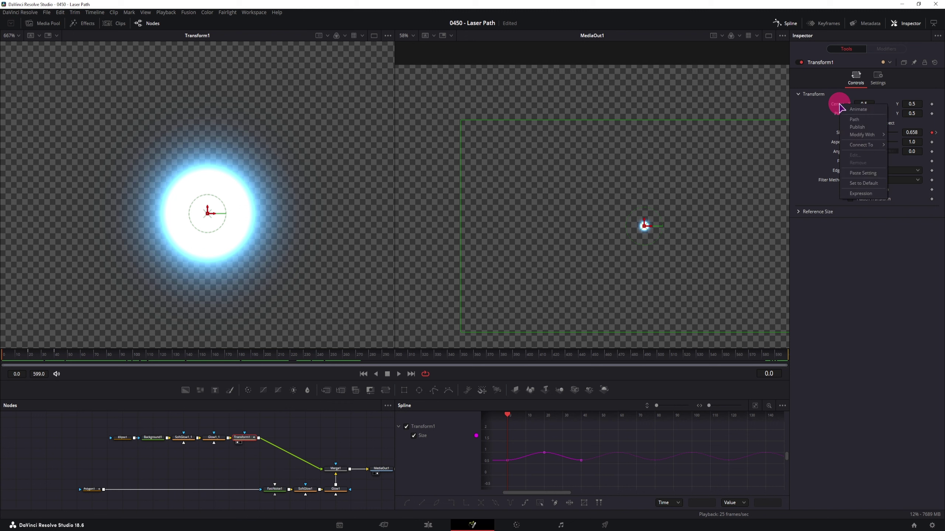
left_click(856, 120)
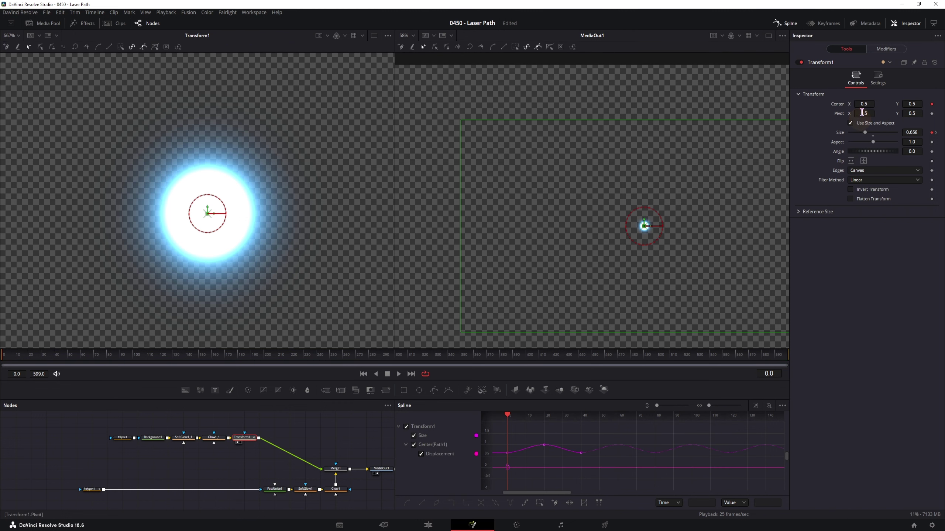
Step: Connect Path1's shape animation to the published Polygon1: Polyline value and play the animation to check the dot
left_click(887, 50)
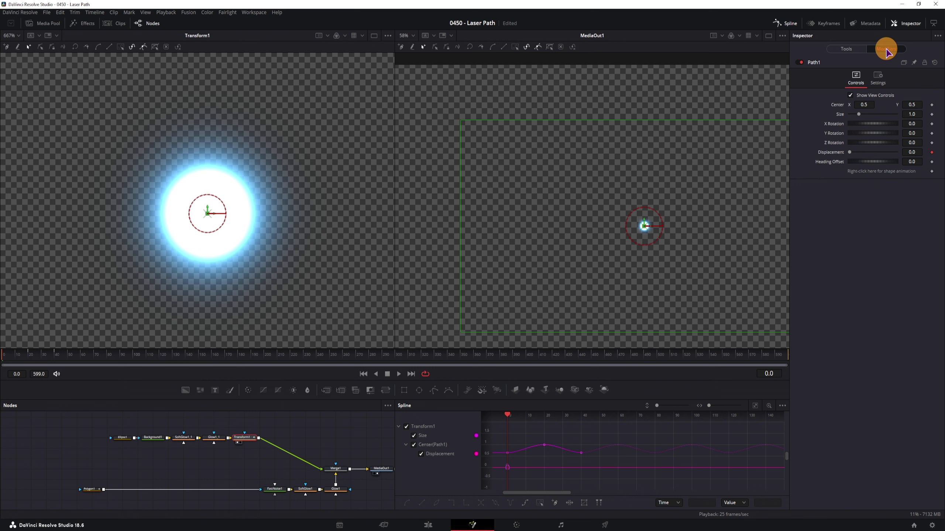
right_click(880, 175)
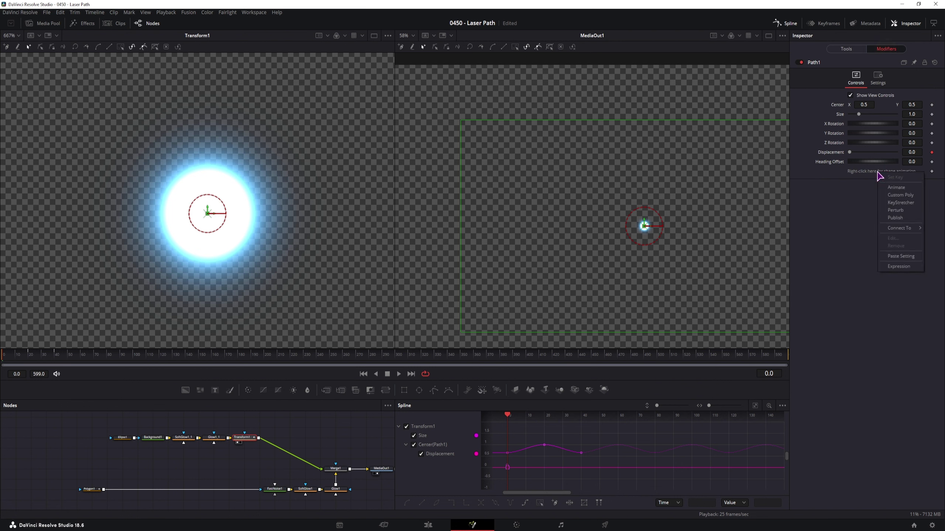
mouse_move(899, 228)
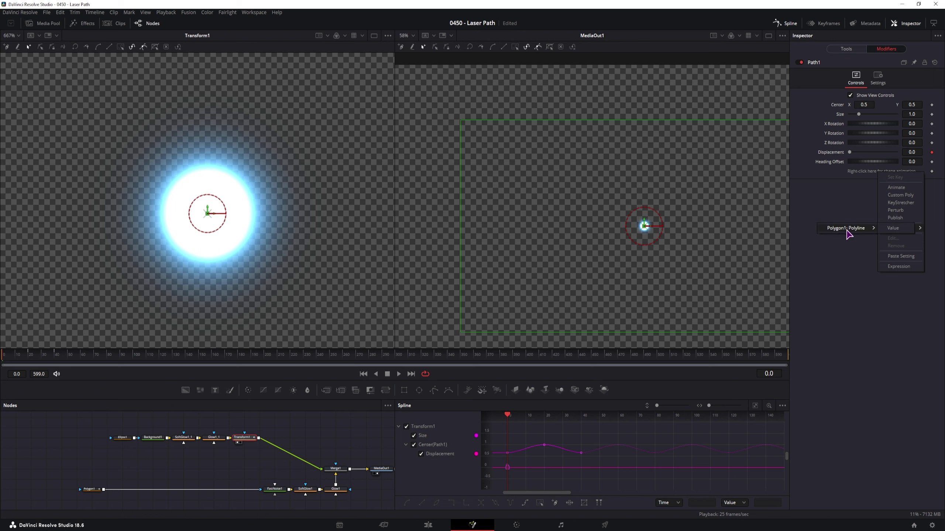
left_click(869, 227)
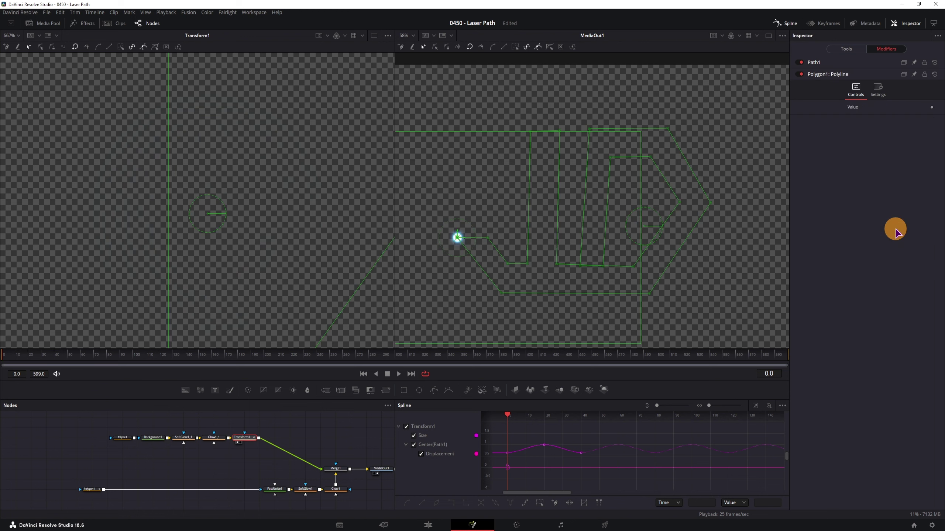
key("space")
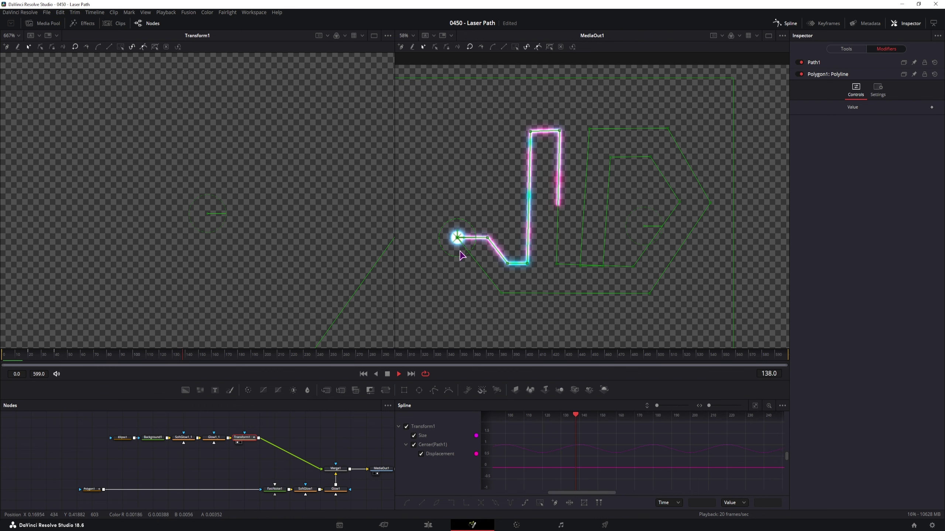
key("space")
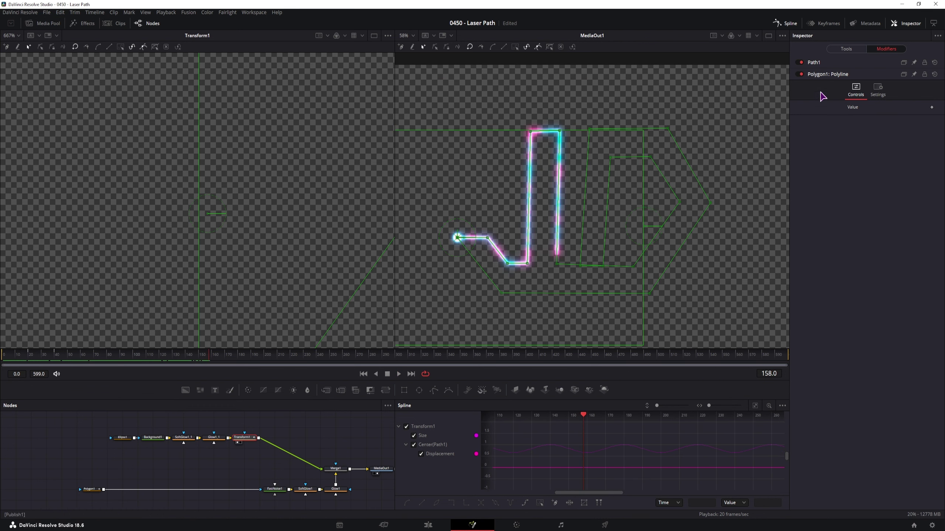
Step: Animate Path1's Displacement with keyframes of 0.0 at frame 0 and the slider's maximum at frame 599
left_click(814, 62)
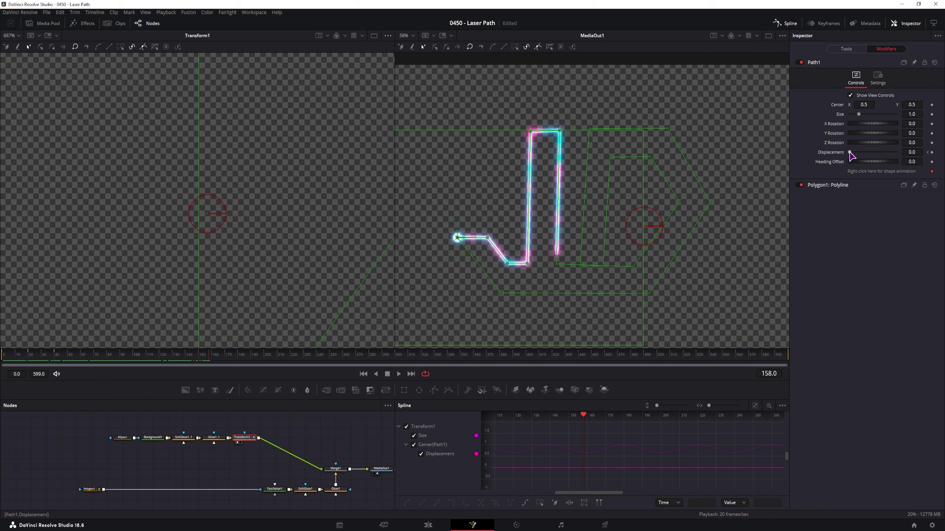
left_click_drag(63, 358, 7, 358)
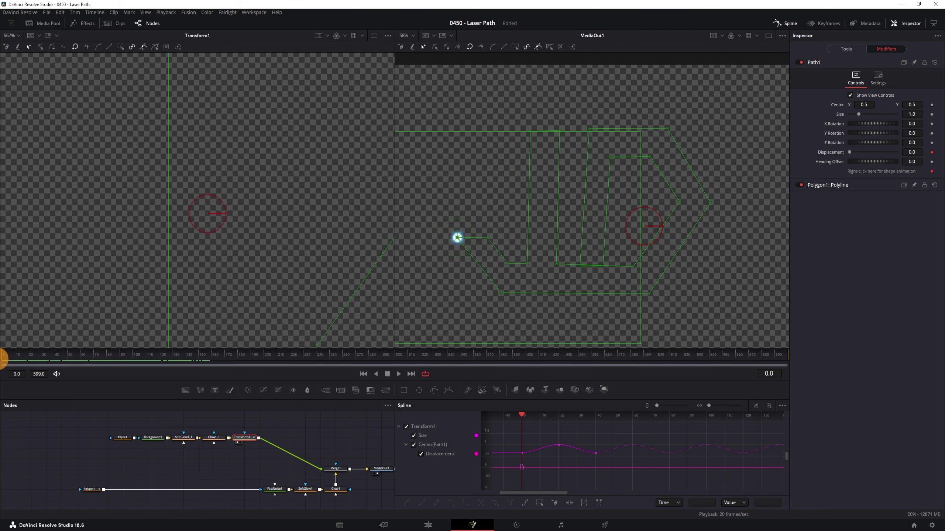
left_click(933, 153)
left_click(933, 152)
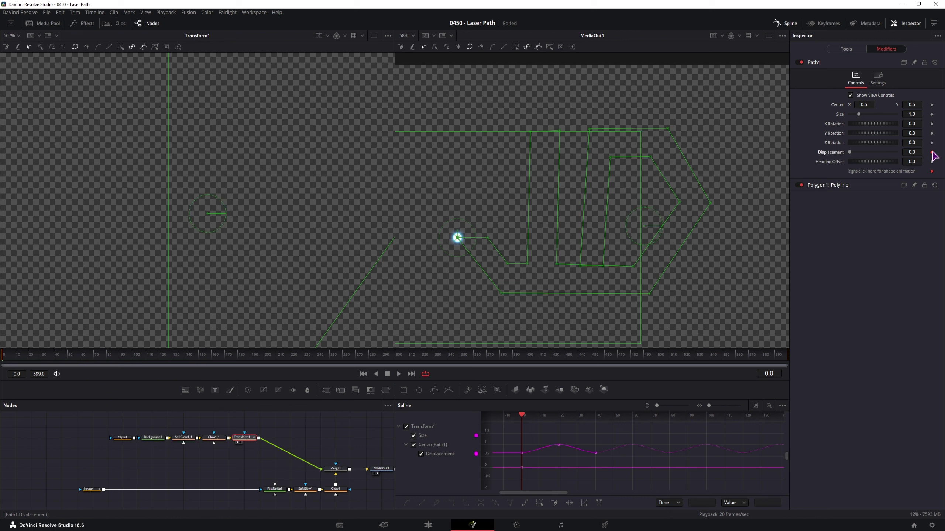
left_click(784, 355)
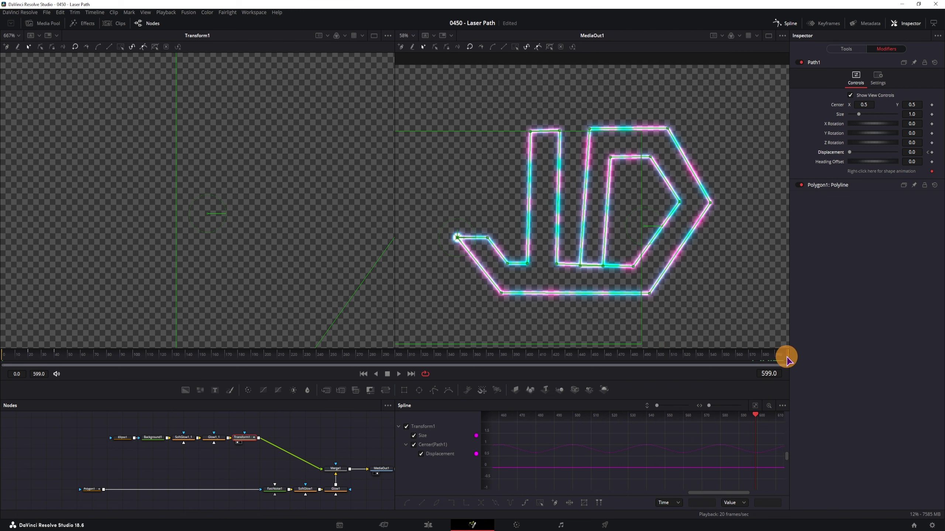
left_click_drag(849, 152, 906, 157)
Step: Deselect the nodes, play the animation from the start and scrub the early frames to compare the dot with the line end
left_click(66, 435)
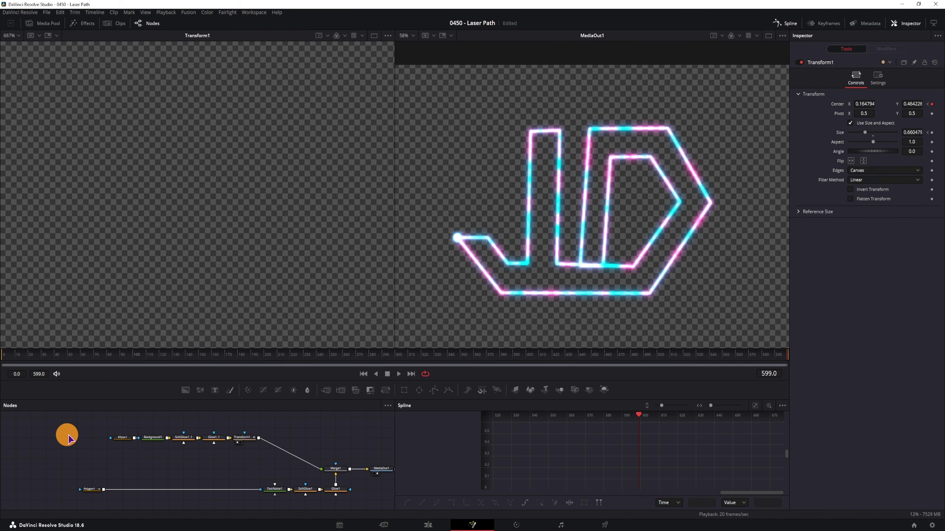
left_click(8, 358)
key("space")
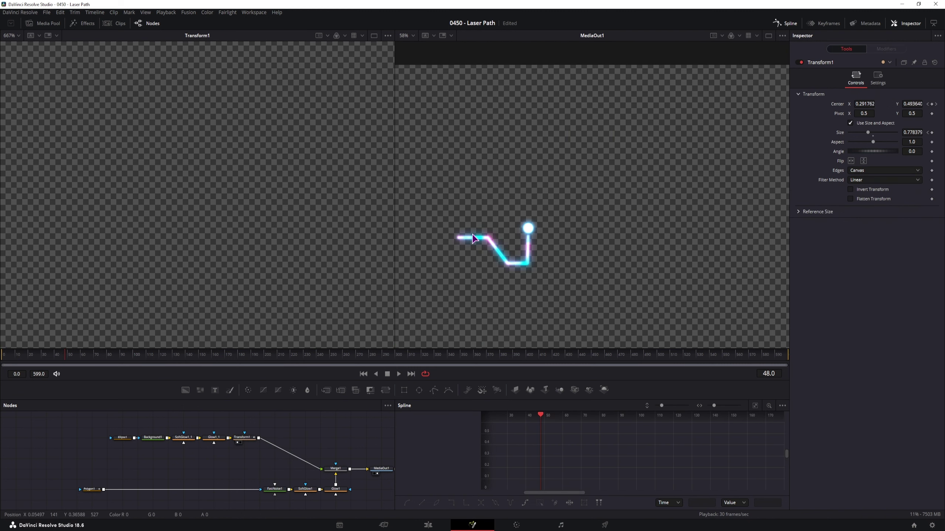
key("space")
mouse_move(24, 363)
left_mouse_down()
mouse_move(7, 360)
mouse_move(31, 363)
left_mouse_up()
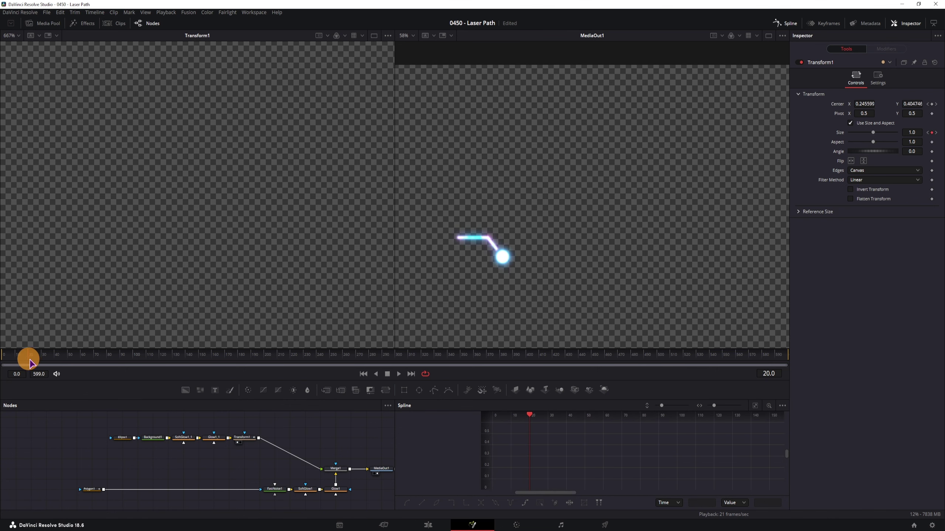
Step: Set Polygon1's Length to about 0.018 at frame 9 so the line end meets the laser dot at the first corner
left_click(90, 489)
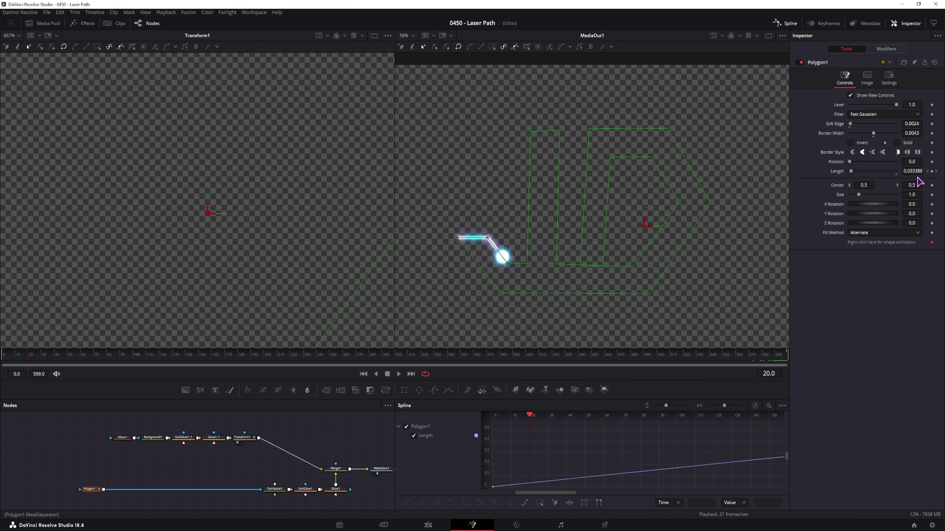
mouse_move(22, 356)
left_mouse_down()
mouse_move(4, 361)
mouse_move(14, 360)
left_mouse_up()
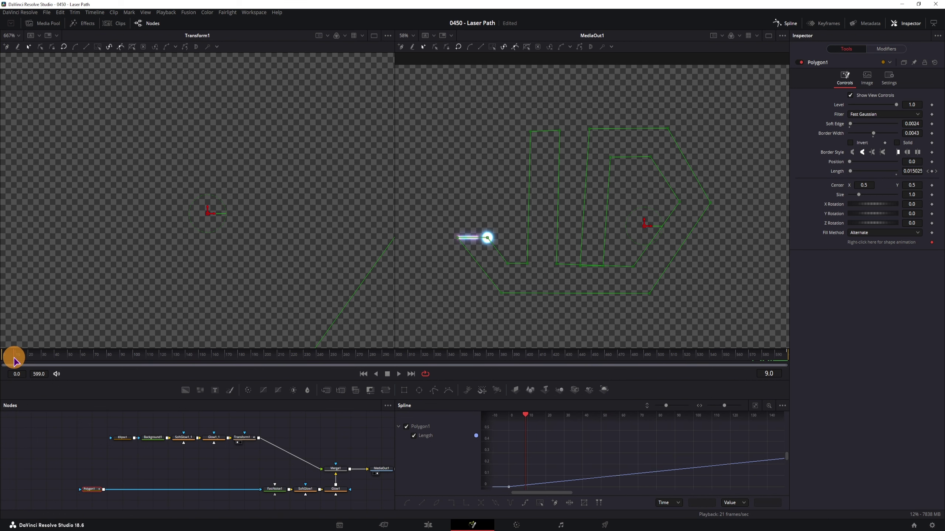
scroll(498, 263, "up", 3)
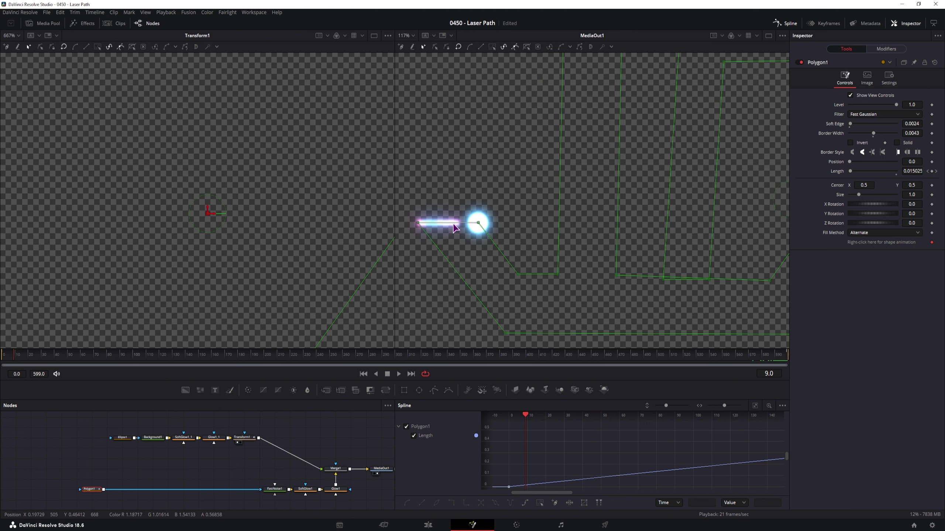
left_click_drag(913, 171, 913, 171)
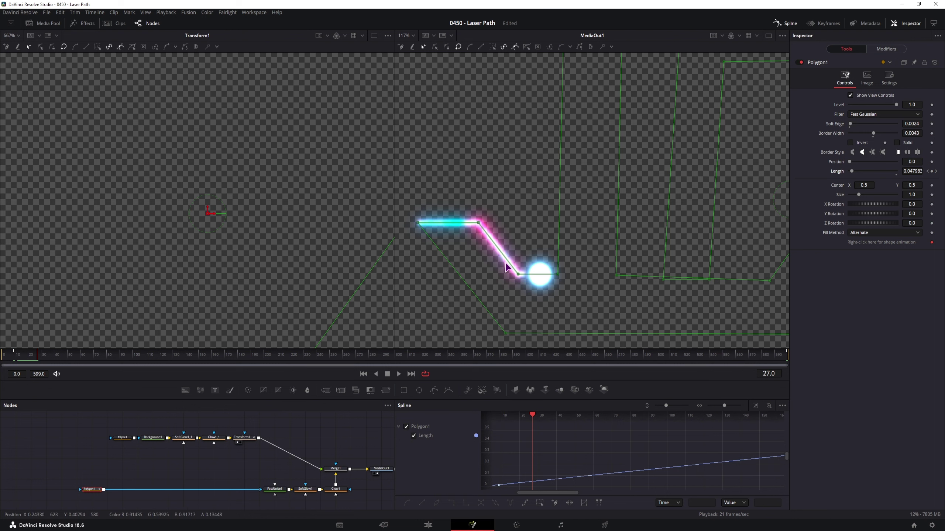
Step: Keyframe Polygon1's Length at frame 24 and at the following corners so the line end keeps meeting the laser dot
left_click(35, 360)
left_click_drag(35, 360, 33, 360)
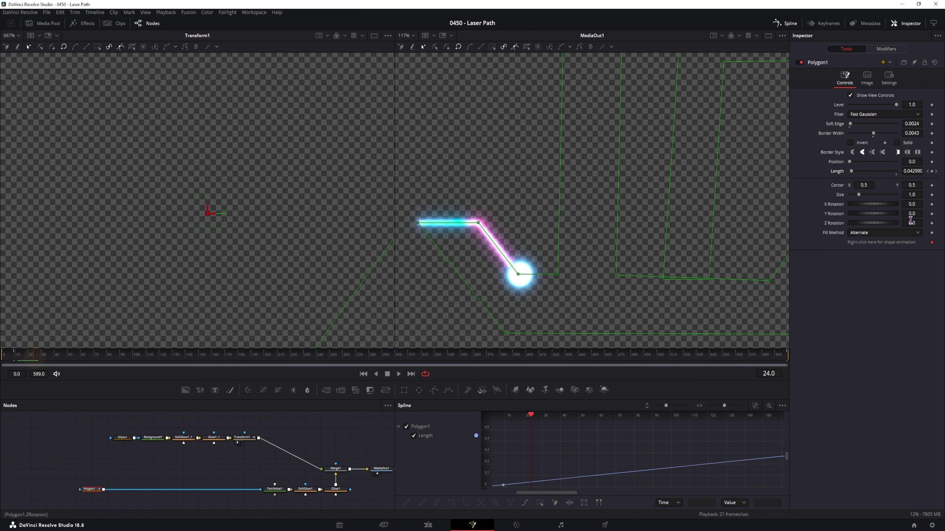
left_click(911, 171)
left_click(411, 374)
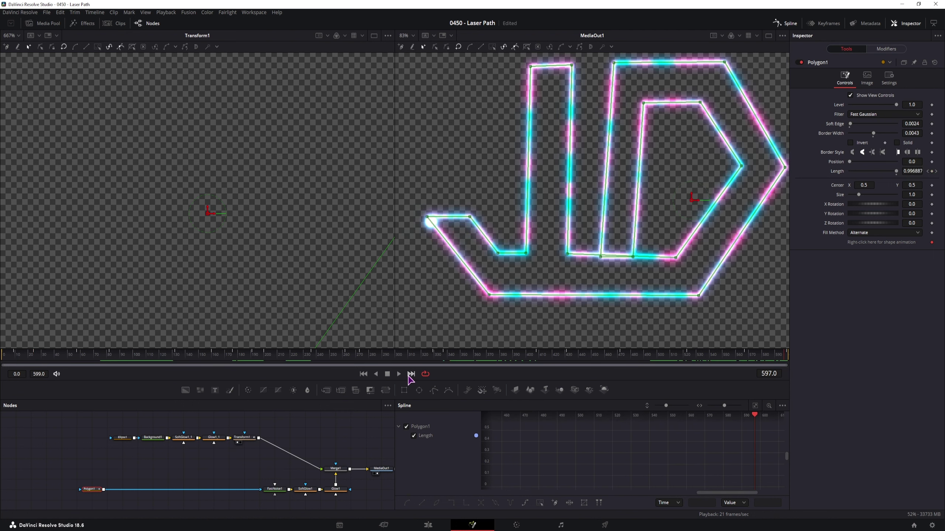
Step: Play the corrected laser animation from the start with the nodes deselected and the whole logo area in view
left_click(4, 359)
key("space")
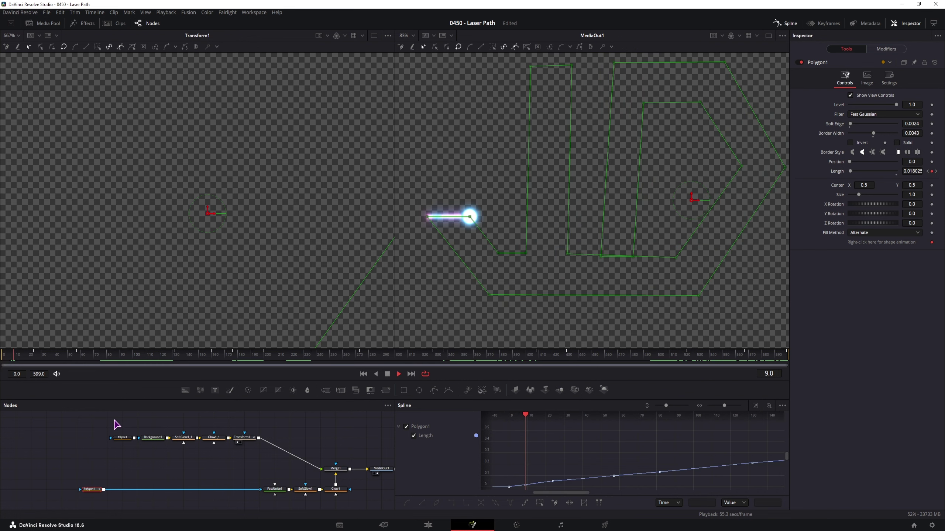
left_click(67, 427)
scroll(588, 264, "down", 1)
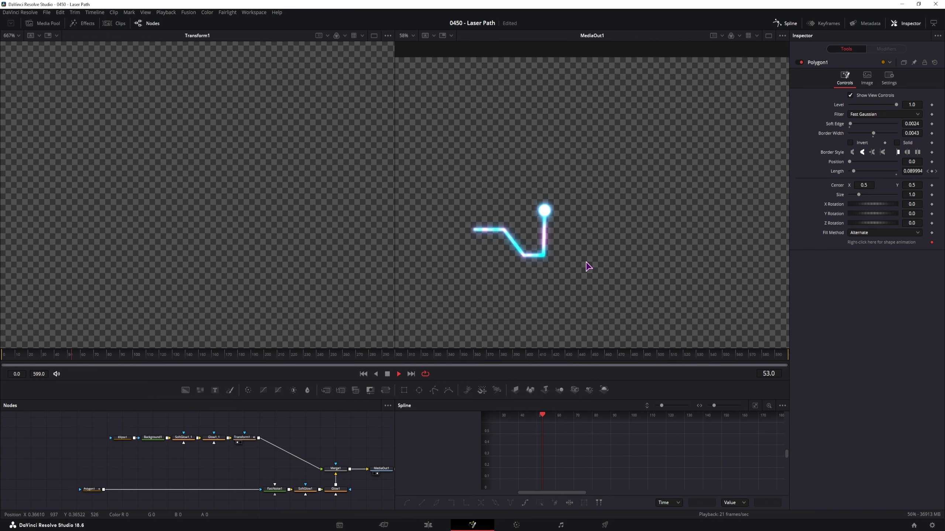
scroll(667, 286, "down", 1)
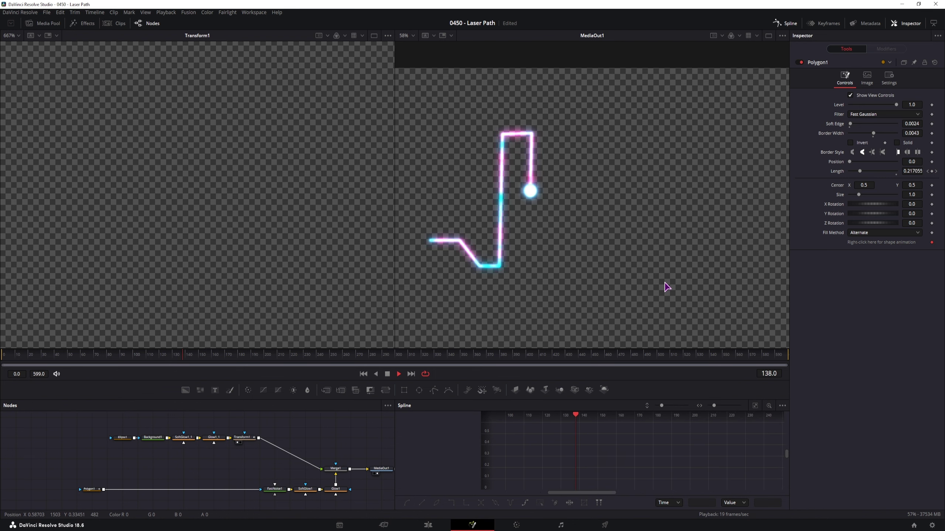
key("space")
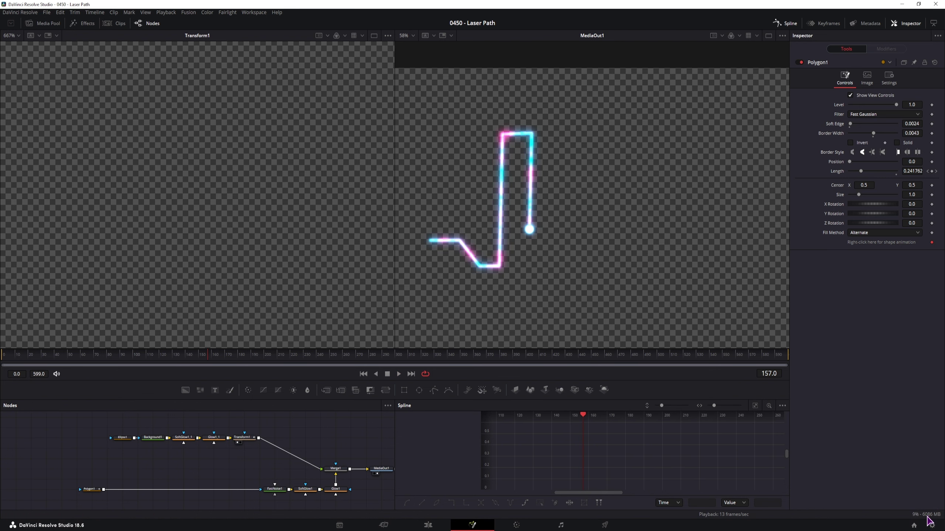
Step: Look at the memory cache's purge option without applying it, and continue playback from frame 157 to frame 185
right_click(924, 515)
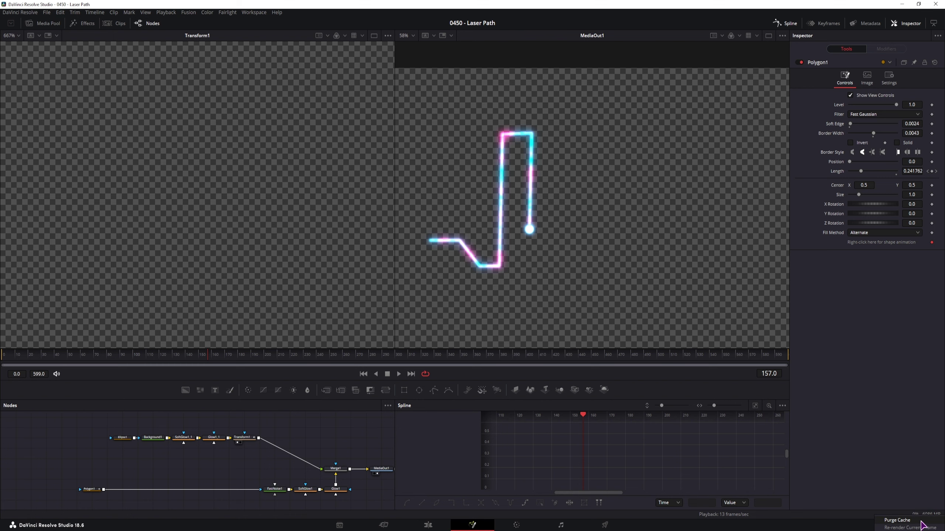
left_click(908, 433)
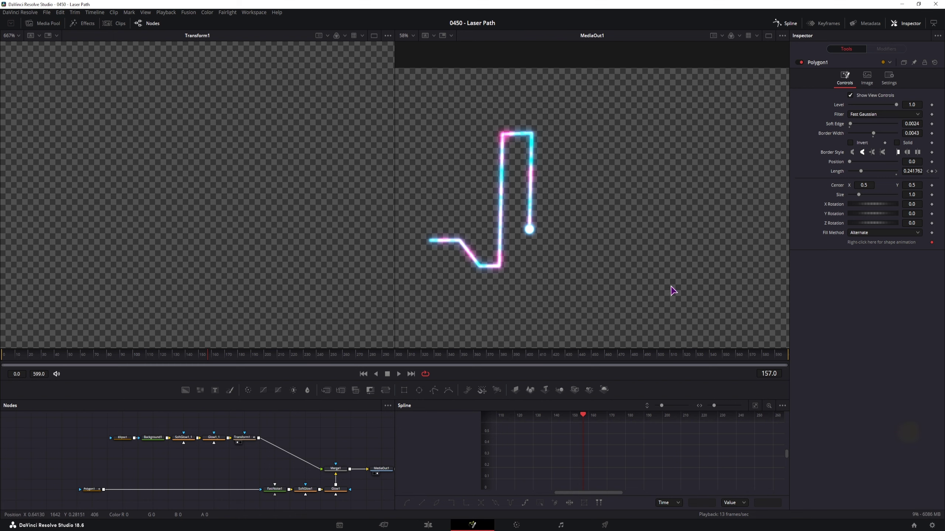
key("space")
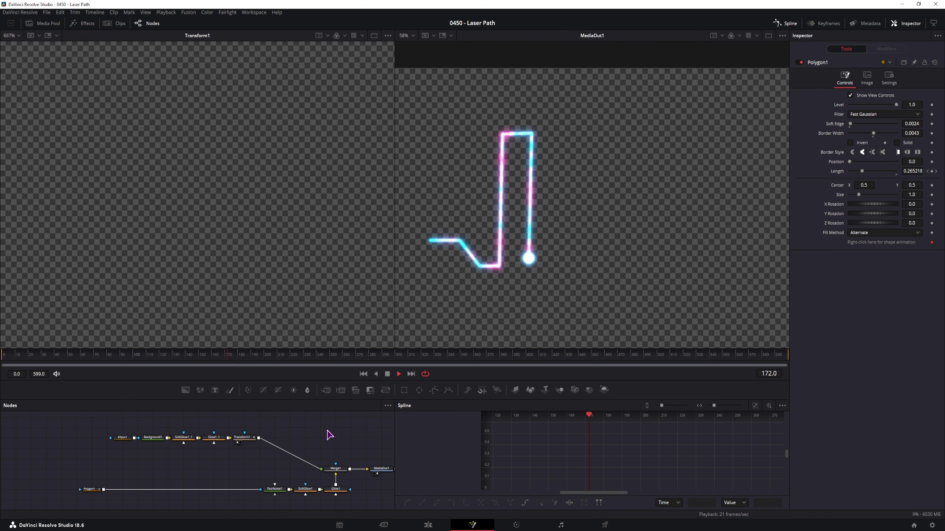
key("space")
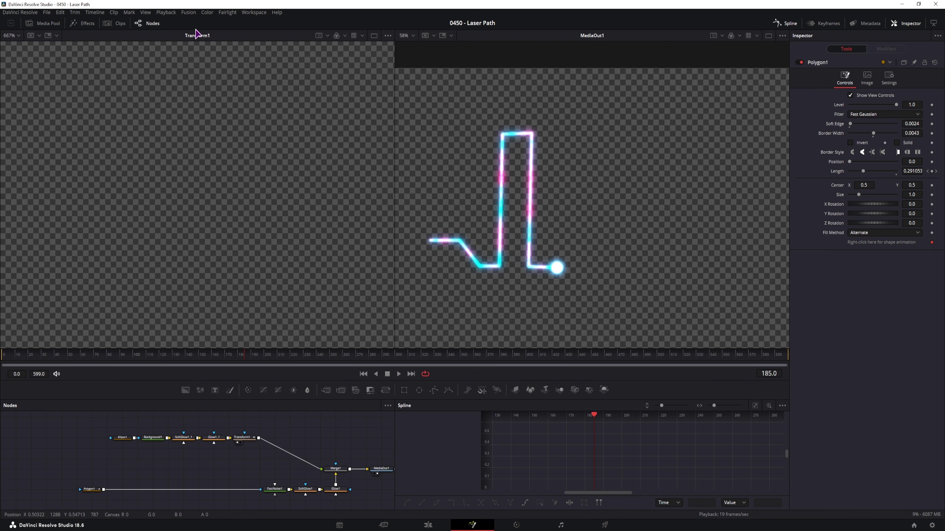
Step: Set the timeline proxy resolution to Half
left_click(167, 14)
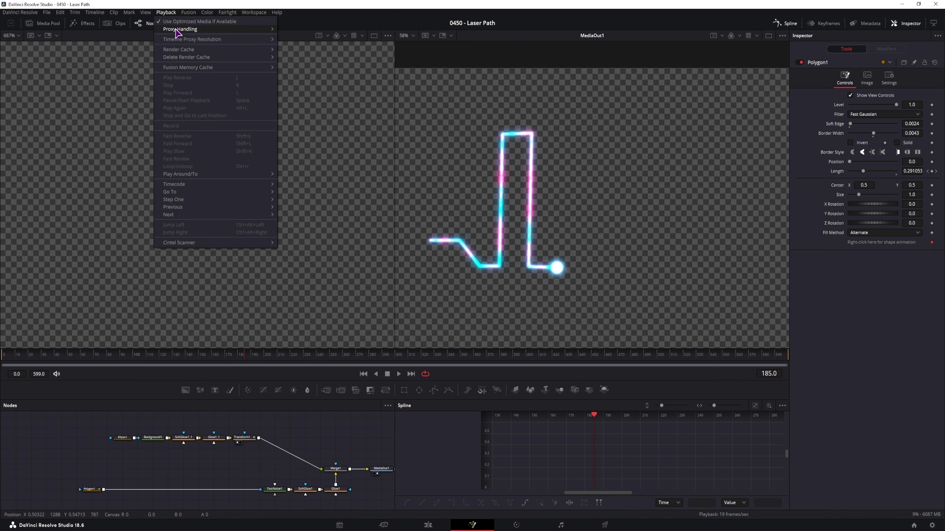
mouse_move(171, 40)
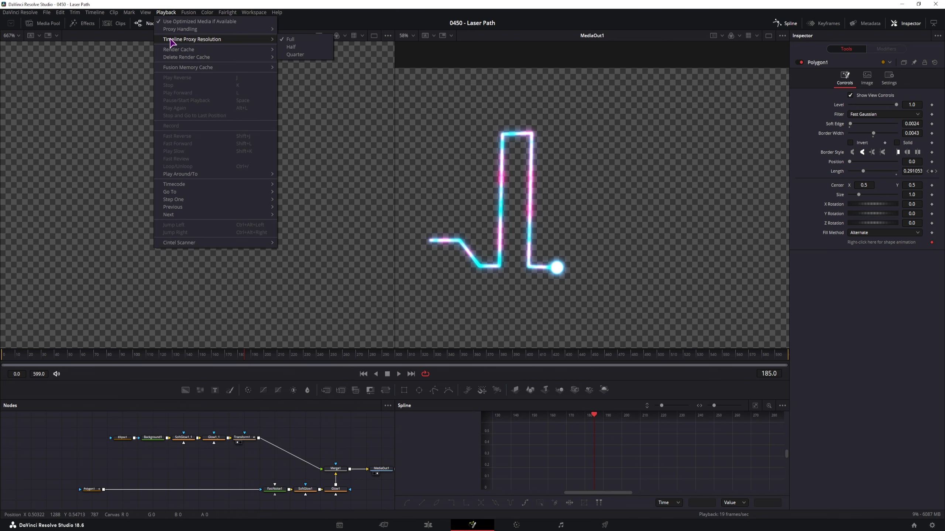
left_click(302, 47)
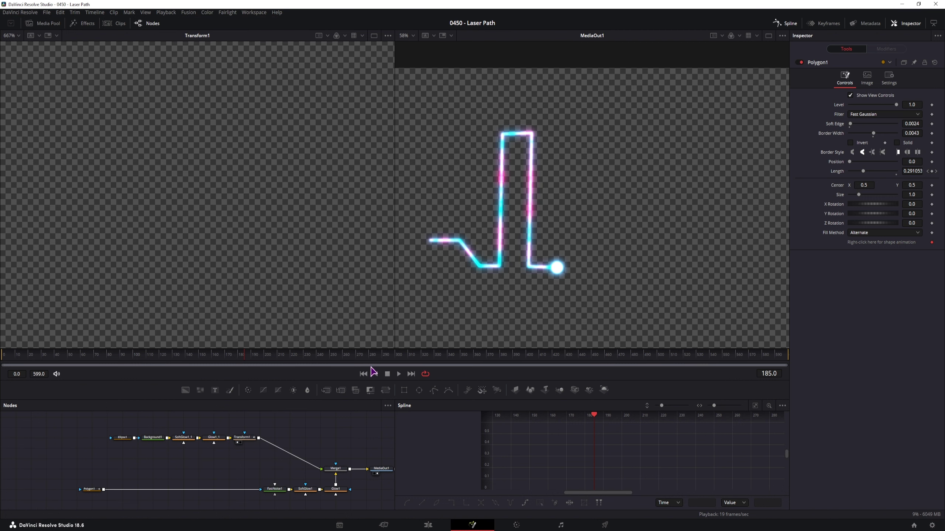
Step: Play the laser animation through to frame 584, stop it, and move the playhead to frame 138
left_click(336, 433)
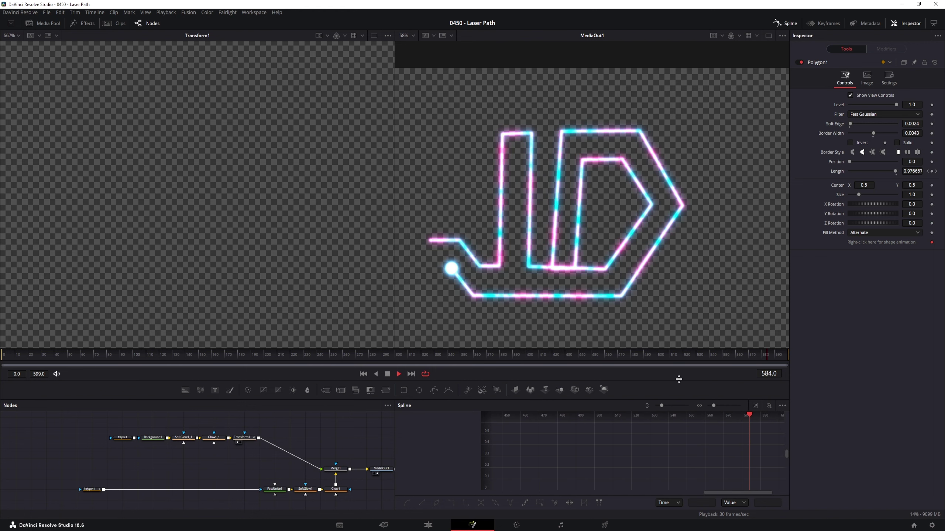
key("space")
left_click_drag(48, 360, 182, 354)
Step: Add an unconnected Transform node and move its center outside the canvas to about X -0.113, Y 0.215
scroll(284, 439, "up", 3)
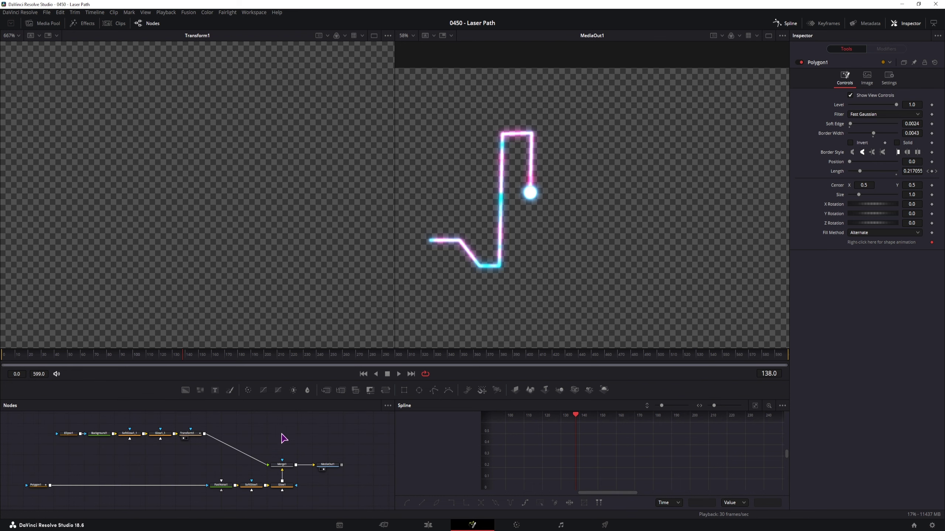
left_click_drag(273, 442, 251, 438)
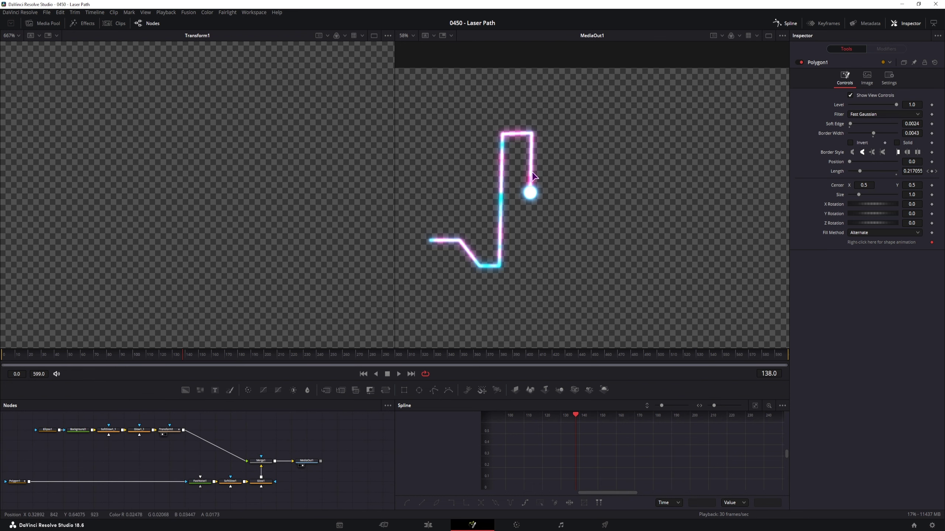
left_click_drag(261, 439, 278, 443)
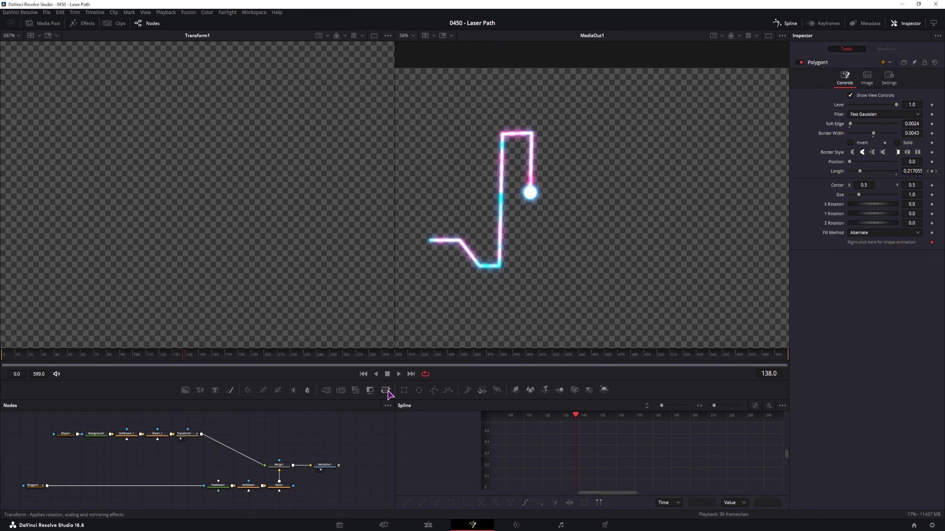
left_click_drag(386, 390, 311, 436)
scroll(555, 283, "down", 2)
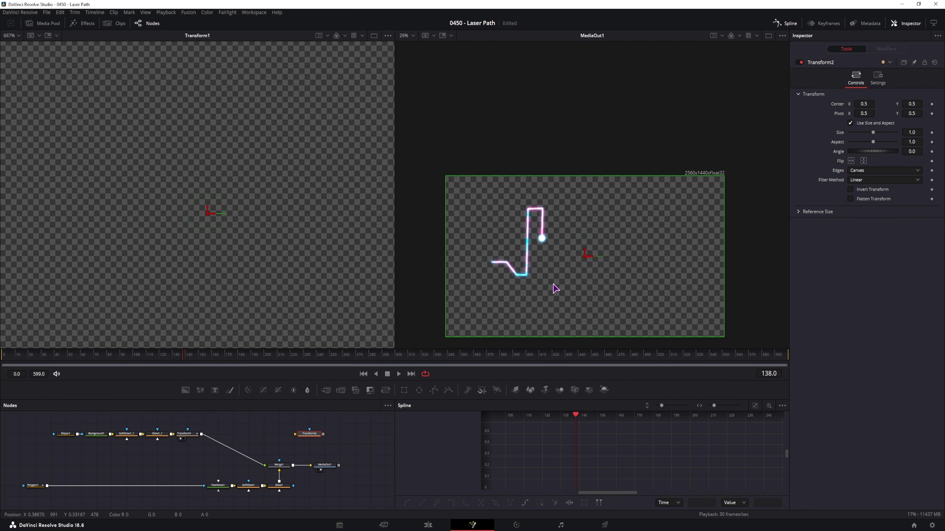
left_click_drag(576, 280, 599, 263)
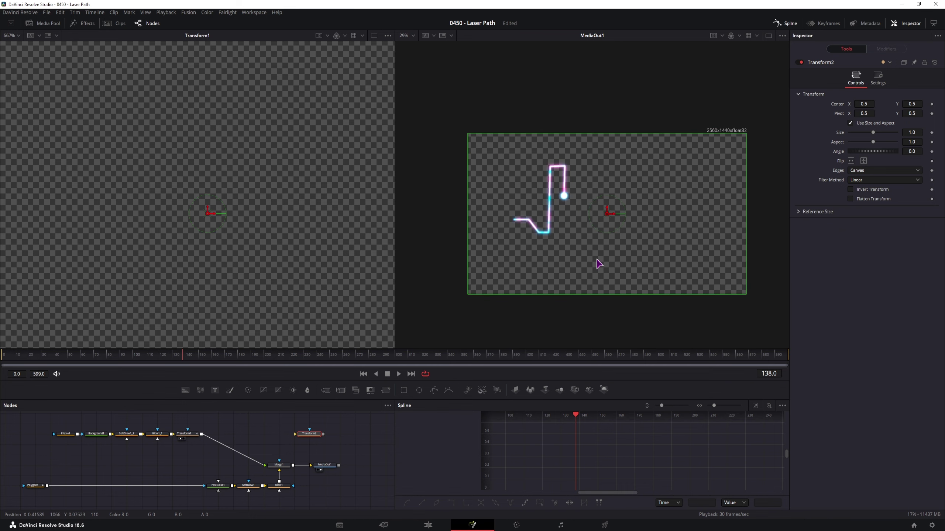
left_click_drag(607, 215, 436, 260)
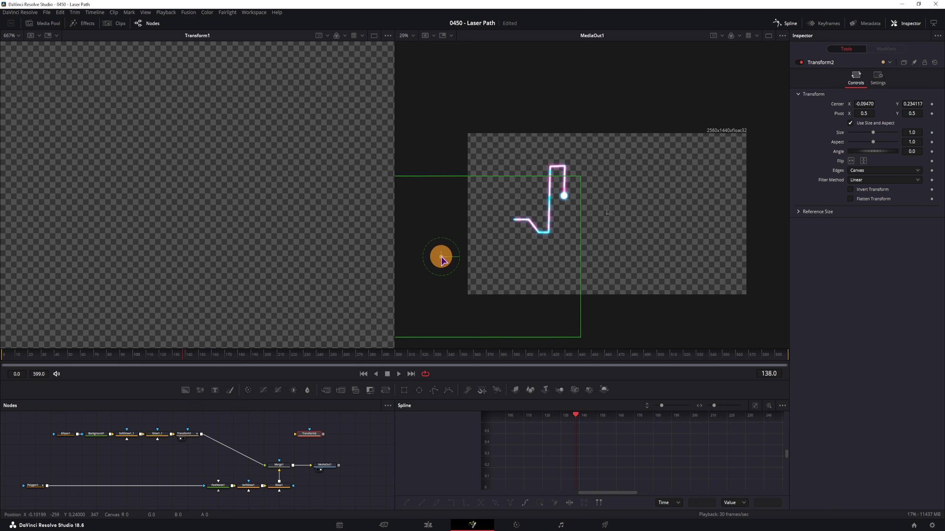
mouse_move(567, 274)
left_mouse_down()
mouse_move(573, 254)
mouse_move(568, 266)
left_mouse_up()
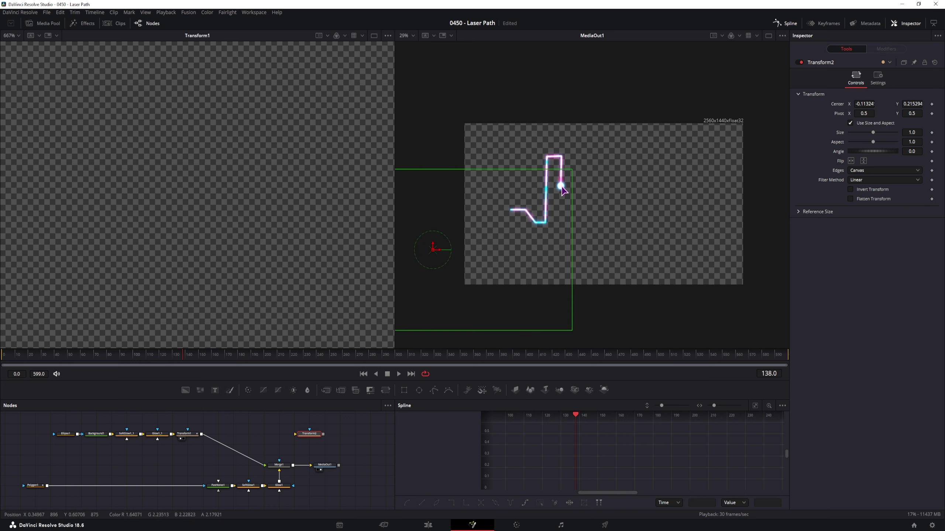
Step: Add a Polygon node near Transform2 and draw a horizontal two-point line below the logo from about X 0.17 to X 0.69, near Y 0.18
scroll(302, 431, "right", 3)
left_click(289, 422)
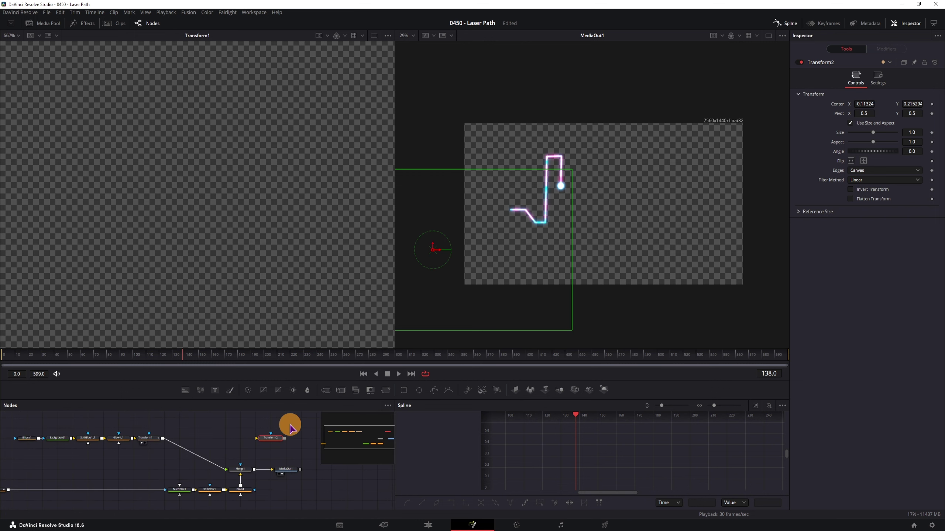
scroll(288, 432, "right", 2)
scroll(283, 438, "left", 2)
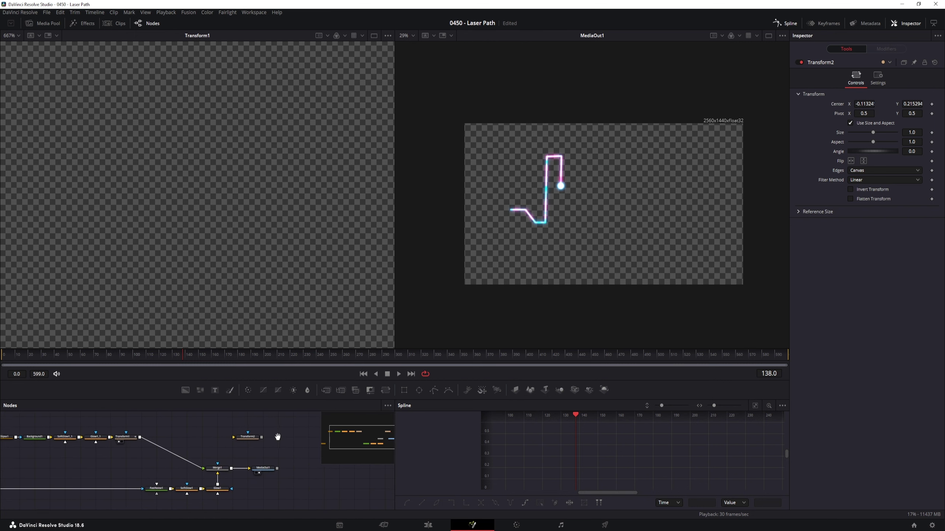
left_click_drag(266, 440, 236, 430)
left_click(434, 391)
left_click_drag(436, 393, 268, 442)
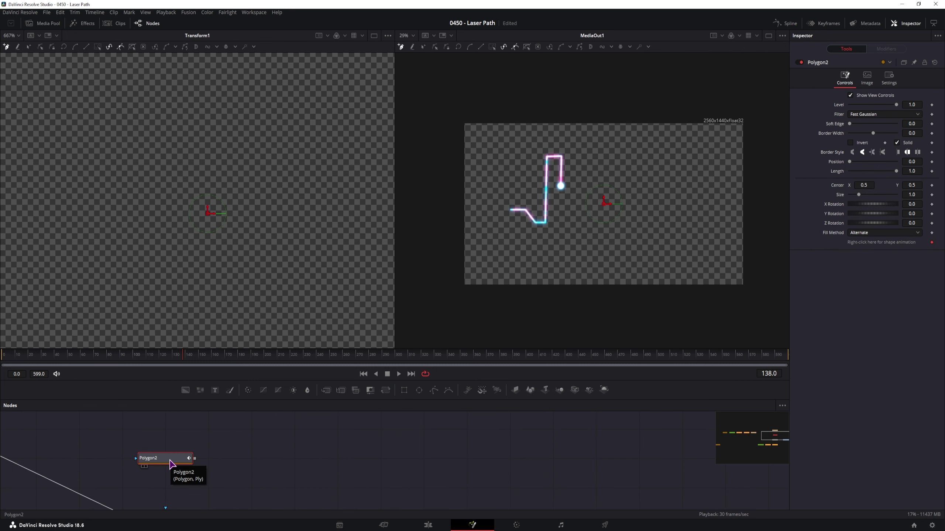
left_click(512, 256)
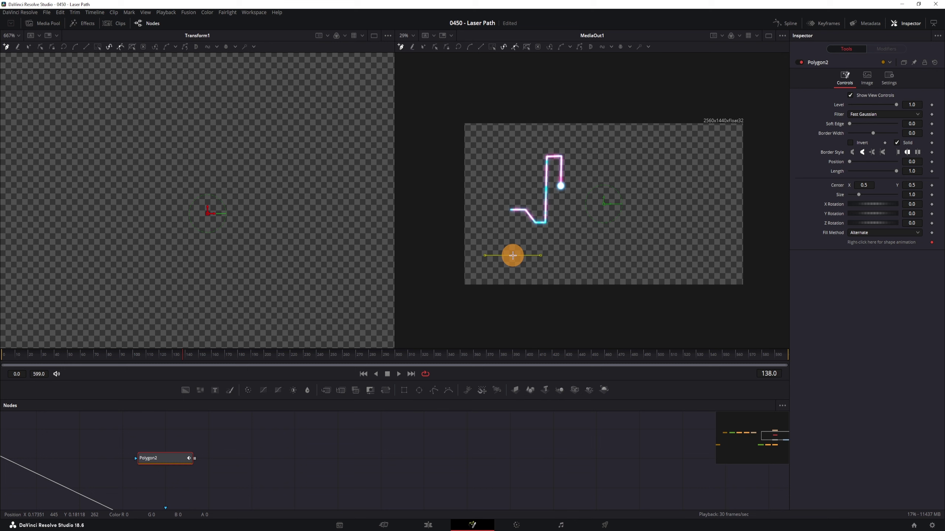
left_click(658, 255)
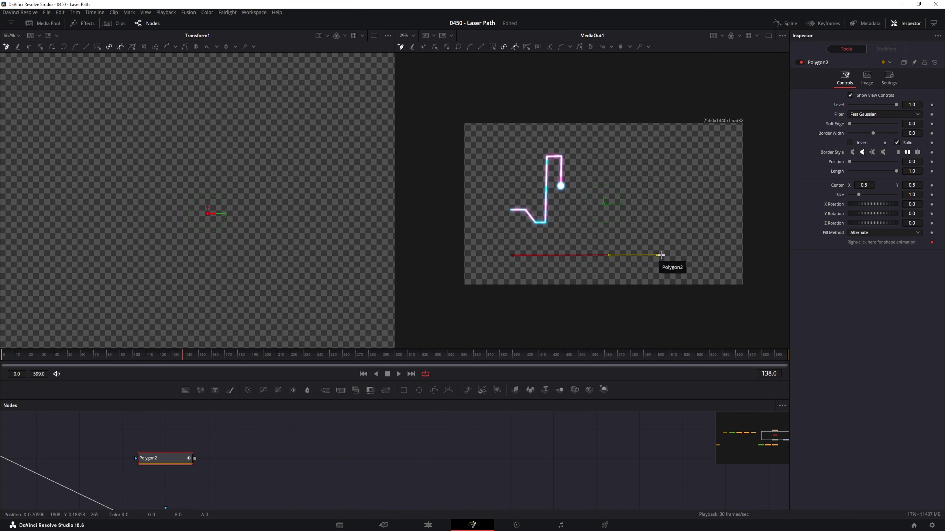
Step: Select both points of Polygon2's line and publish them
left_click(491, 48)
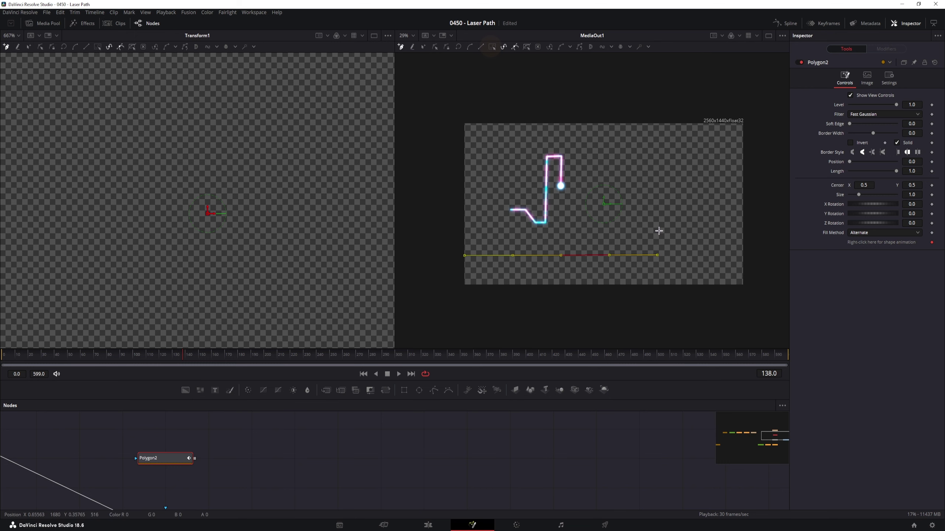
right_click(627, 234)
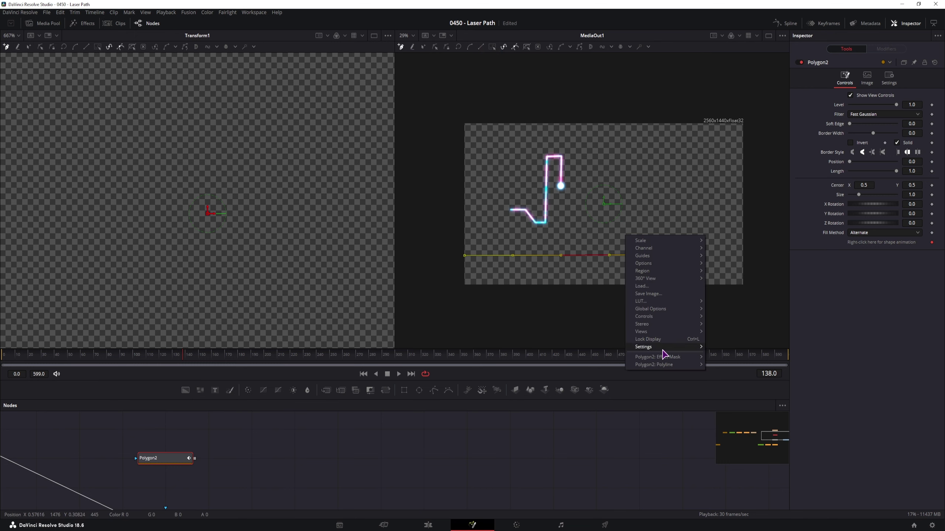
mouse_move(644, 369)
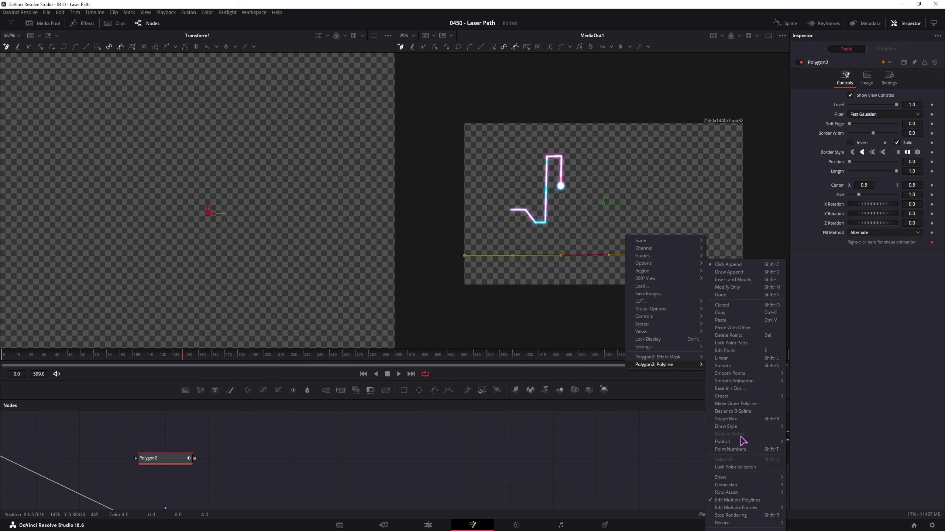
mouse_move(743, 442)
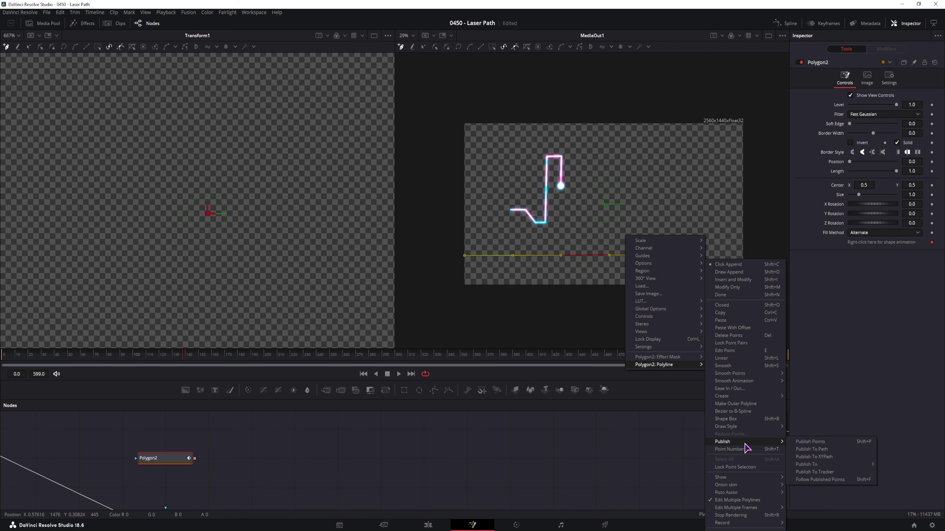
left_click(814, 442)
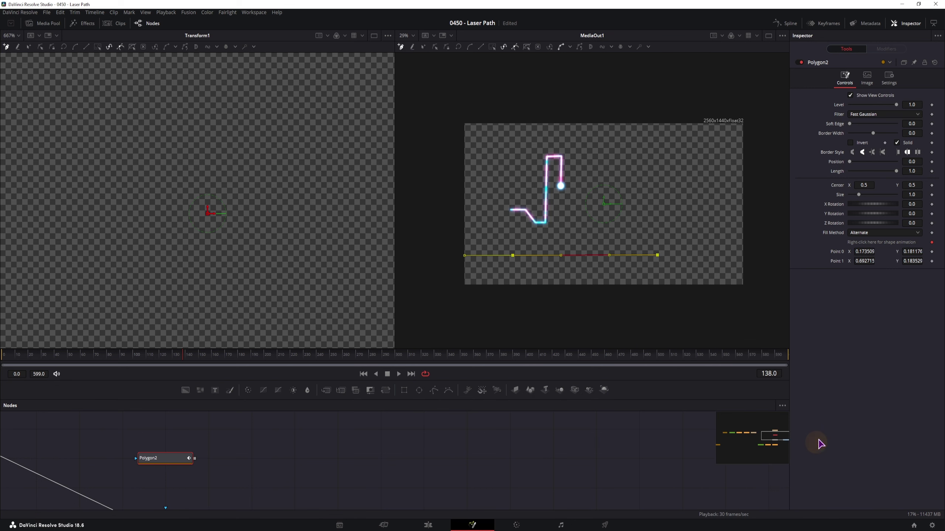
Step: Connect Polygon2's Point 0 to Path1's Position and scrub to frame 147 to check that it follows the laser dot
right_click(837, 257)
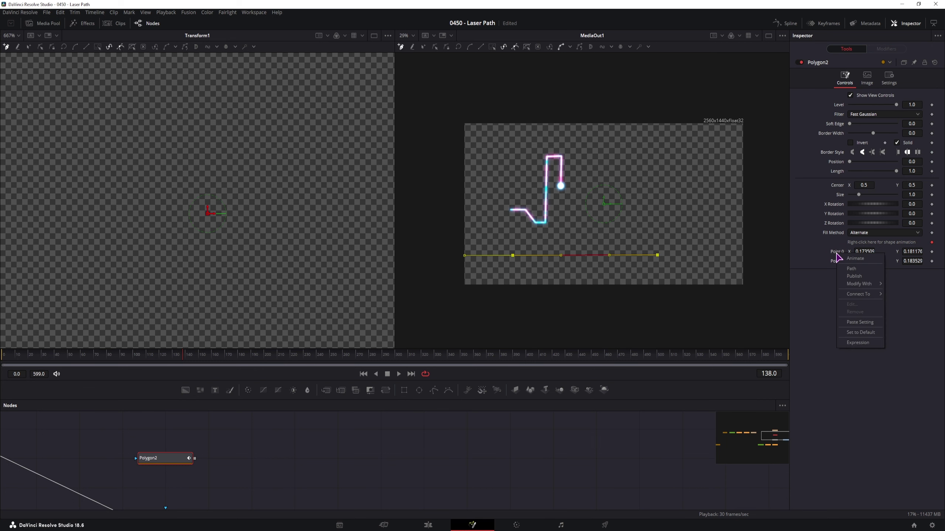
mouse_move(855, 295)
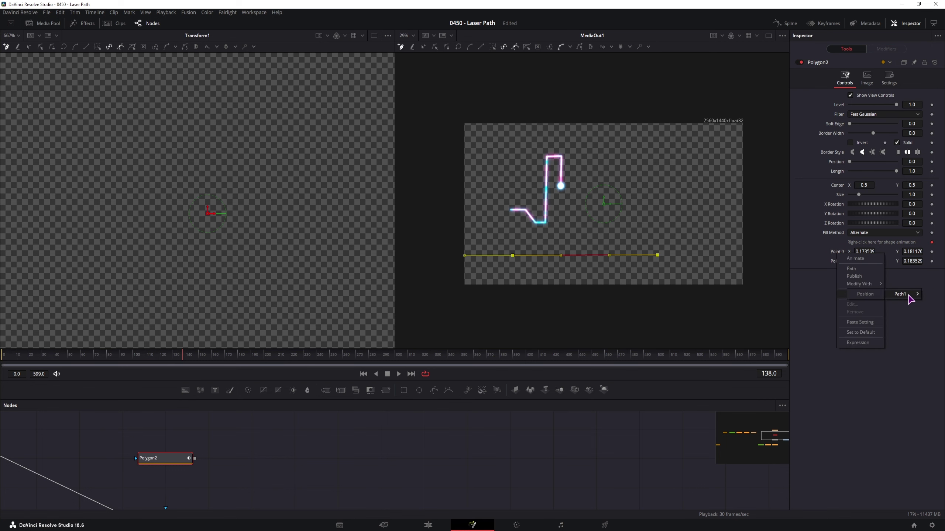
mouse_move(904, 296)
left_click(873, 296)
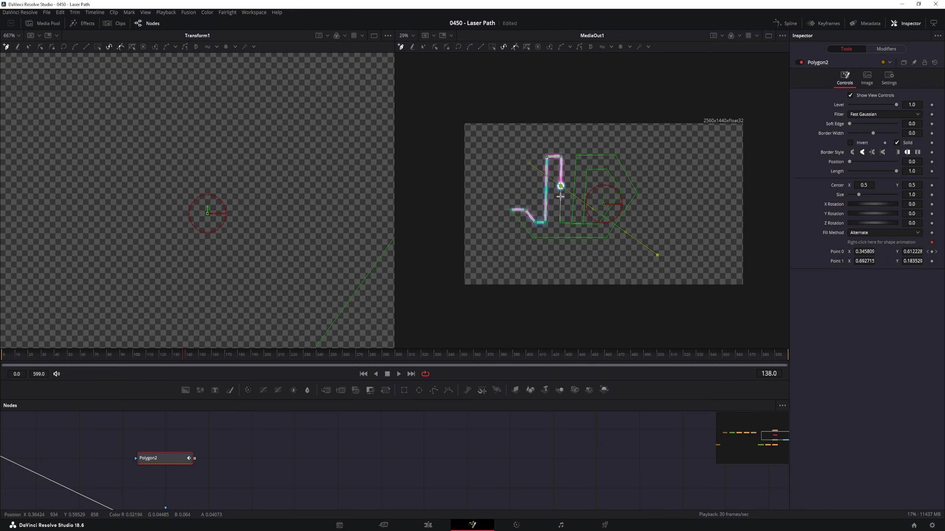
mouse_move(177, 356)
left_mouse_down()
mouse_move(32, 362)
mouse_move(234, 363)
mouse_move(194, 362)
left_mouse_up()
Step: Arrange Polygon2 below Transform2 in the node graph and publish Transform2's Center
left_click_drag(125, 445, 266, 480)
left_click_drag(291, 428, 302, 457)
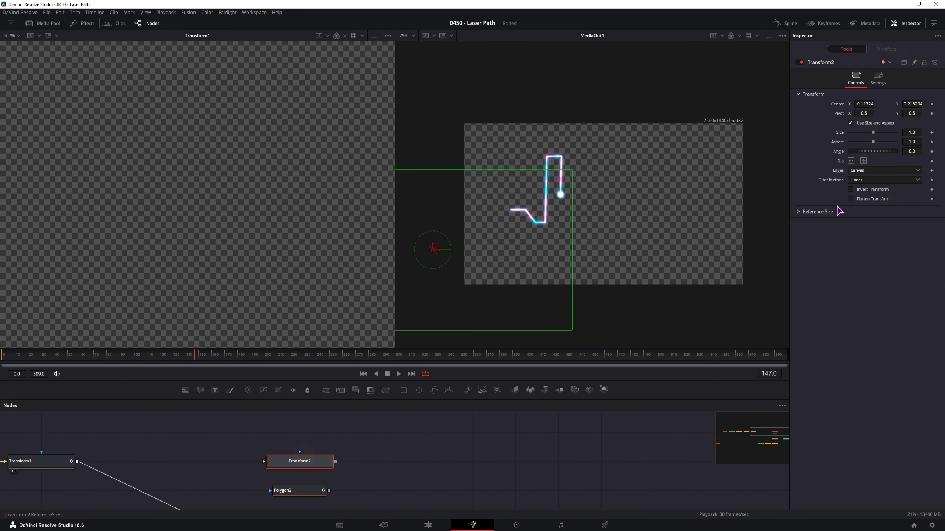
right_click(839, 107)
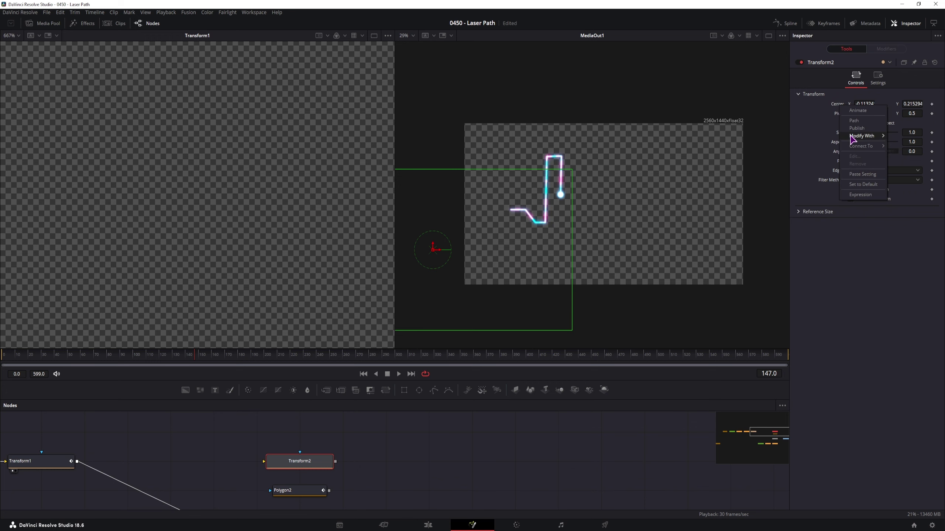
left_click(864, 128)
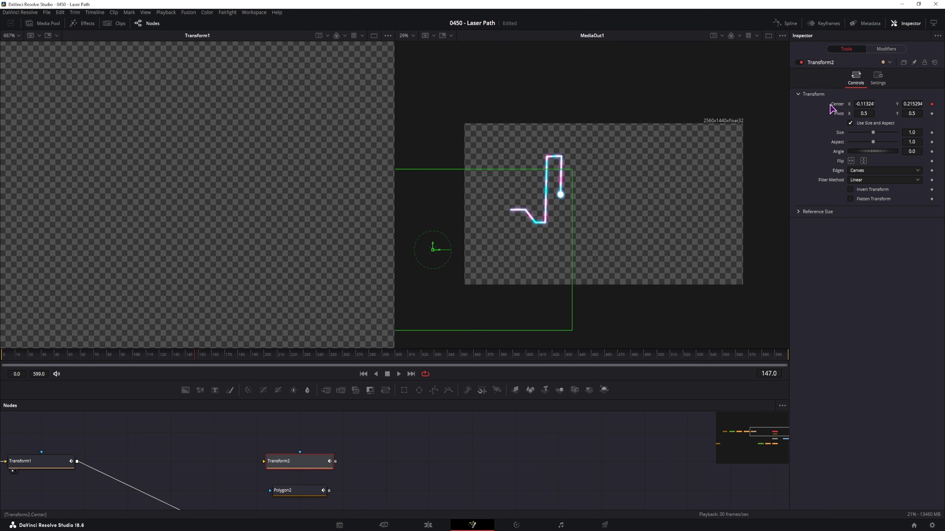
Step: Connect Polygon2's Point 1 to Transform2's Center
left_click(300, 491)
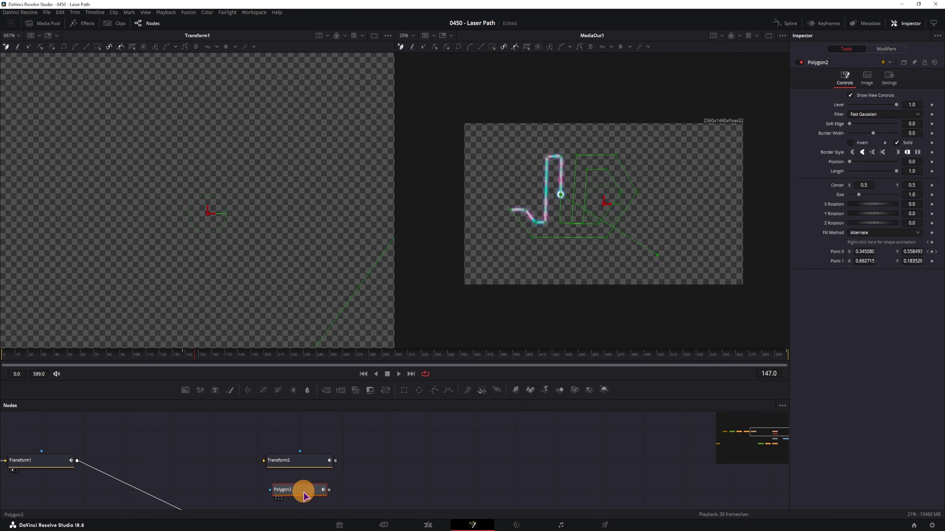
right_click(837, 262)
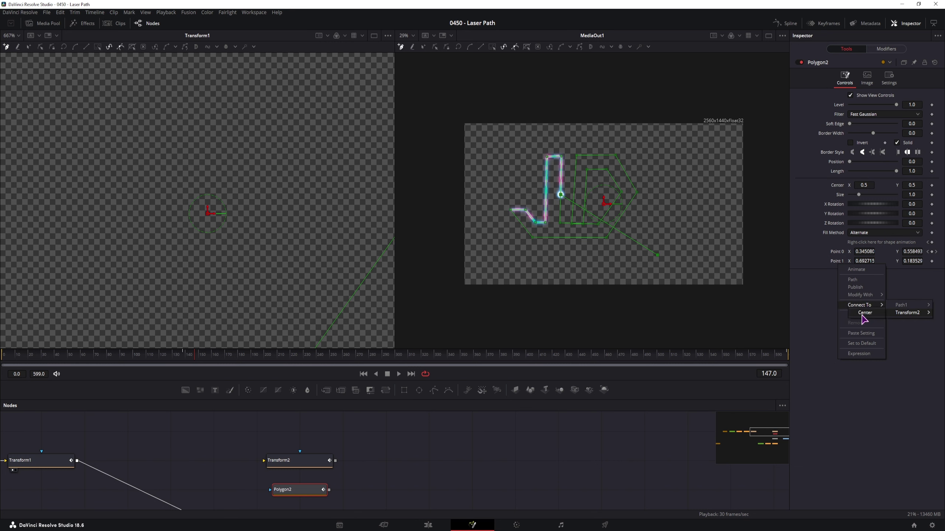
left_click(862, 315)
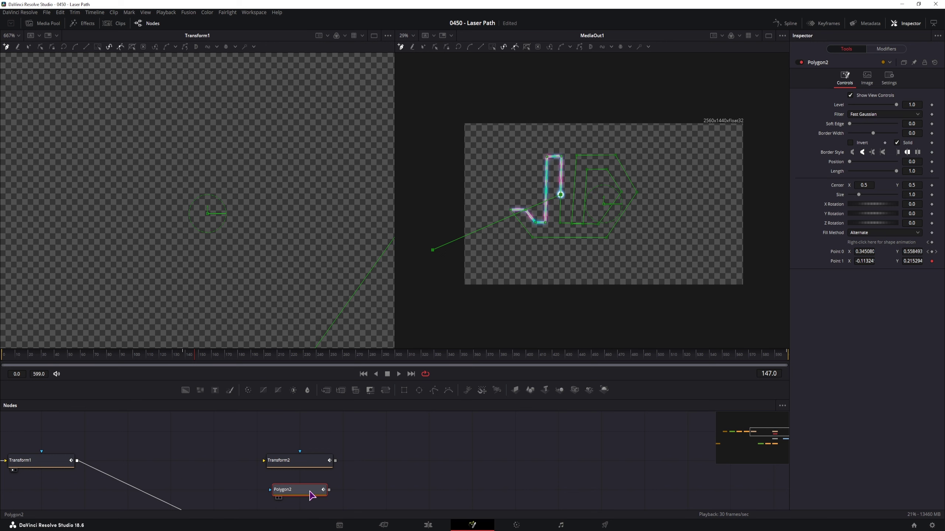
Step: Turn off Solid on Polygon2 and set its Border Width to 0.0022
left_click(896, 143)
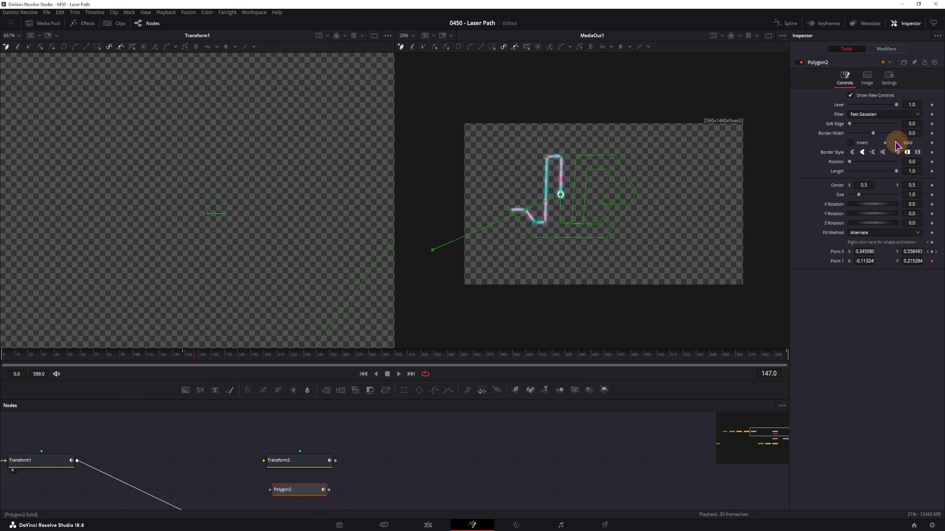
left_click(913, 133)
type("0.0037")
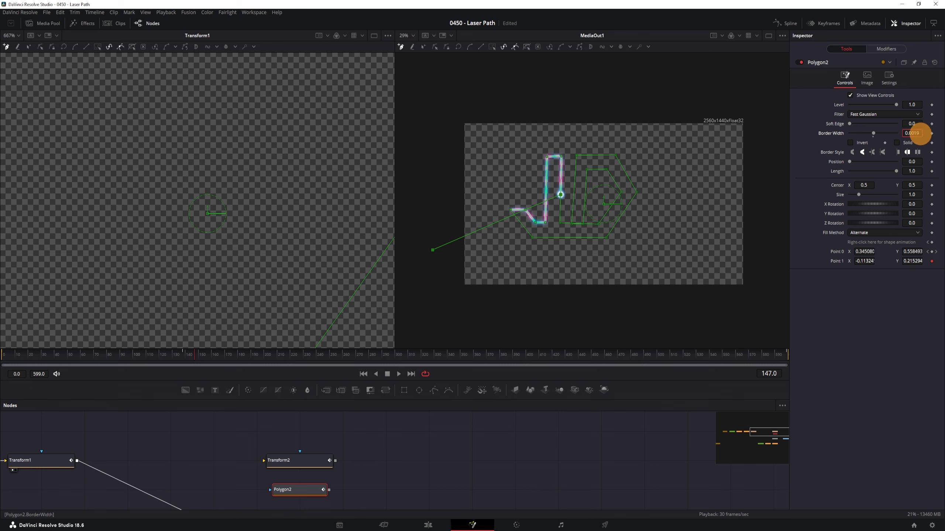
type("0.0022")
key("Return")
Step: Display Polygon2 in the viewer that shows Transform1 and examine the beam line from the path point to the off-canvas point
left_click(293, 491)
key("1")
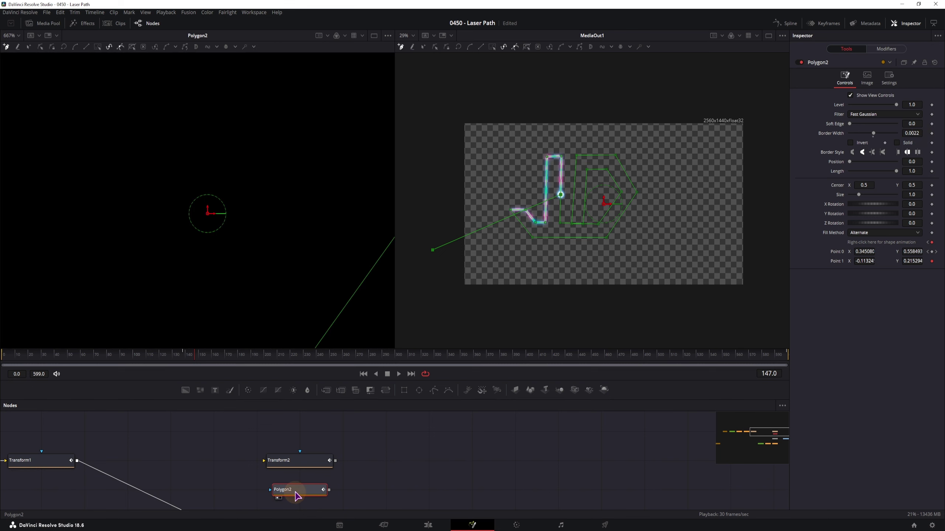
scroll(359, 303, "down", 10)
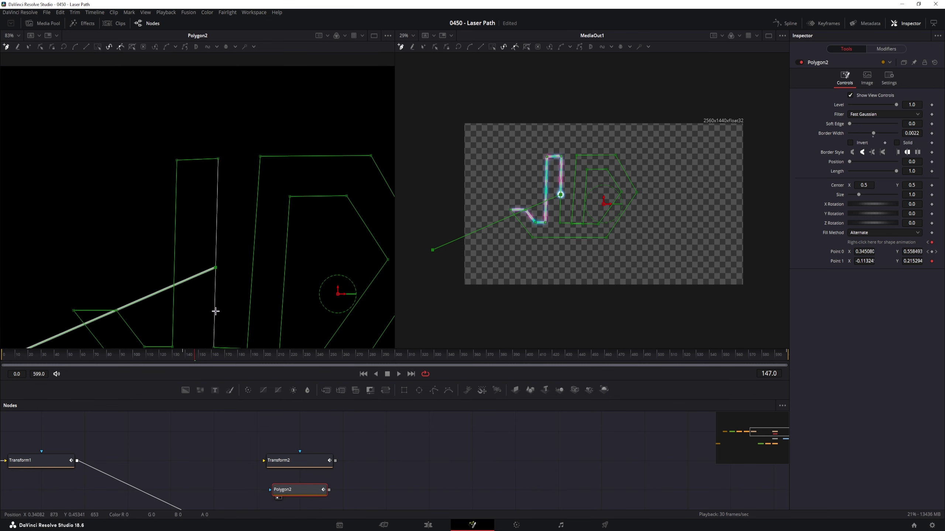
scroll(264, 299, "down", 2)
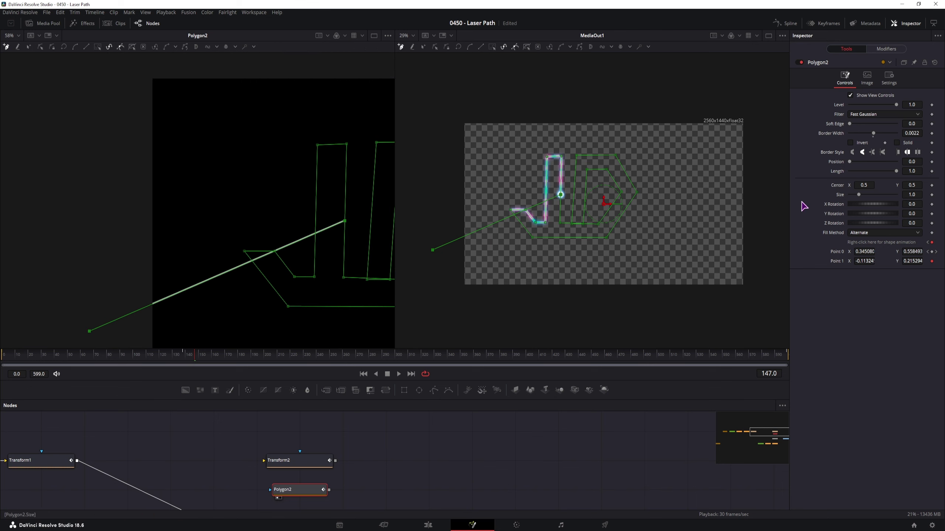
Step: Raise Polygon2's Border Width to 0.0038
left_click(625, 444)
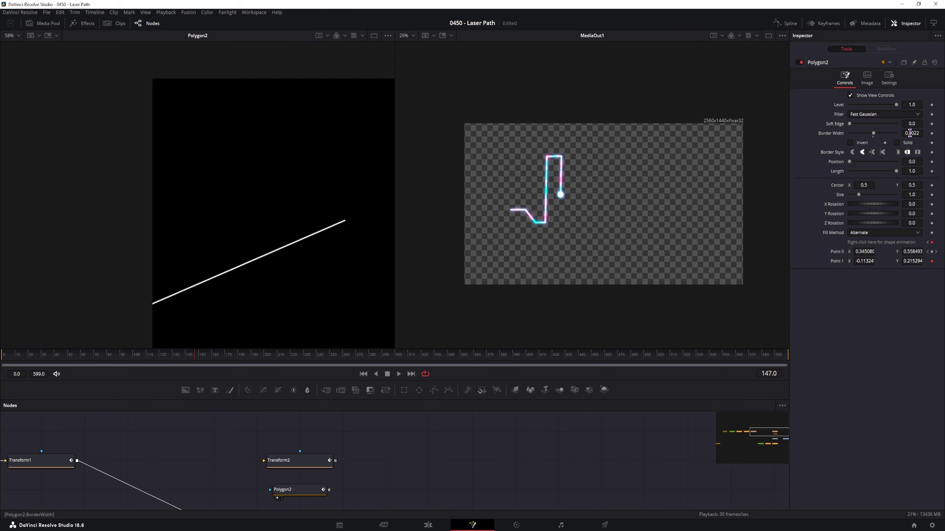
mouse_move(910, 133)
left_mouse_down()
mouse_move(927, 133)
mouse_move(915, 135)
left_mouse_up()
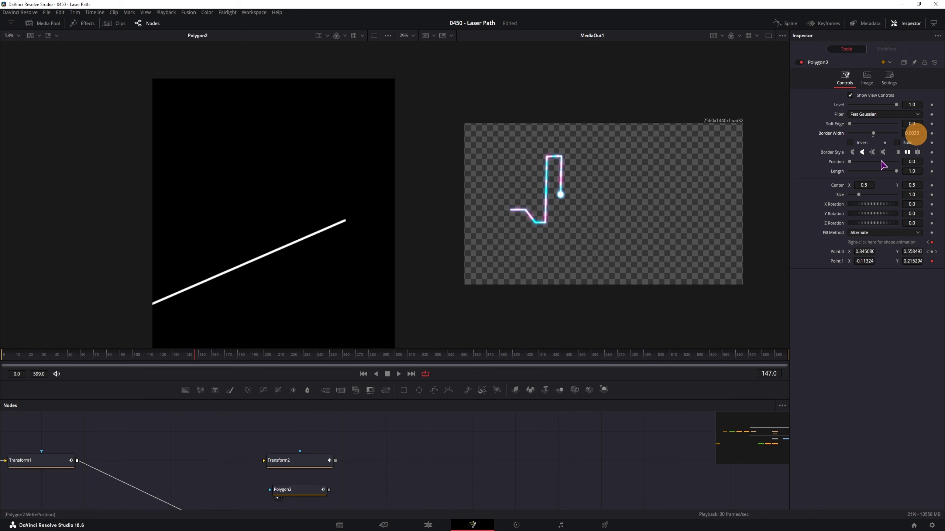
Step: Duplicate Background1, SoftGlow1_1, Glow1_1 and Transform1 as a second chain and connect Polygon2 to the copied Background
scroll(428, 465, "down", 2)
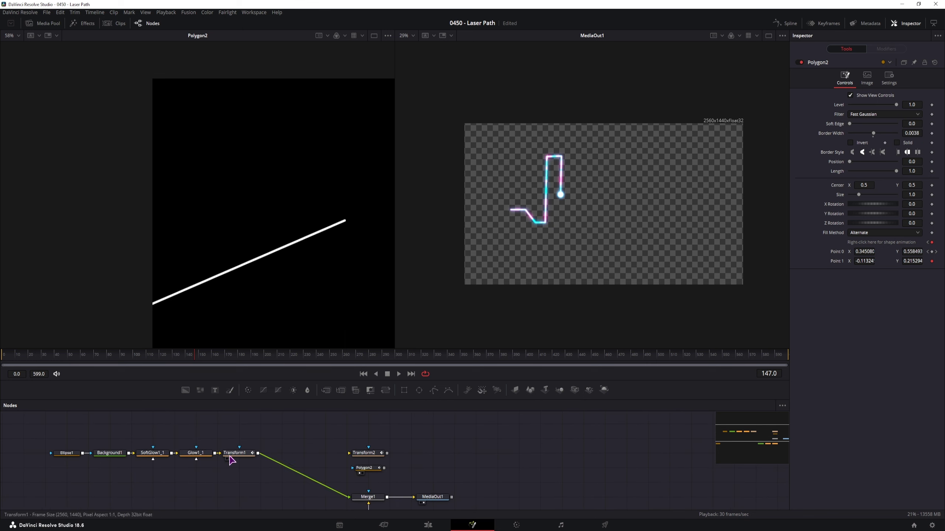
left_click_drag(263, 475, 105, 438)
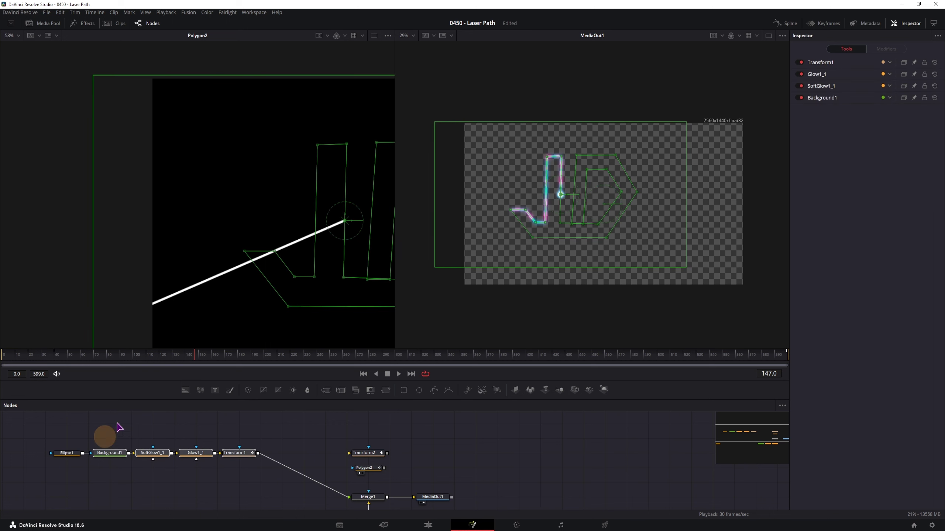
key("ctrl+c")
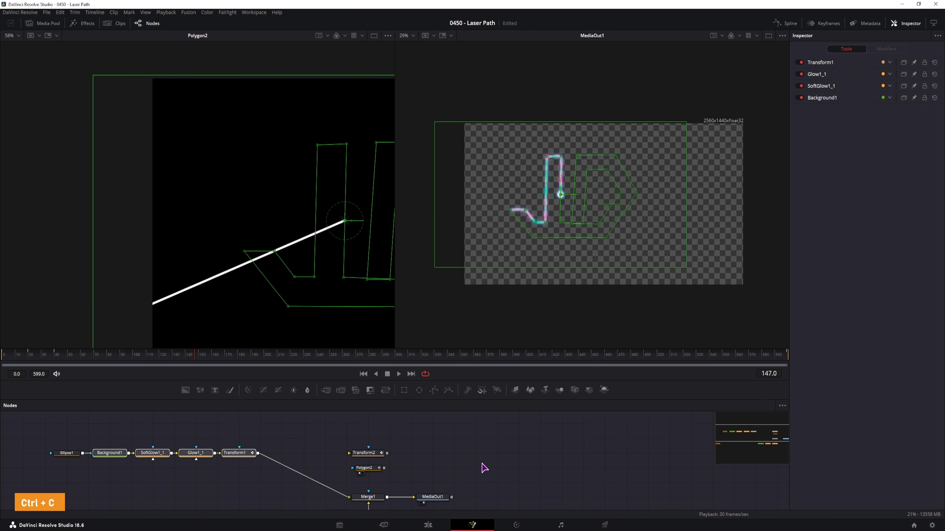
left_click(438, 462)
key("ctrl+v")
left_click_drag(438, 461, 541, 471)
left_click_drag(384, 468, 404, 471)
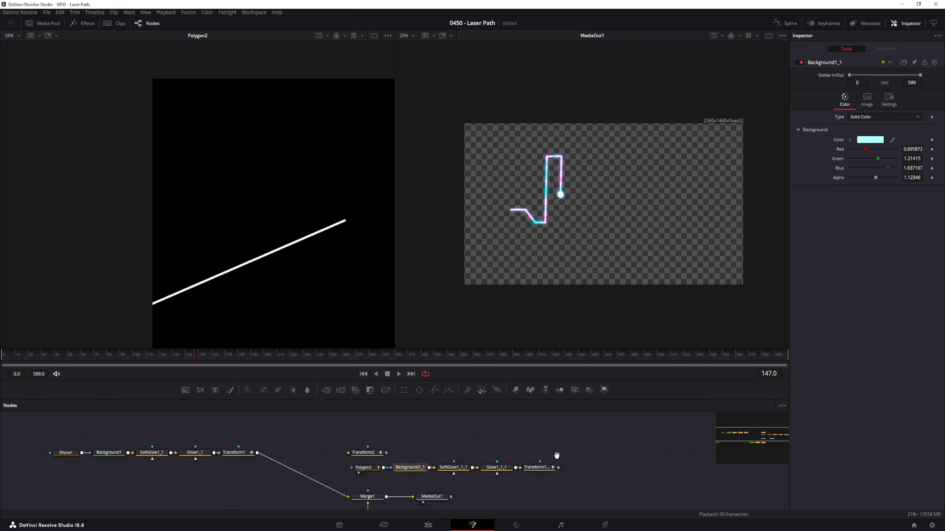
Step: Change Background1_1 to a Gradient, sampling the start color from the glowing dot and the end color from the pink part of the outline
scroll(557, 454, "right", 2)
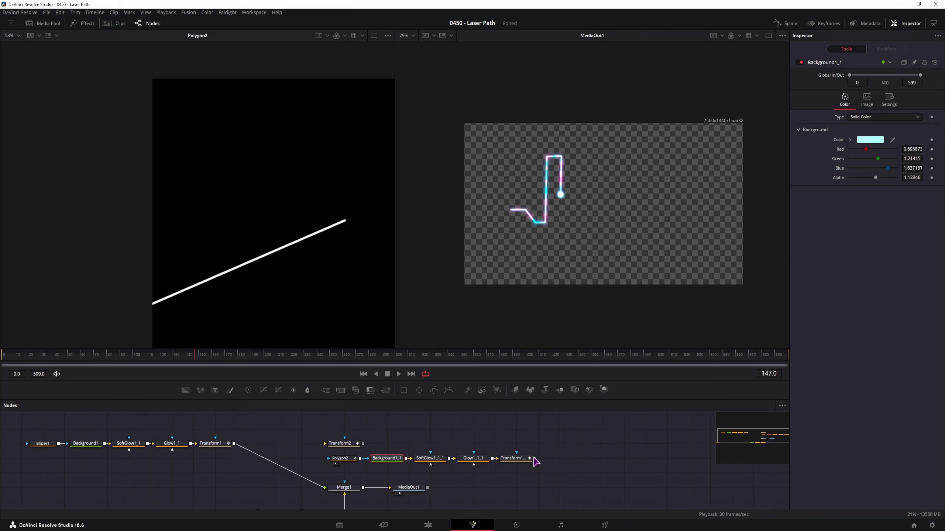
left_click(882, 117)
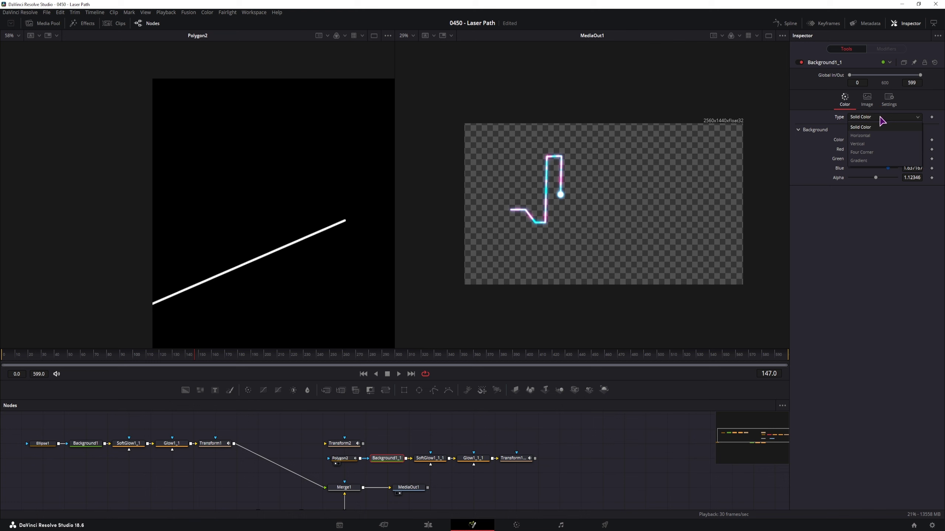
left_click(868, 160)
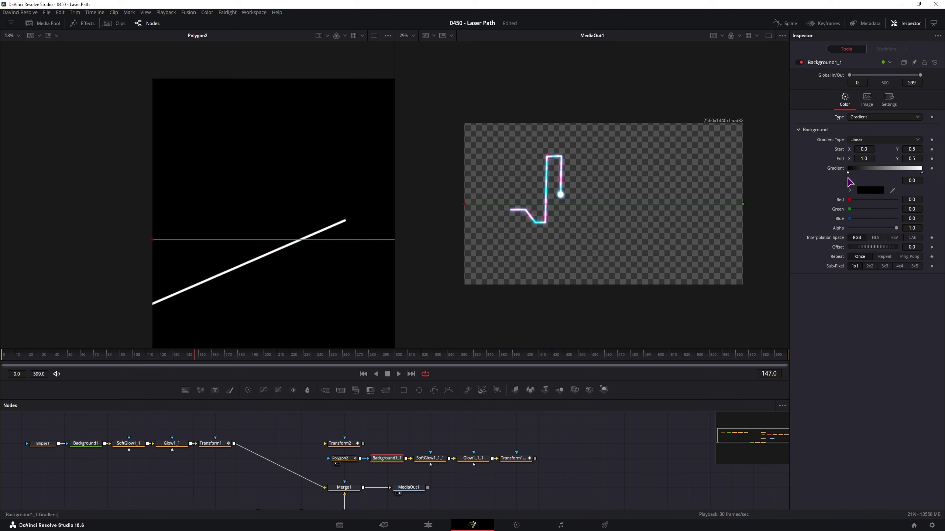
left_click(849, 174)
left_click_drag(896, 193, 562, 193)
left_click(922, 173)
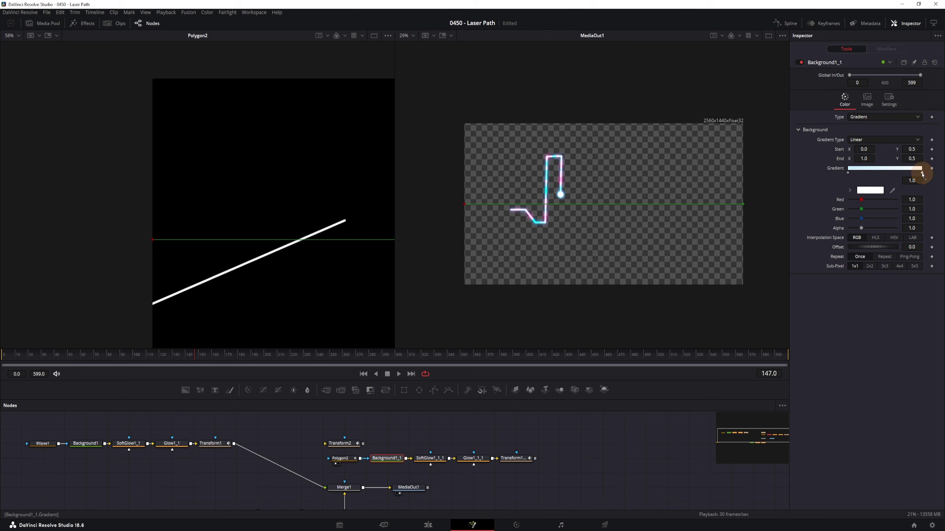
left_click_drag(893, 193, 559, 189)
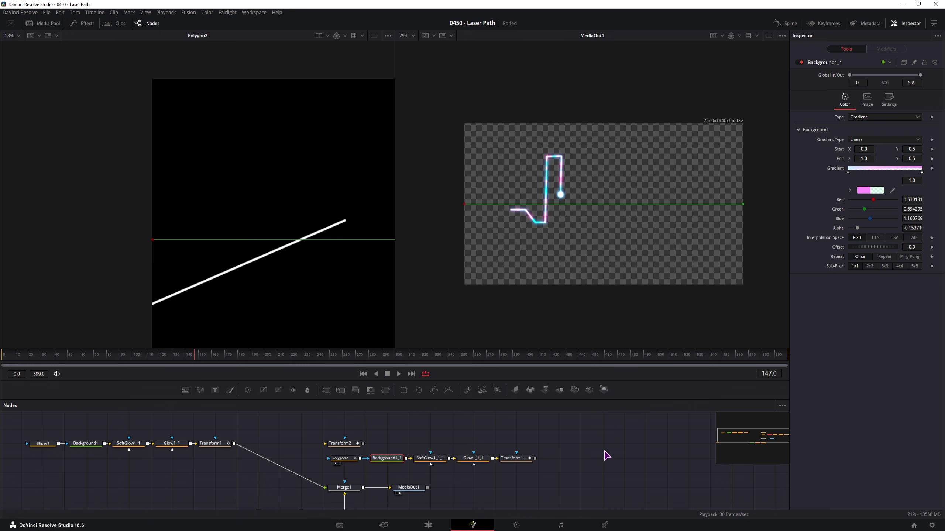
Step: Display Glow1_1_1 in the viewer that shows Polygon2 and examine the beam's gradient and glow
left_click(419, 464)
left_click(433, 461)
left_click(462, 463)
left_click(473, 458)
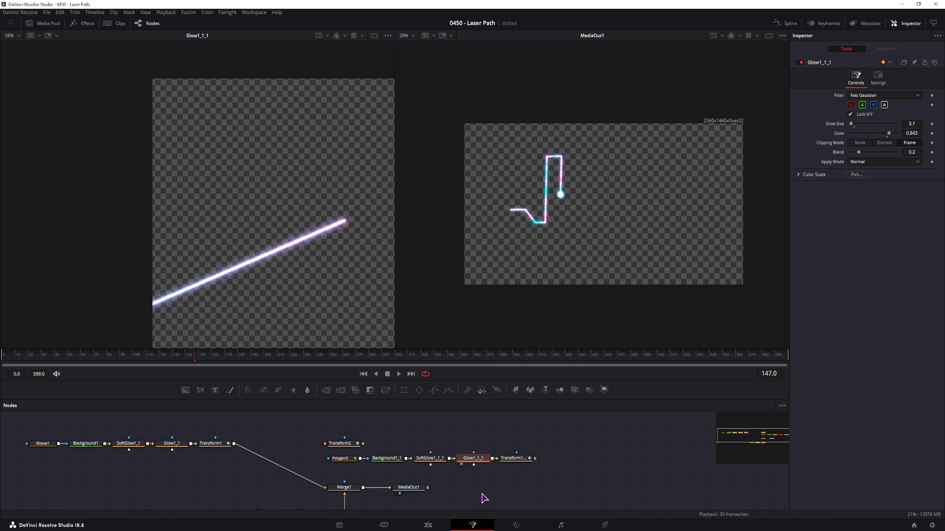
Step: Merge the beam chain over Transform1's output and place the new Merge2 between Transform1 and Merge1
scroll(483, 499, "down", 2)
left_click_drag(411, 469, 523, 478)
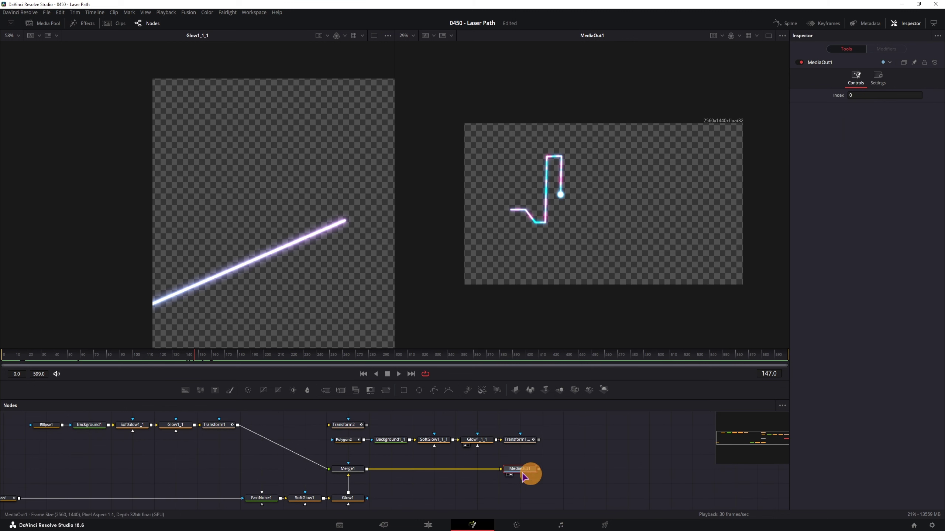
left_click_drag(538, 440, 239, 429)
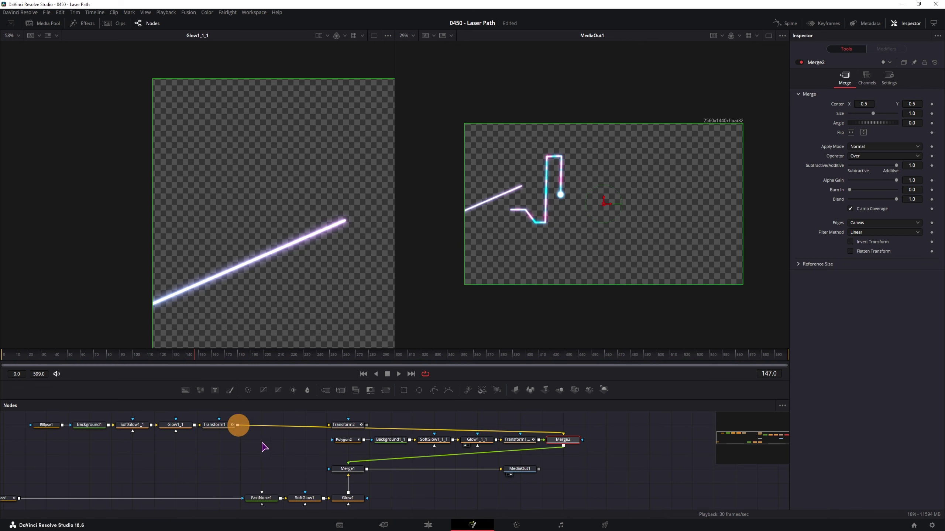
left_click_drag(337, 466, 283, 475)
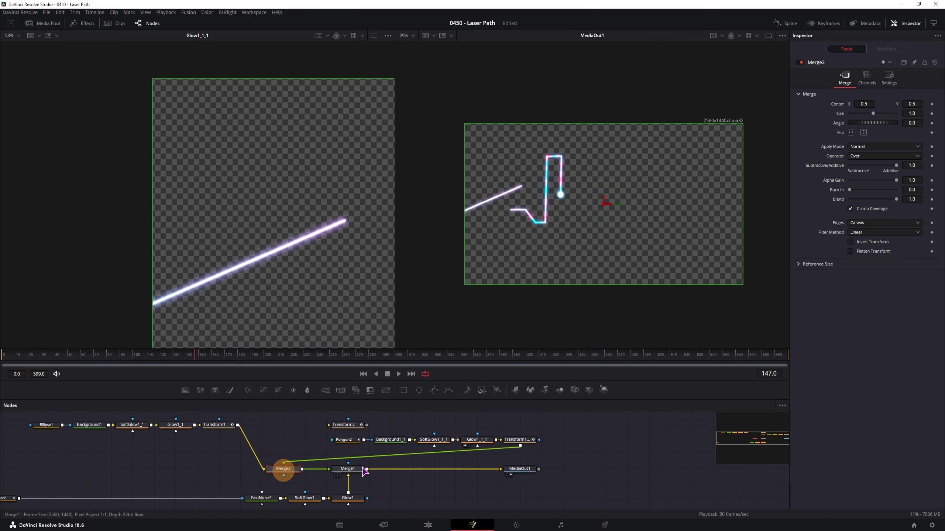
left_click(348, 469)
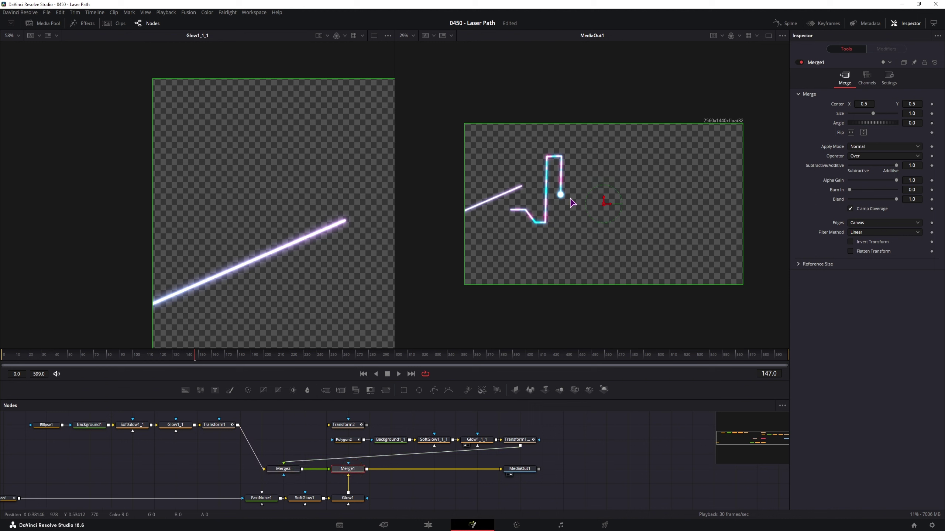
Step: Extract Transform1_1 from the beam chain so Glow1_1_1 feeds Merge2 directly, and delete the detached node
left_click_drag(7, 360, 246, 364)
left_click(520, 440)
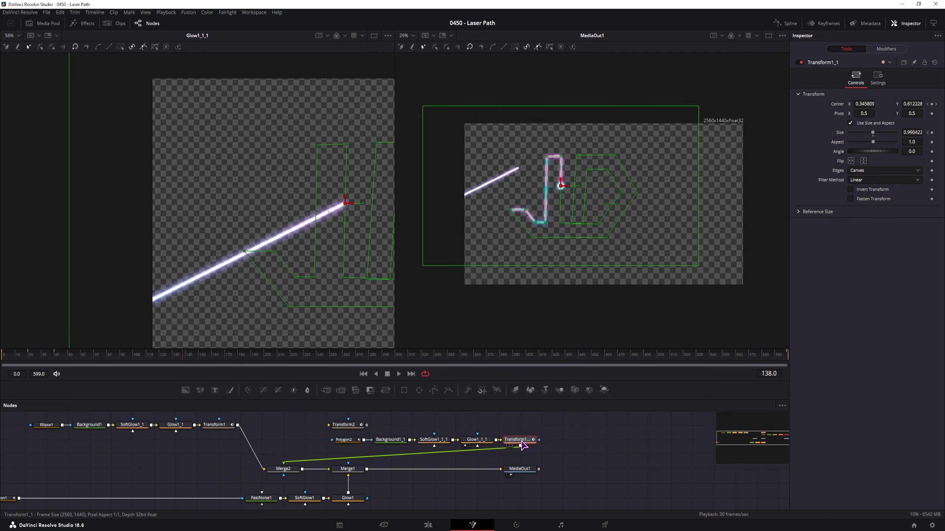
left_click_drag(517, 444, 625, 428)
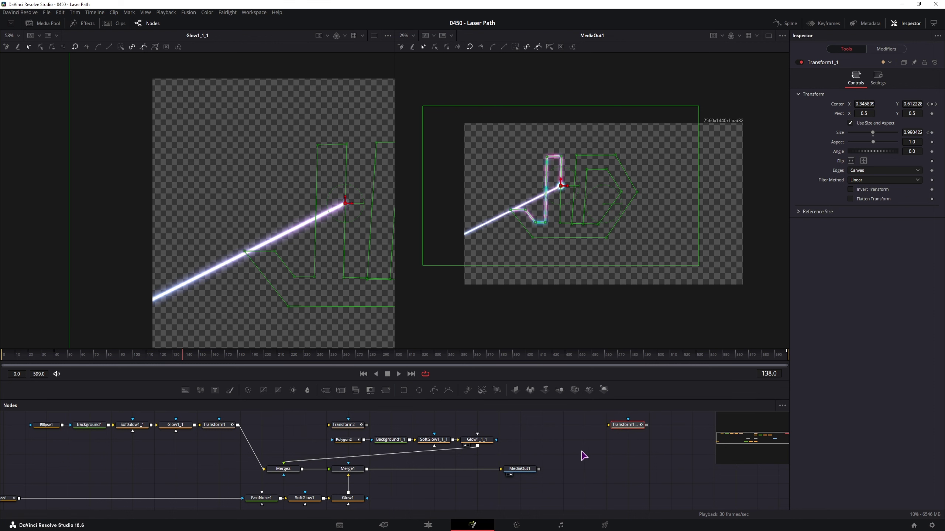
left_click(625, 426)
key("Delete")
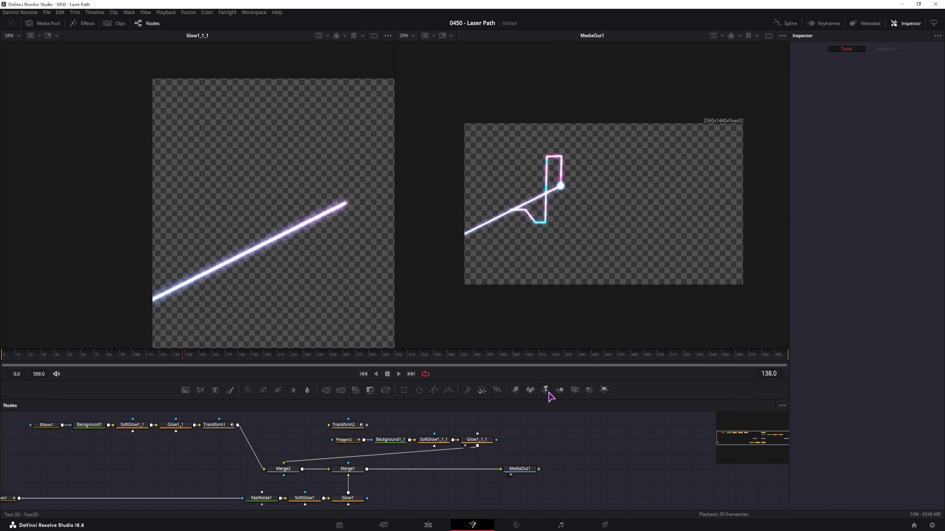
Step: Scrub through the animation and examine closely how the beam's end follows the dot along the outline
left_click_drag(33, 358, 74, 353)
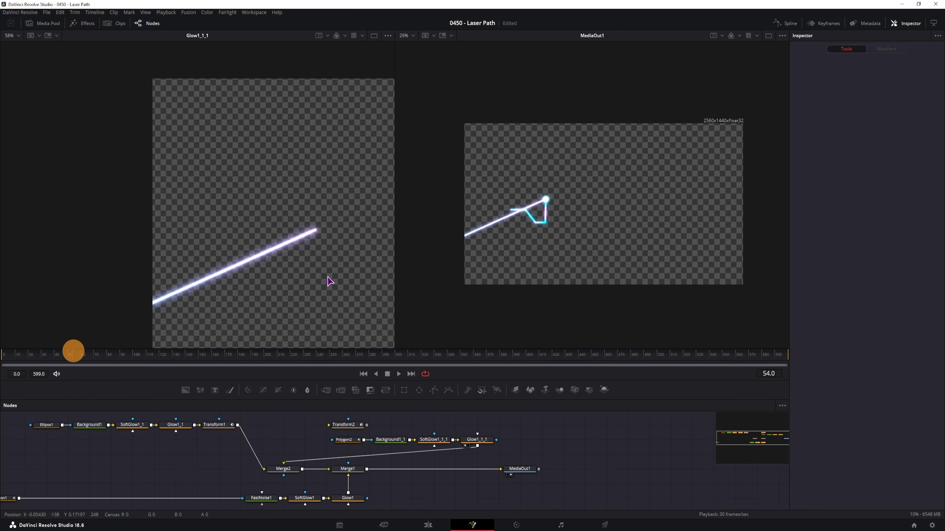
scroll(554, 207, "up", 5)
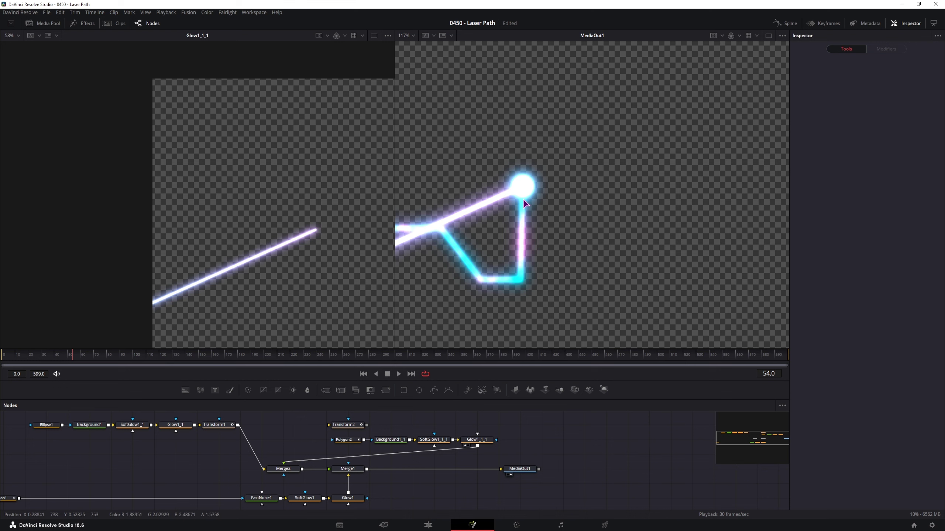
scroll(523, 199, "down", 5)
mouse_move(74, 354)
left_mouse_down()
mouse_move(193, 345)
mouse_move(144, 357)
mouse_move(307, 368)
mouse_move(738, 368)
left_mouse_up()
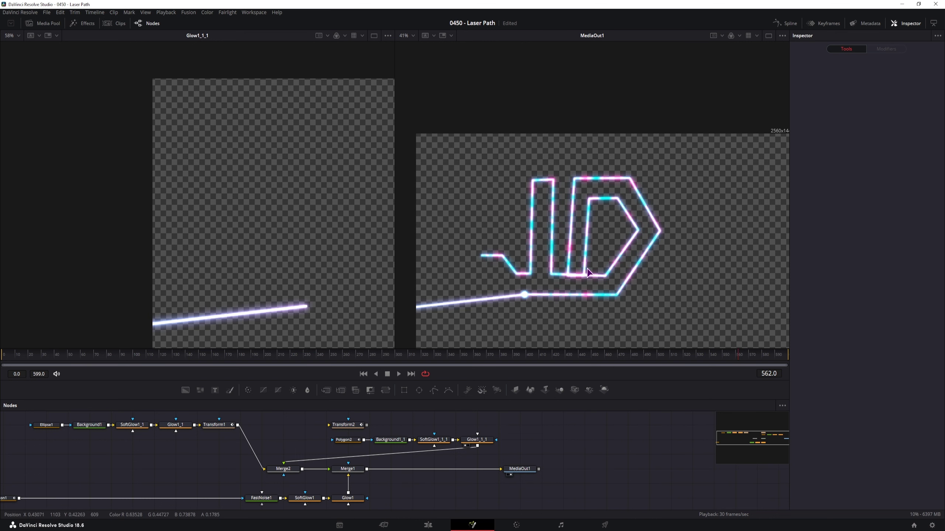
Step: Select Polygon1 and examine its points where the logo's lines meet at the base of the D
left_click_drag(204, 460, 274, 445)
left_click(70, 484)
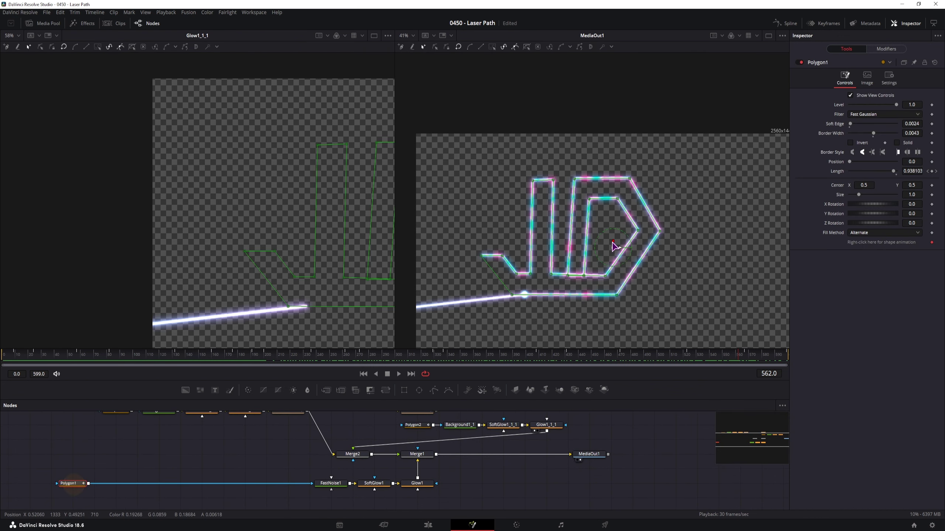
scroll(597, 274, "up", 10)
left_click(480, 266)
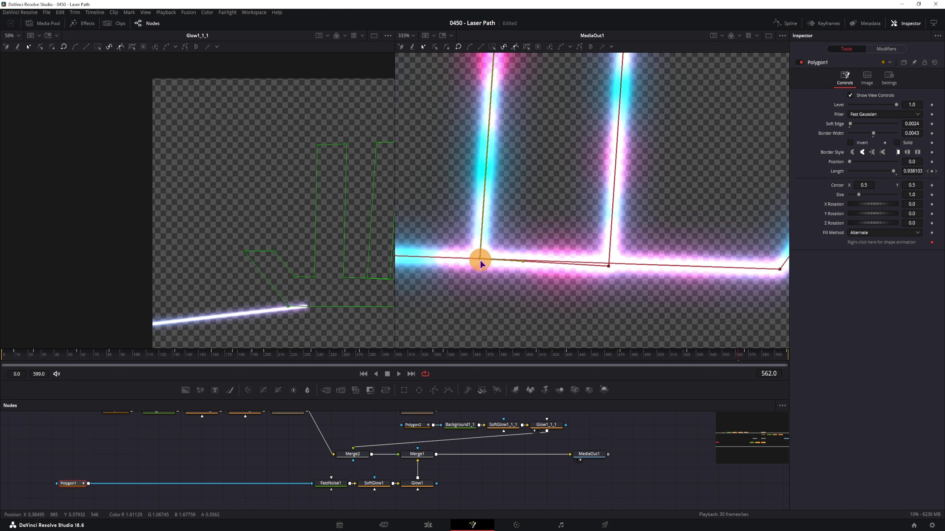
scroll(618, 273, "down", 8)
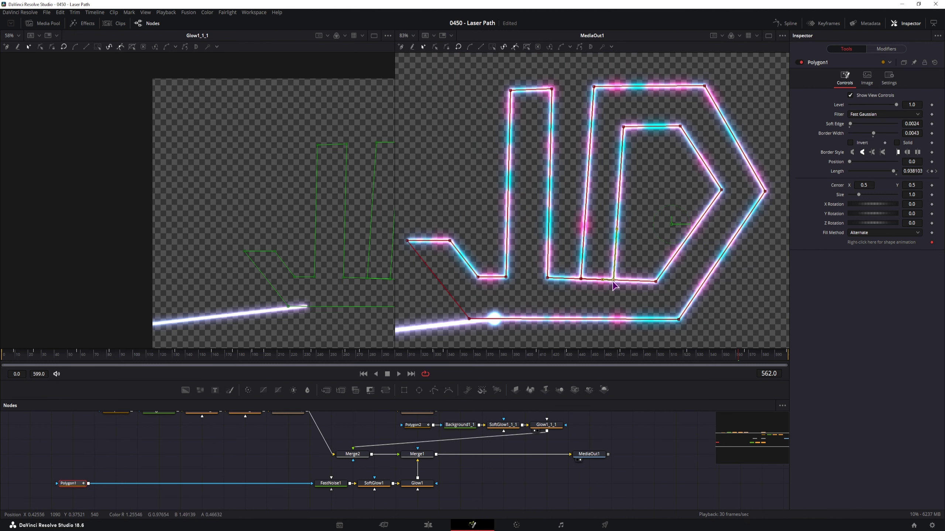
scroll(672, 312, "right", 2)
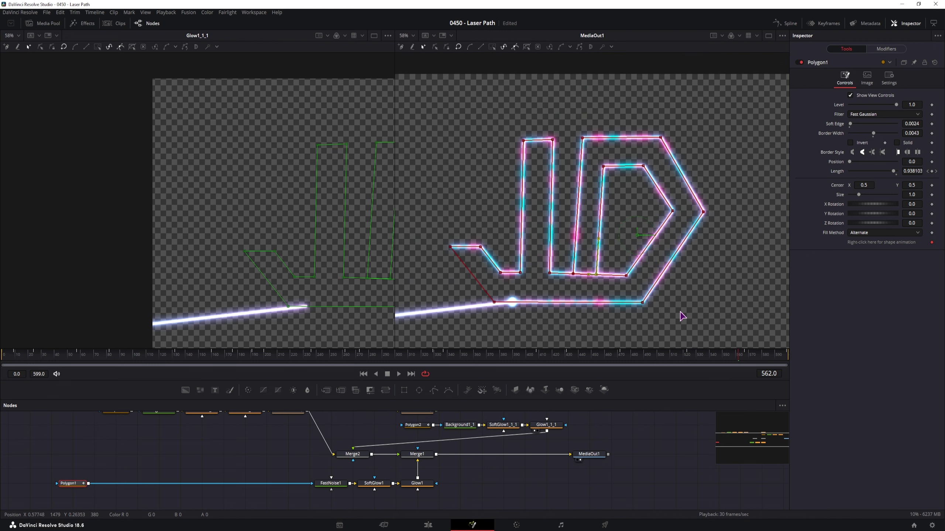
Step: Reshape Polygon1 at frame 552 by pulling a point on its bottom edge downward and adjusting the lower corners of the J and D
mouse_move(734, 358)
left_mouse_down()
mouse_move(713, 358)
mouse_move(725, 359)
left_mouse_up()
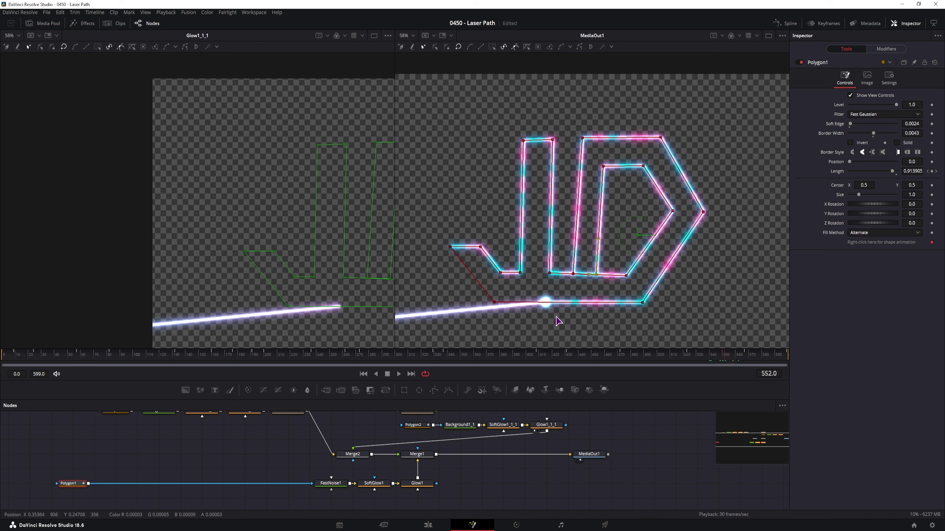
mouse_move(560, 303)
left_mouse_down()
mouse_move(564, 333)
mouse_move(563, 286)
mouse_move(564, 319)
left_mouse_up()
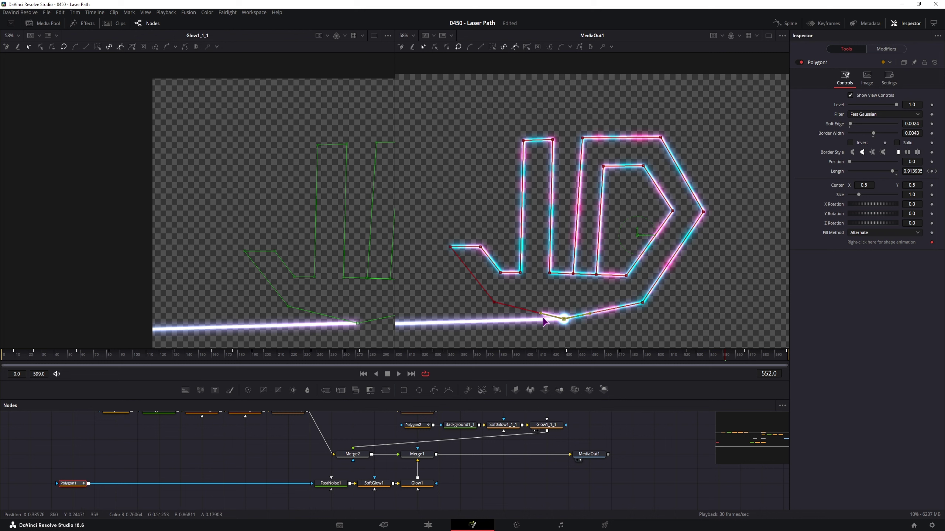
mouse_move(564, 320)
left_mouse_down()
mouse_move(563, 307)
mouse_move(562, 330)
left_mouse_up()
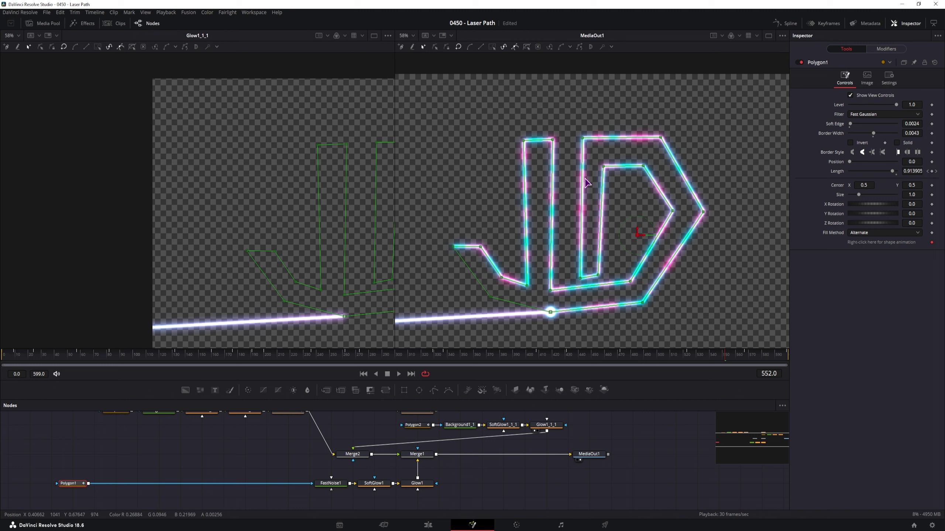
left_click(582, 210)
left_click(582, 210)
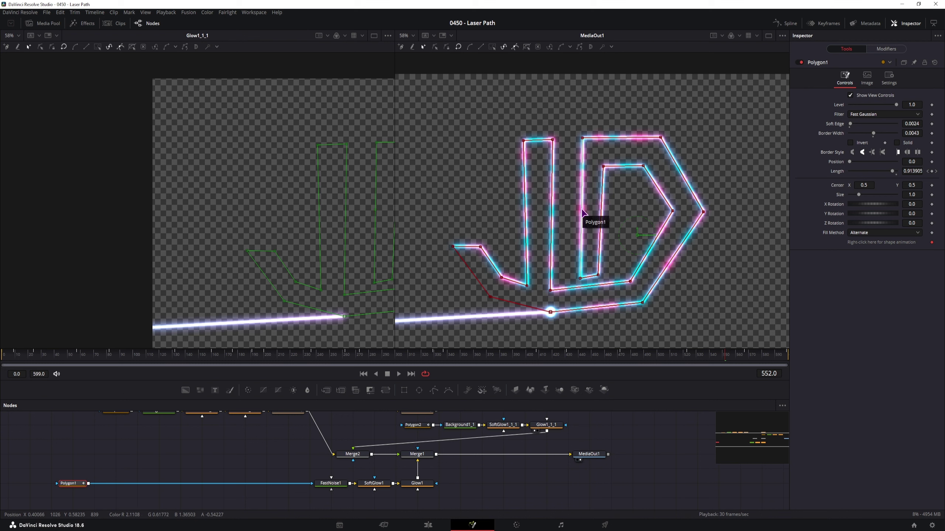
Step: Set Polygon1's Length to 0.442613 at frame 273 to match the drawn outline to the dot's position
left_click_drag(110, 361, 360, 367)
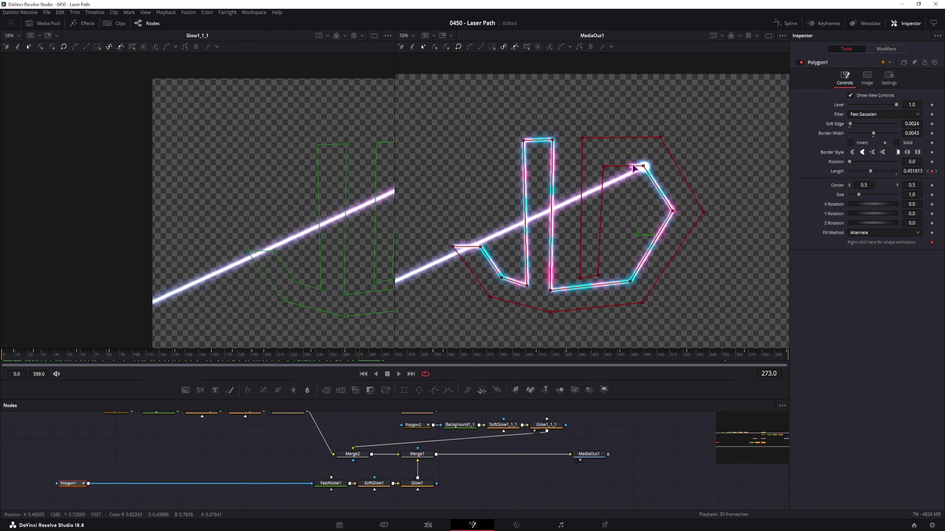
left_click(913, 172)
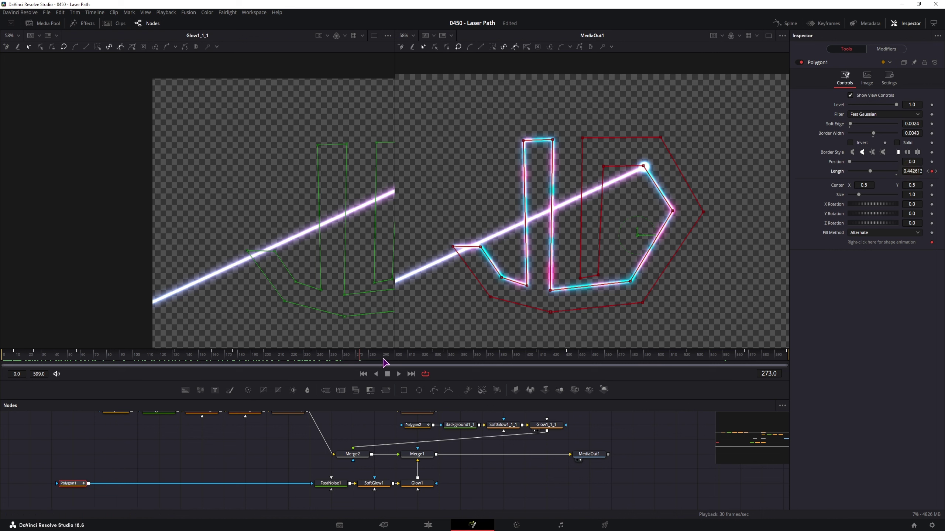
left_click_drag(374, 358, 377, 356)
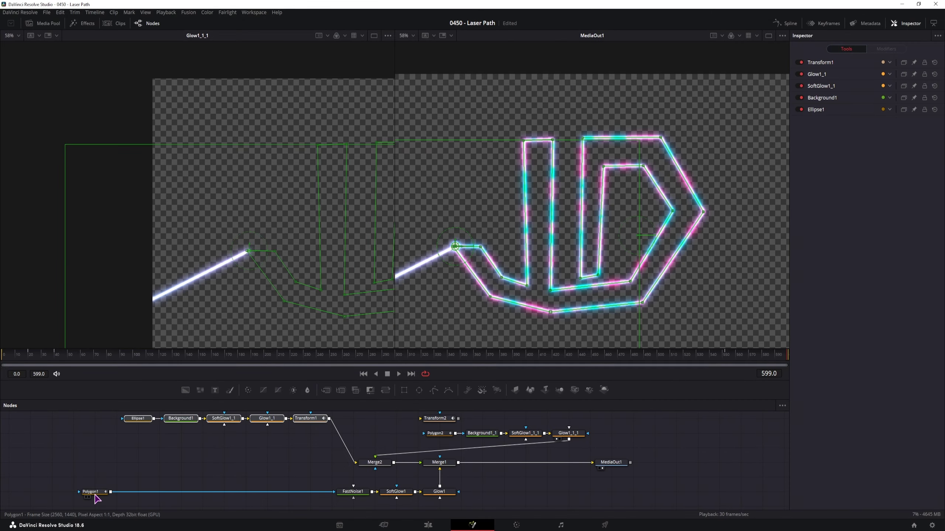
Step: Move the node chain from Ellipse1 to Transform1 down, lining it up above Polygon1
left_click(95, 497)
left_click_drag(318, 449, 127, 418)
left_click_drag(300, 424, 258, 452)
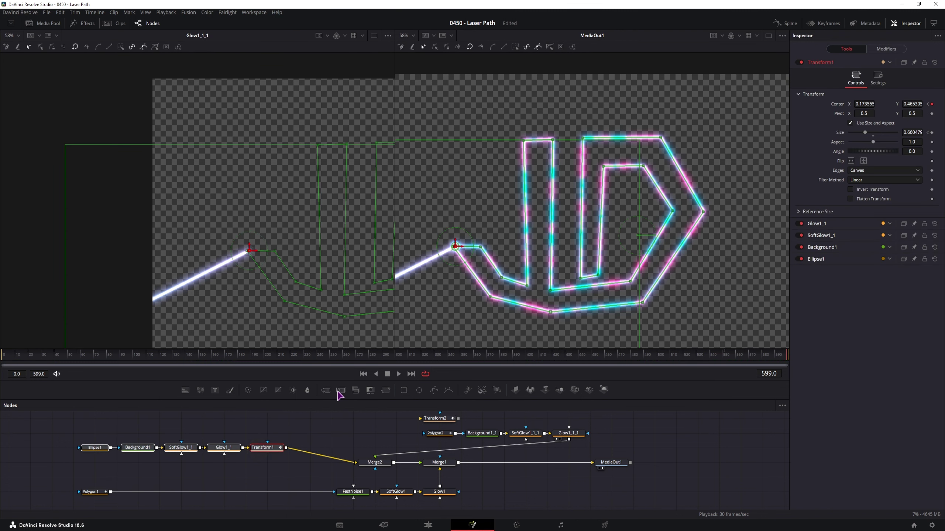
Step: Position the node chain from Polygon2 to Glow1_1_1 above Merge2 in the node graph and select Merge2
scroll(327, 439, "down", 2)
left_click_drag(327, 440, 266, 477)
left_click_drag(320, 451, 595, 477)
left_click_drag(550, 461, 374, 419)
left_click(367, 459)
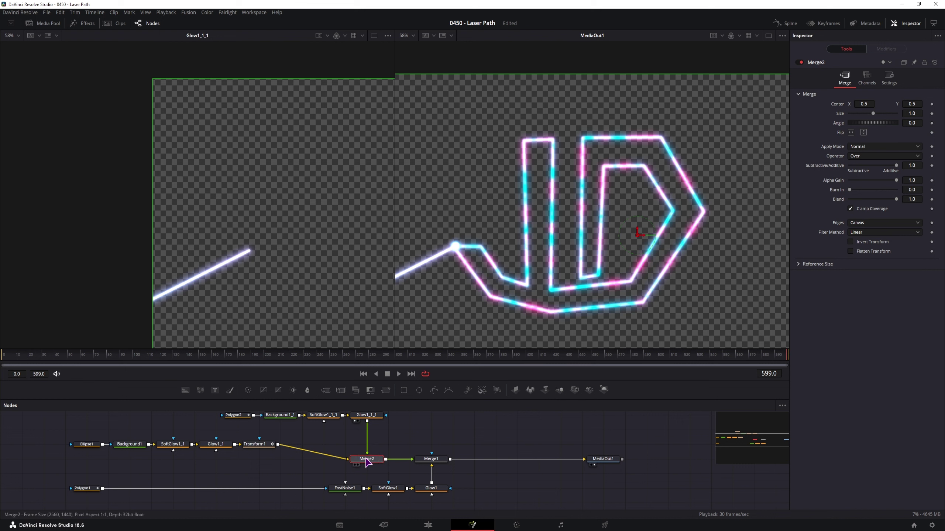
Step: Try the Screen apply mode and a lower Blend on Merge2, returning to Normal and a Blend of 1.0
scroll(413, 441, "up", 2)
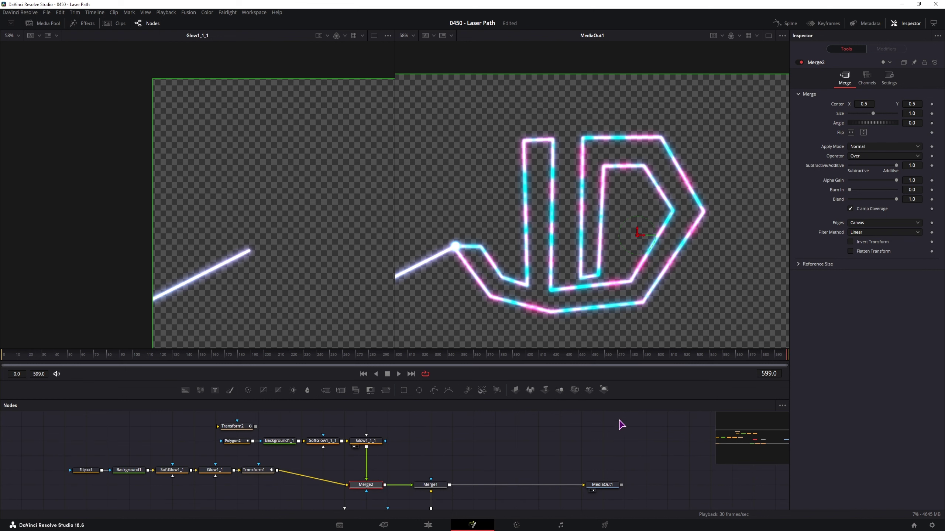
left_click(853, 147)
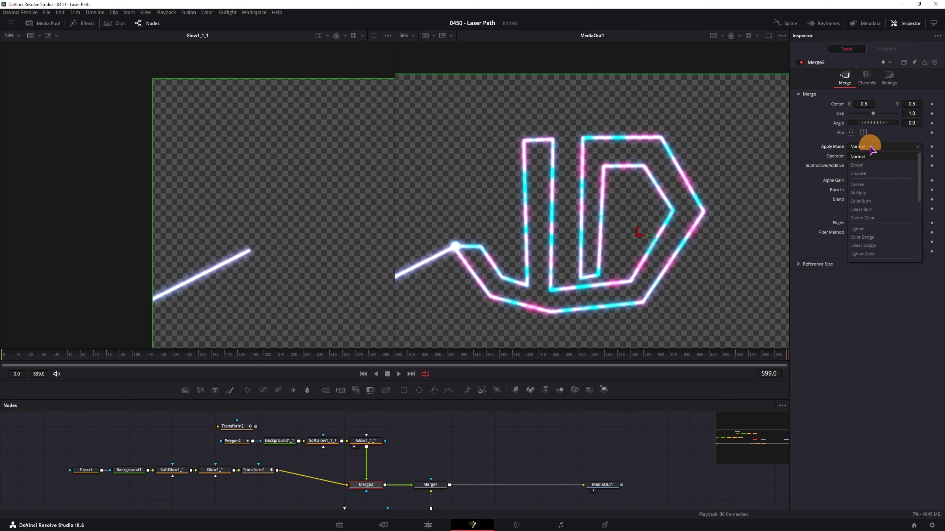
left_click(870, 165)
left_click(876, 149)
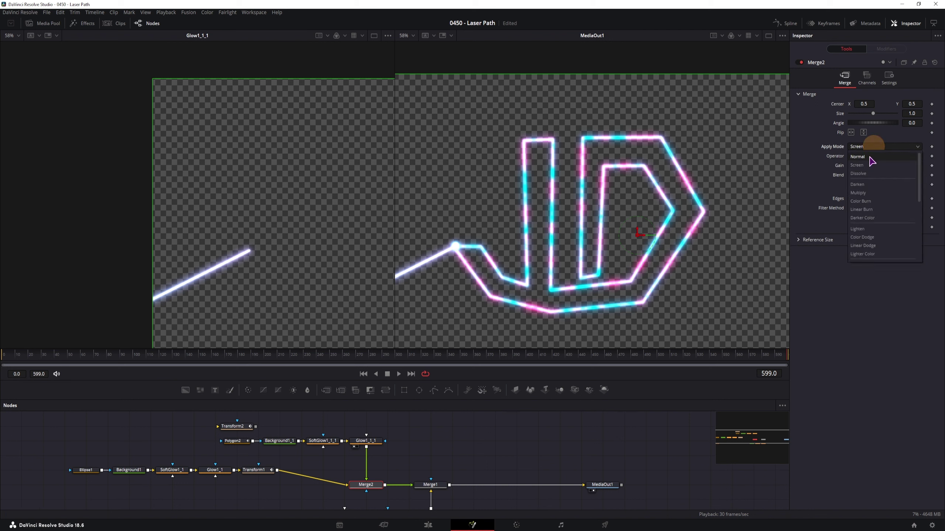
left_click(868, 155)
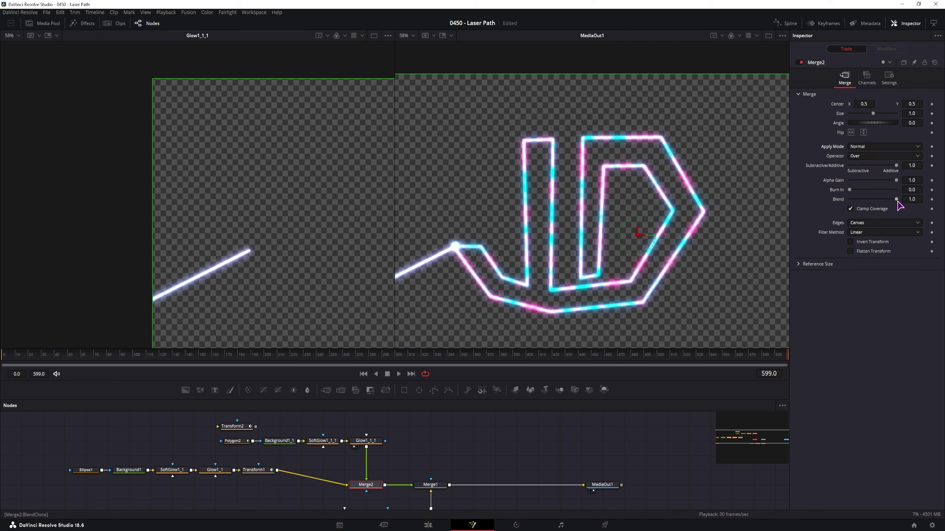
left_click_drag(898, 203, 872, 202)
left_click_drag(850, 203, 934, 203)
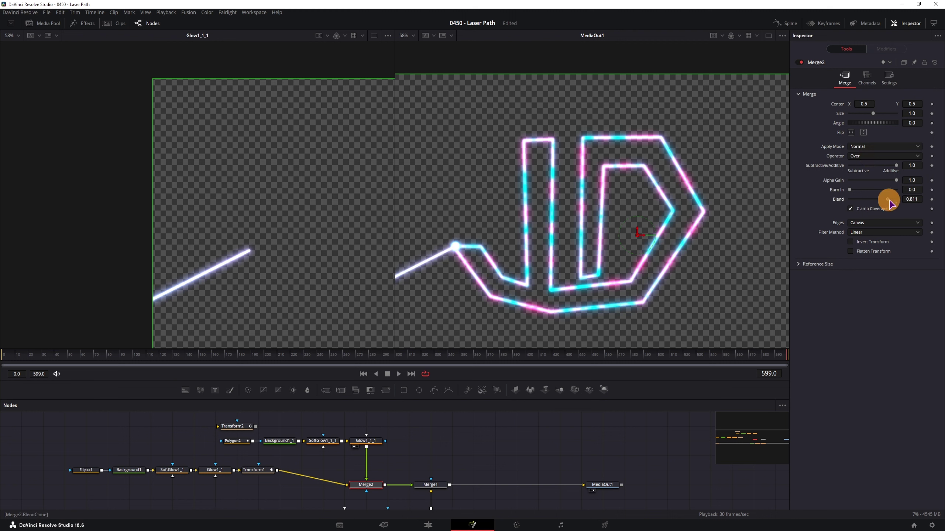
scroll(494, 500, "down", 2)
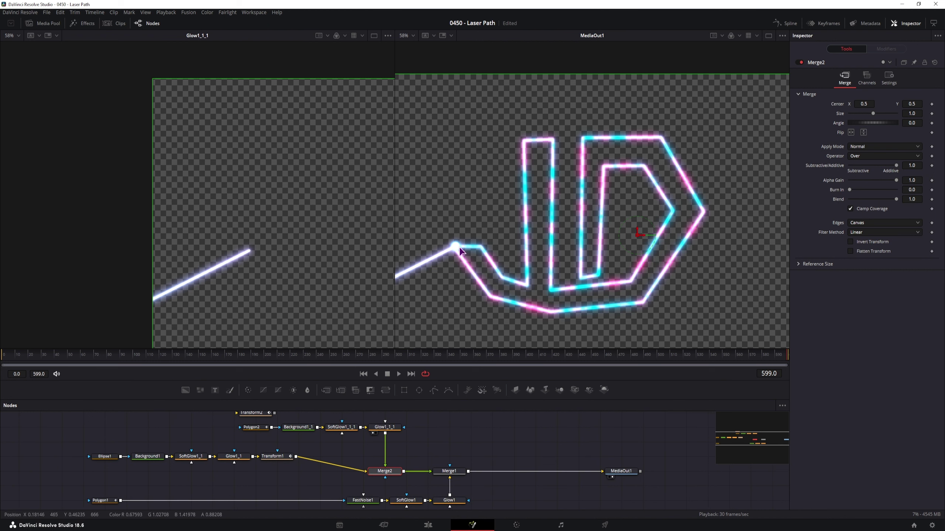
Step: Build a pEmitter, pDirectionalForce and pRender chain above the line to MediaOut1 and view the pRender in the first viewer
left_click(511, 452)
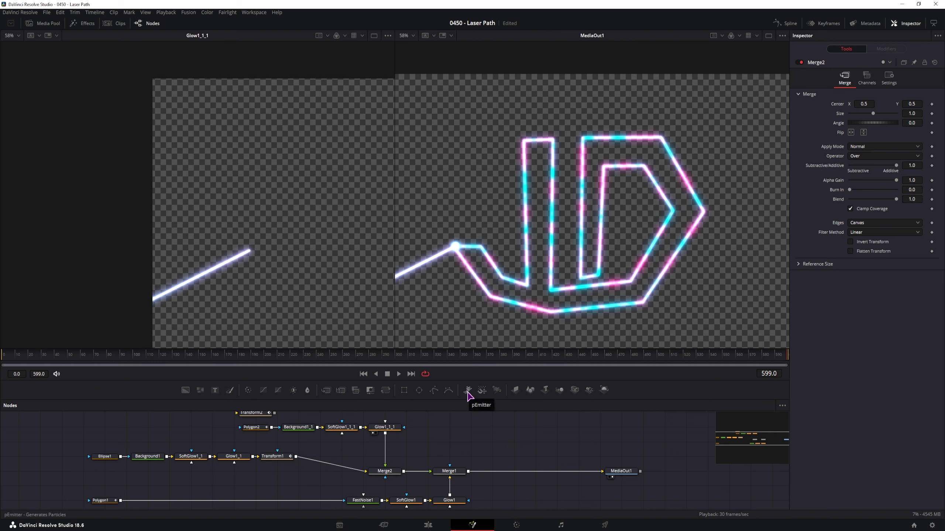
left_click_drag(468, 392, 494, 441)
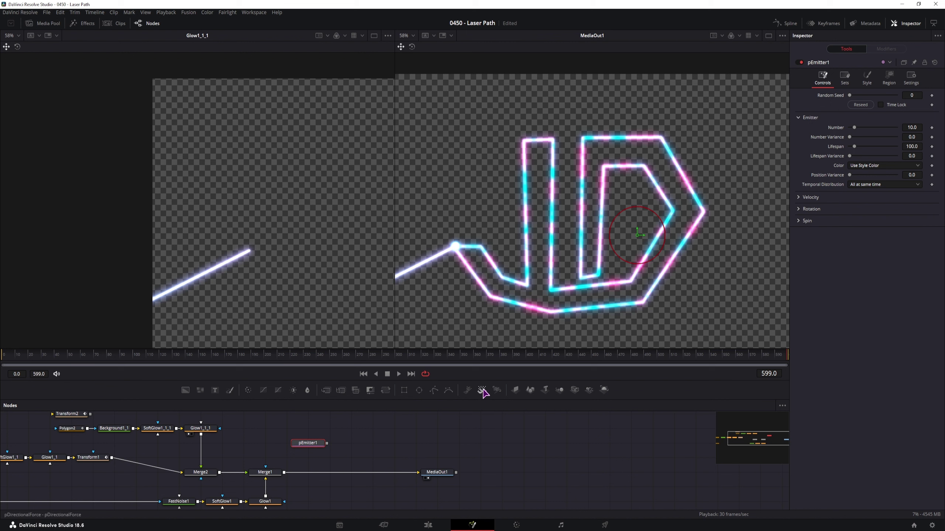
left_click_drag(482, 390, 372, 443)
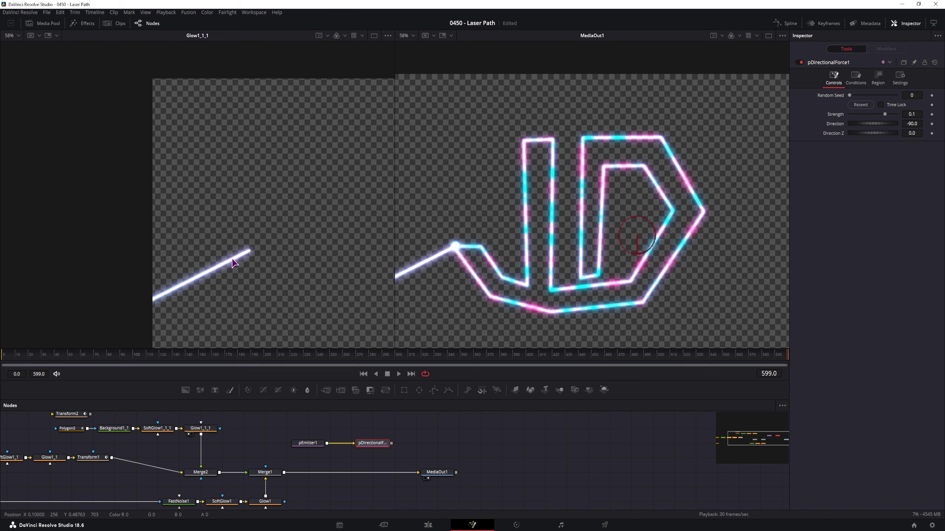
scroll(240, 262, "down", 3)
key("1")
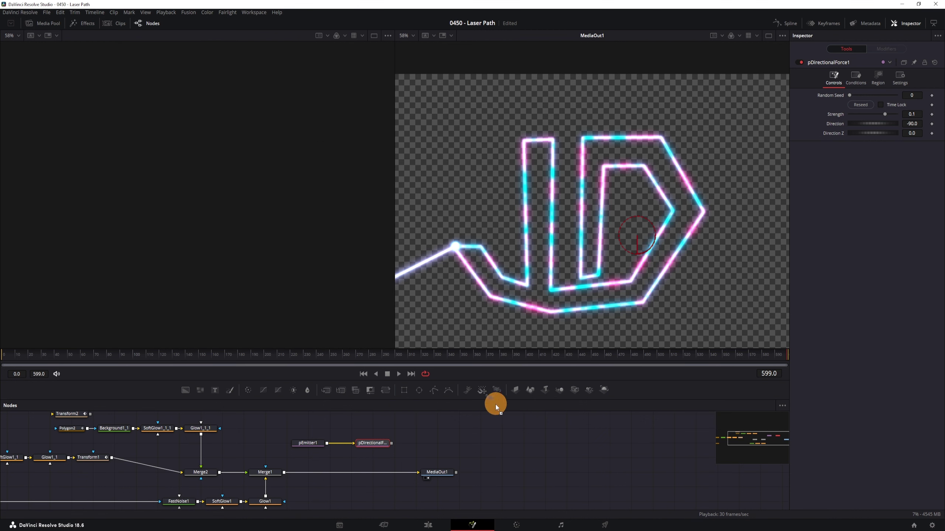
left_click_drag(416, 443, 445, 448)
key("1")
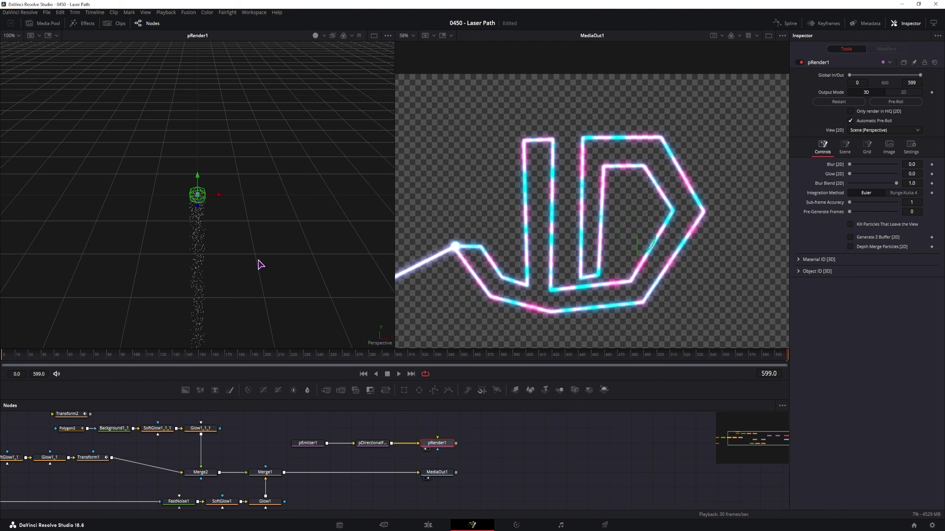
scroll(261, 265, "down", 3)
Step: Move MediaOut1 farther along its line, add a Merge fed by pRender1, and view that Merge in the first viewer
left_click_drag(436, 473, 523, 473)
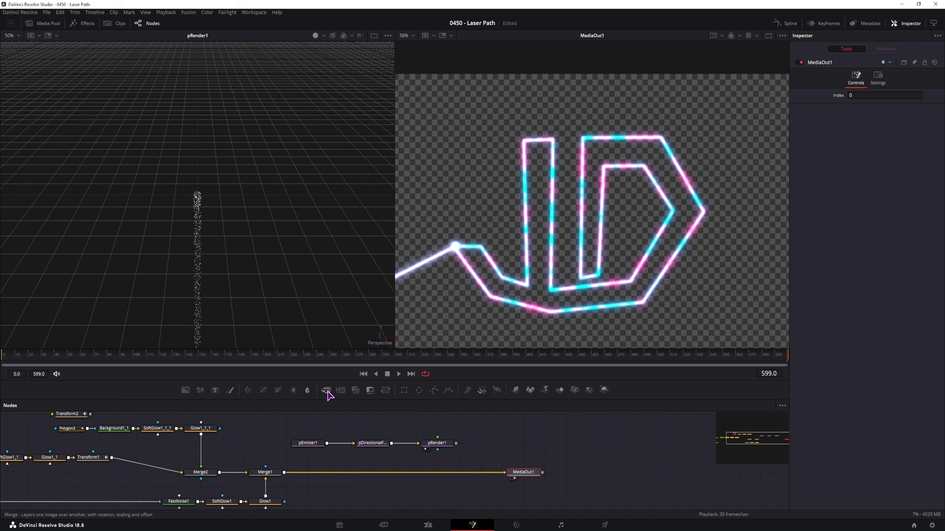
left_click_drag(331, 395, 481, 443)
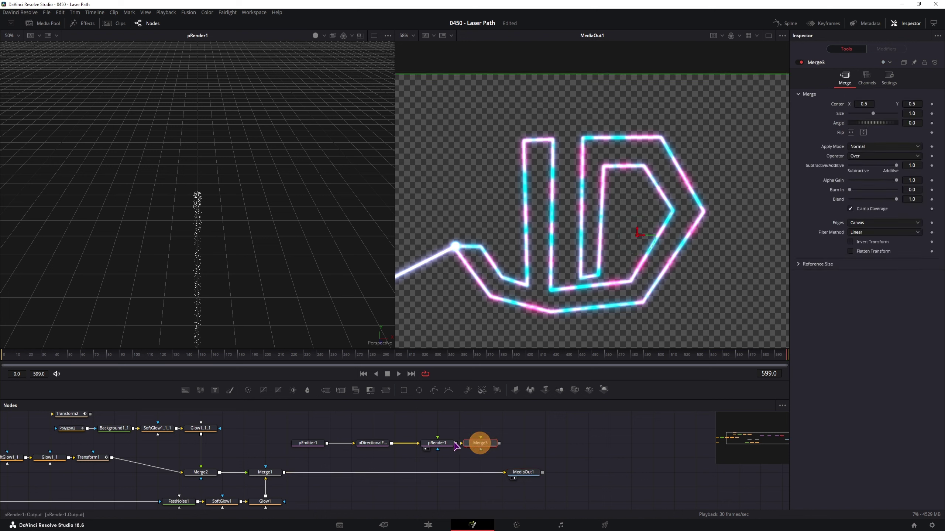
left_click(479, 444)
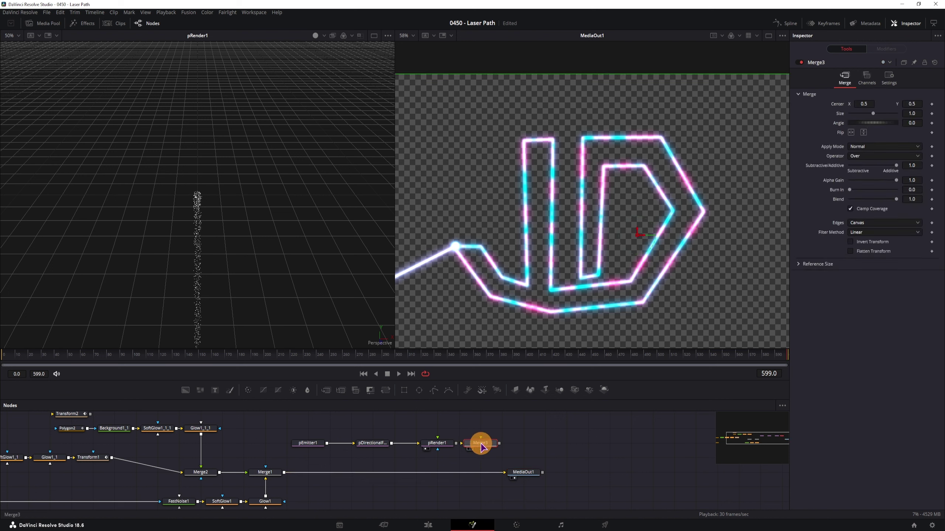
left_click(426, 449)
left_click(474, 444)
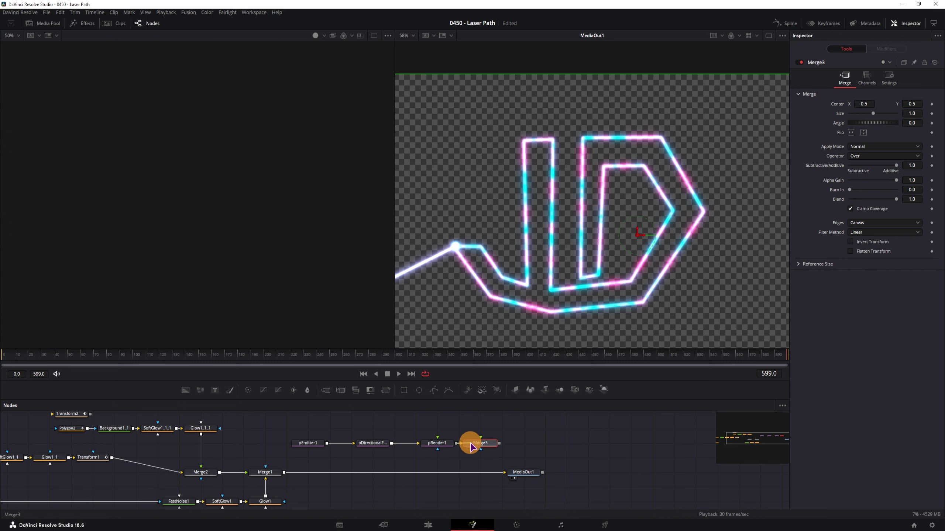
key("1")
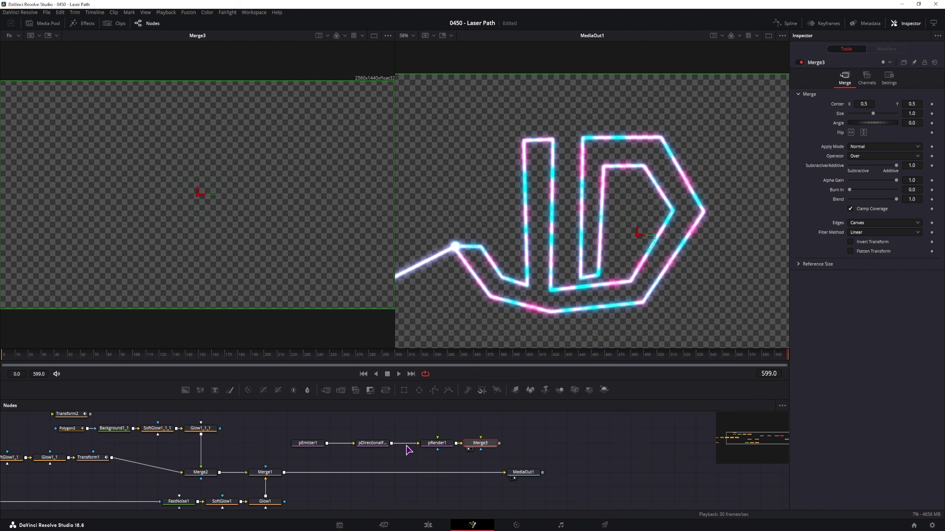
Step: Shrink pEmitter1's spherical emission region in the viewer and set its particle Number to 5.0
left_click(308, 443)
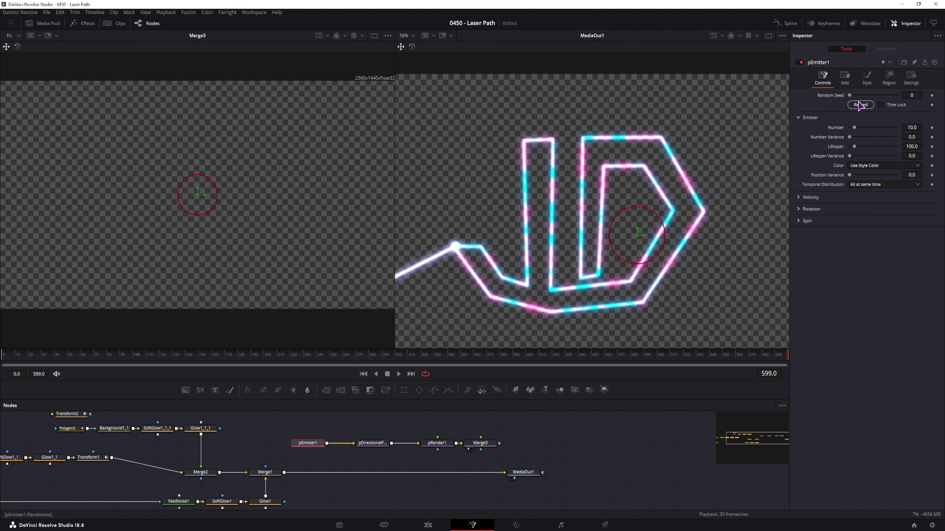
left_click(213, 183)
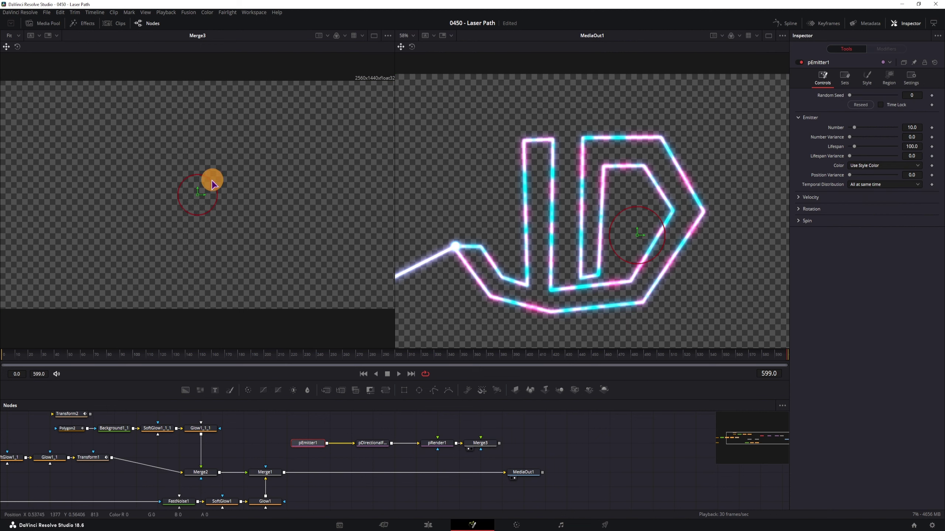
mouse_move(213, 181)
left_mouse_down()
mouse_move(202, 189)
mouse_move(258, 150)
mouse_move(202, 190)
left_mouse_up()
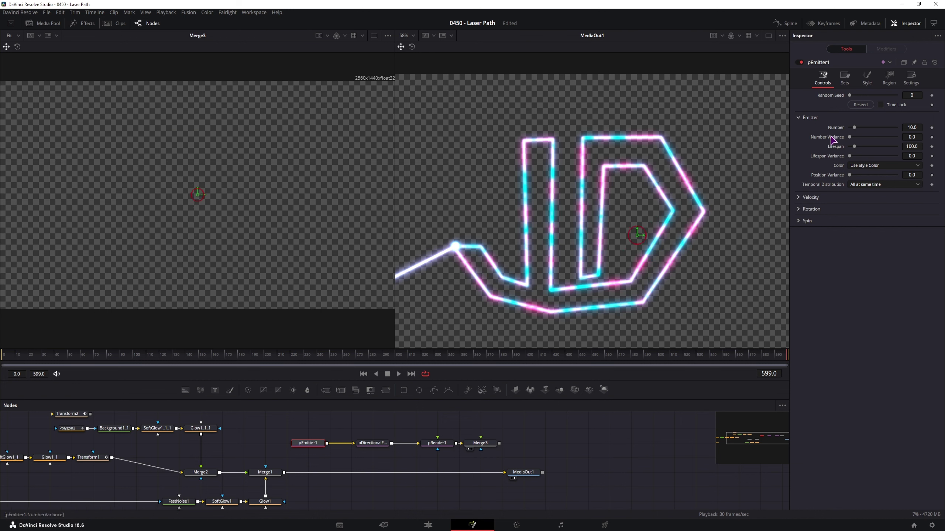
left_click(914, 127)
left_click(873, 270)
Step: Change pEmitter1's particle style to Blob and set its Size to 0.4685
left_click(867, 79)
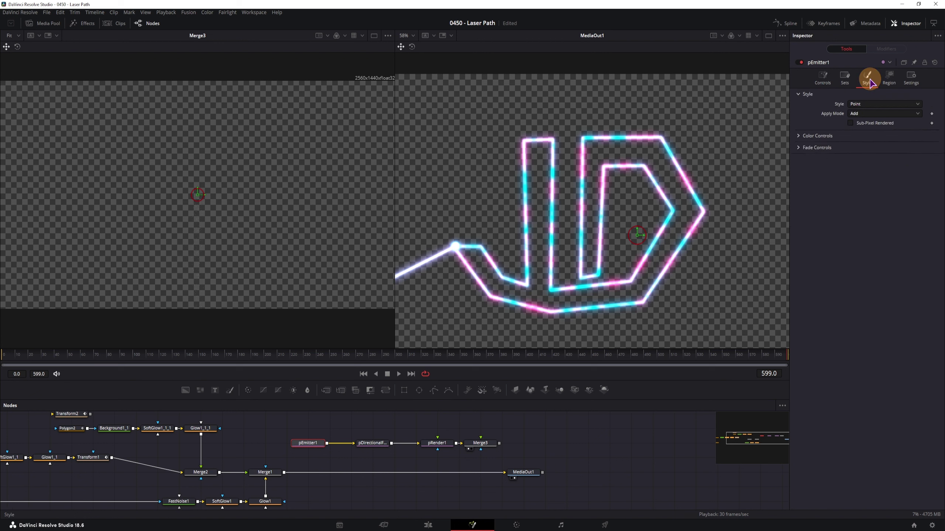
left_click(867, 105)
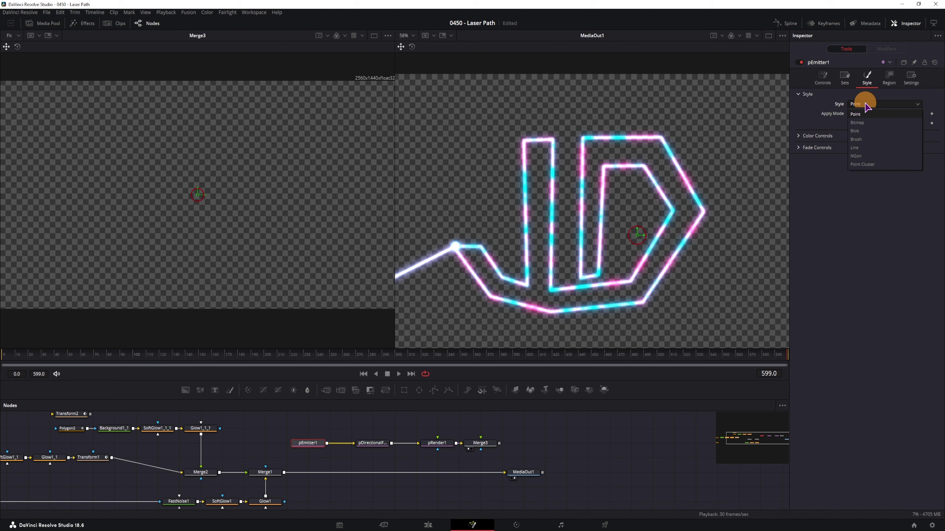
left_click(866, 132)
left_click(802, 138)
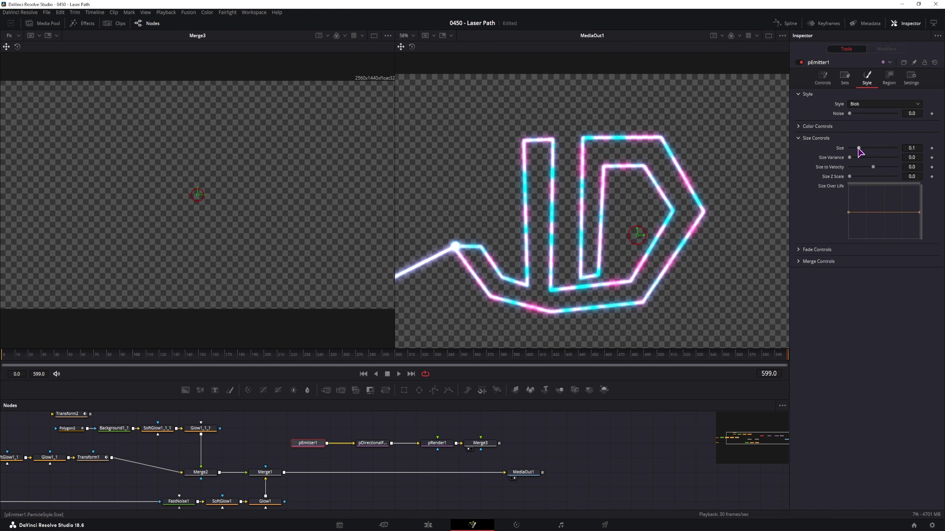
left_click_drag(862, 149, 893, 149)
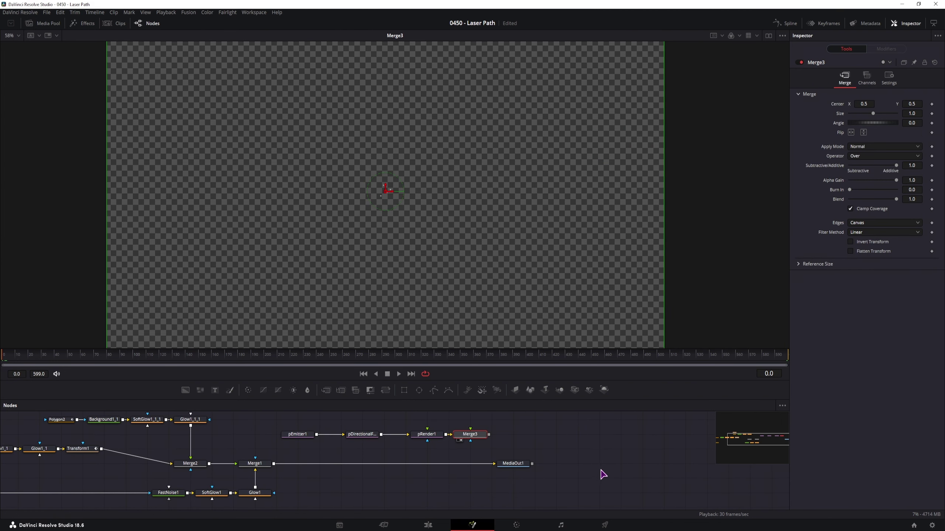
Step: Play back the particle stream, lower pDirectionalForce1's Strength to 0.0049, and fine-tune it slightly higher during playback
key("space")
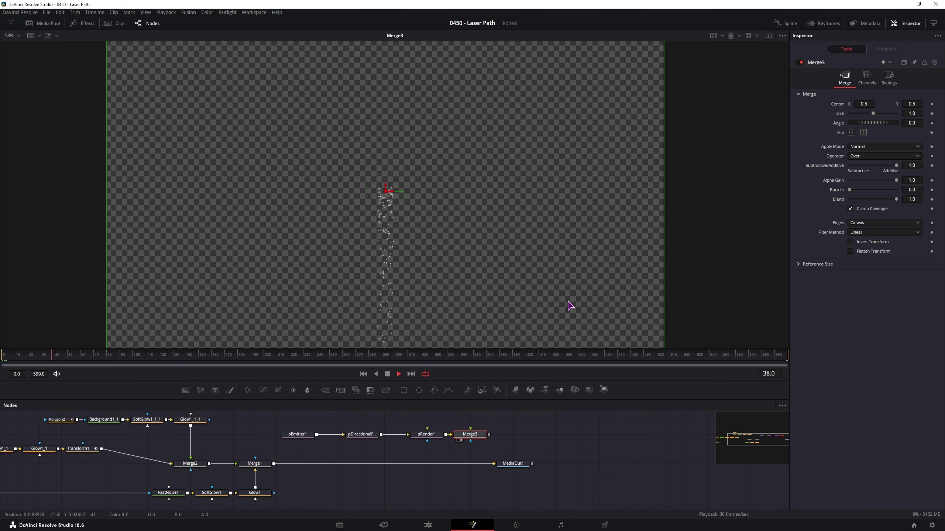
scroll(571, 306, "down", 2)
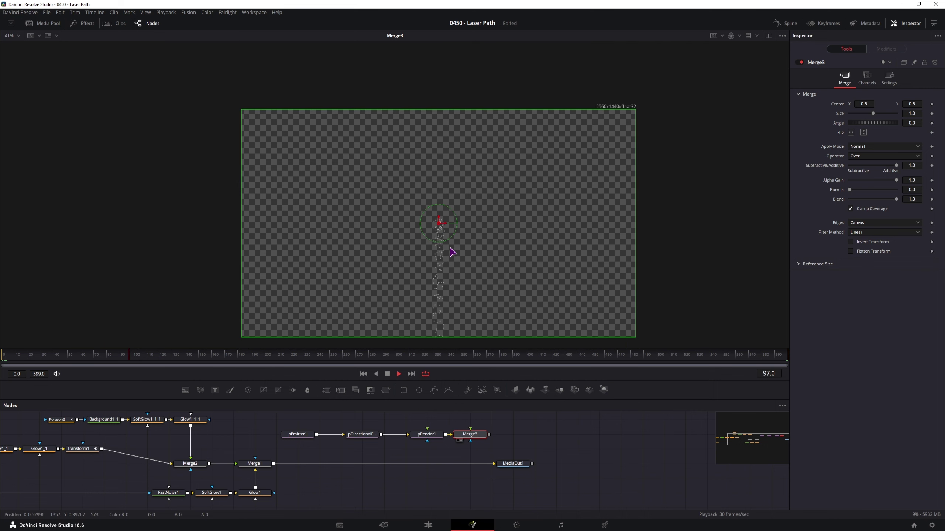
left_click(362, 436)
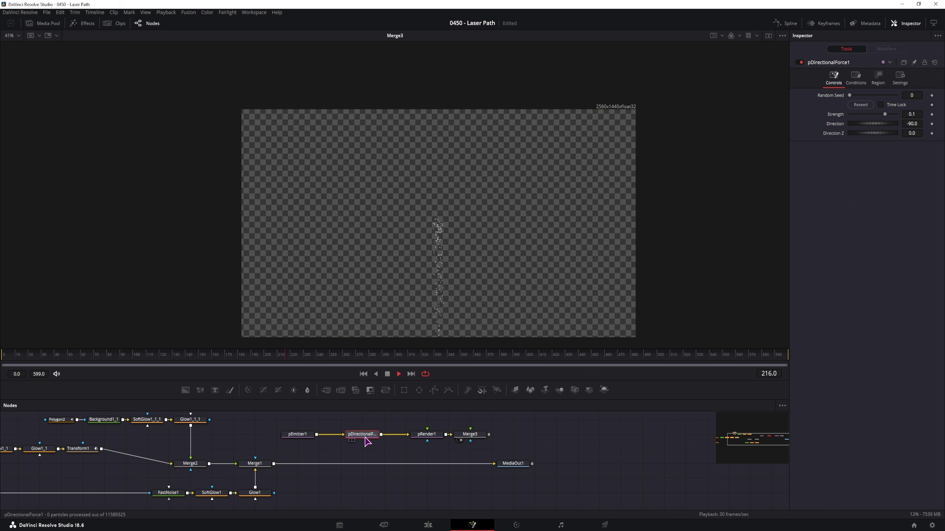
key("space")
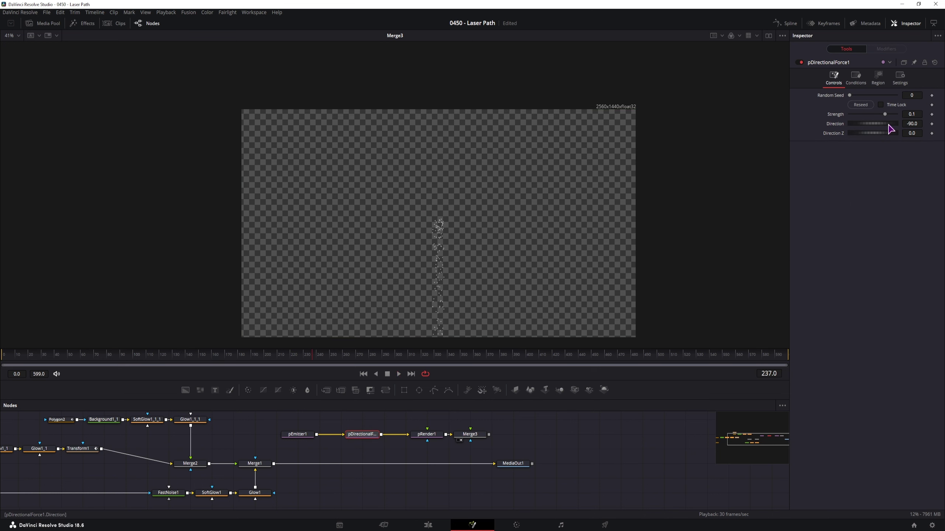
left_click_drag(886, 115, 872, 119)
left_click(910, 115)
type("0.0049")
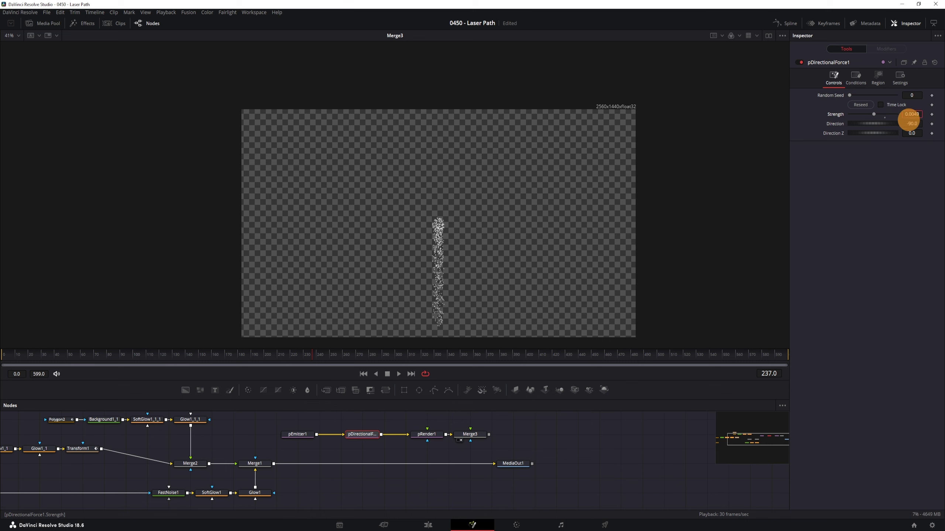
key("Return")
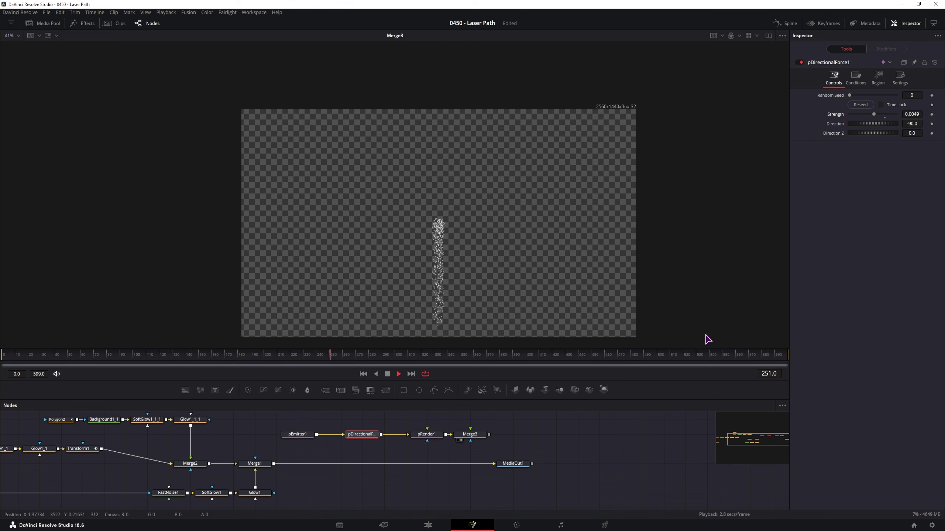
left_click(914, 114)
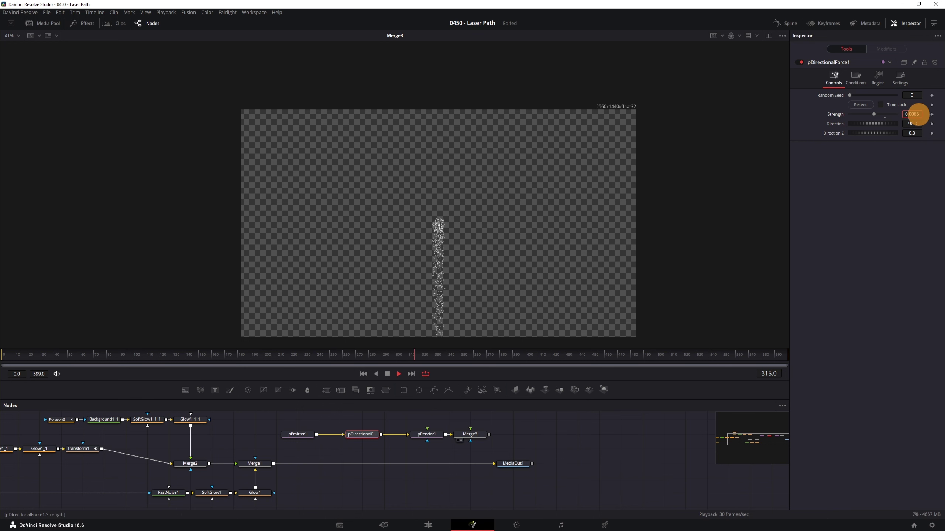
Step: Set pEmitter1's Velocity to 0.021, Angle to 90.0 and Angle Variance to 9.7 so particles shoot upward before falling
left_click(300, 436)
key("space")
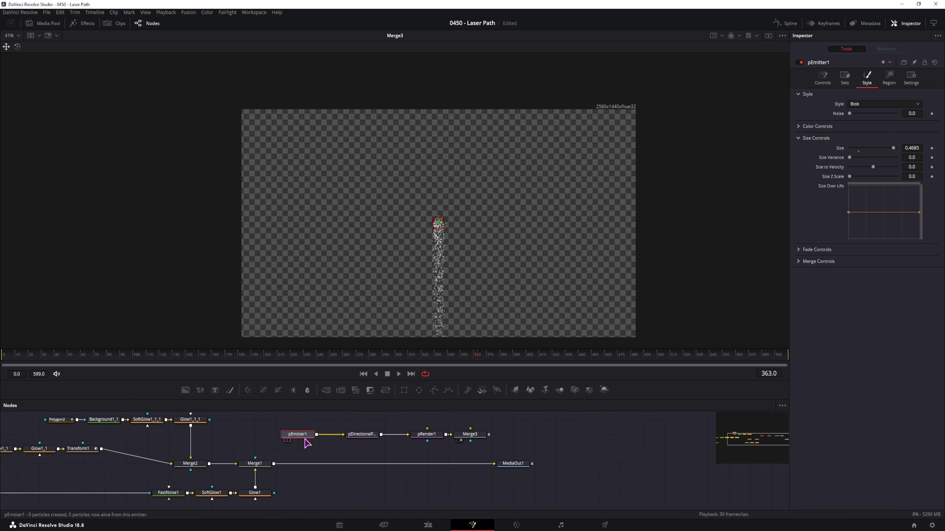
left_click(821, 75)
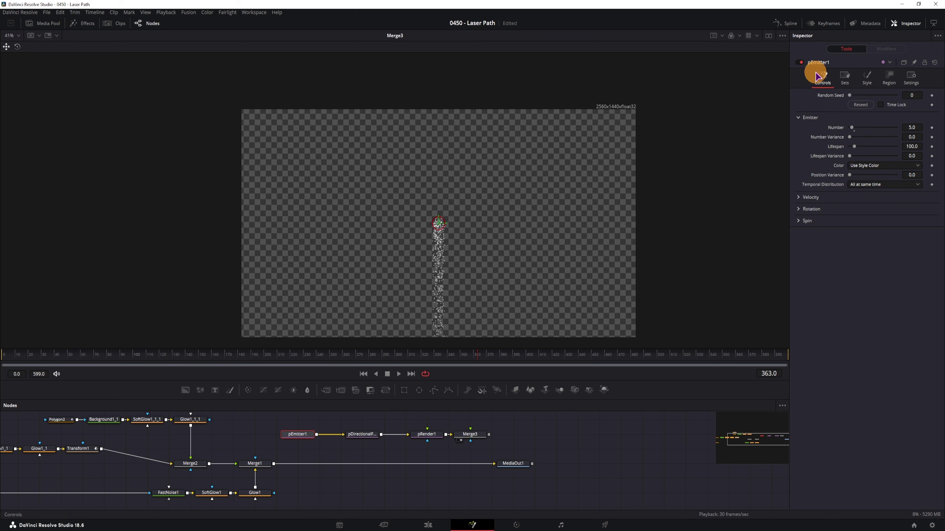
left_click(803, 200)
left_click_drag(911, 207, 921, 205)
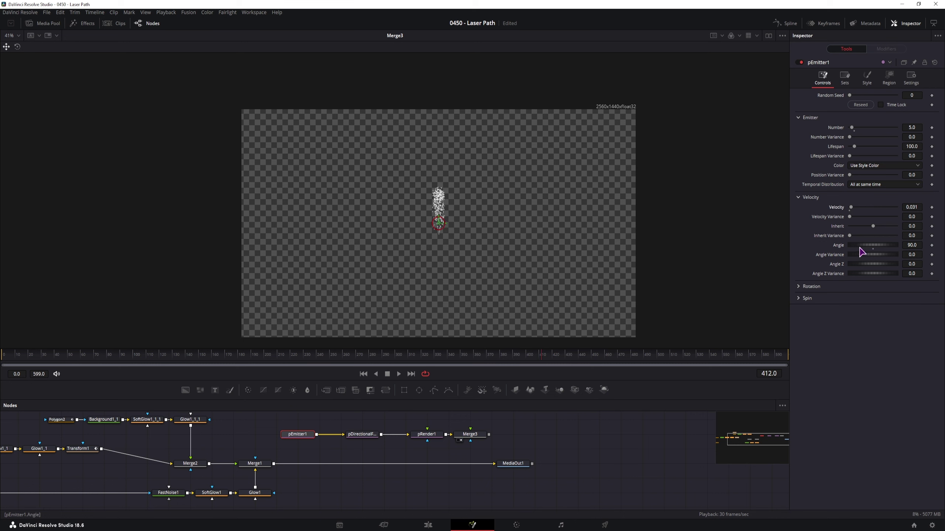
left_click(921, 245)
left_click_drag(911, 207, 918, 207)
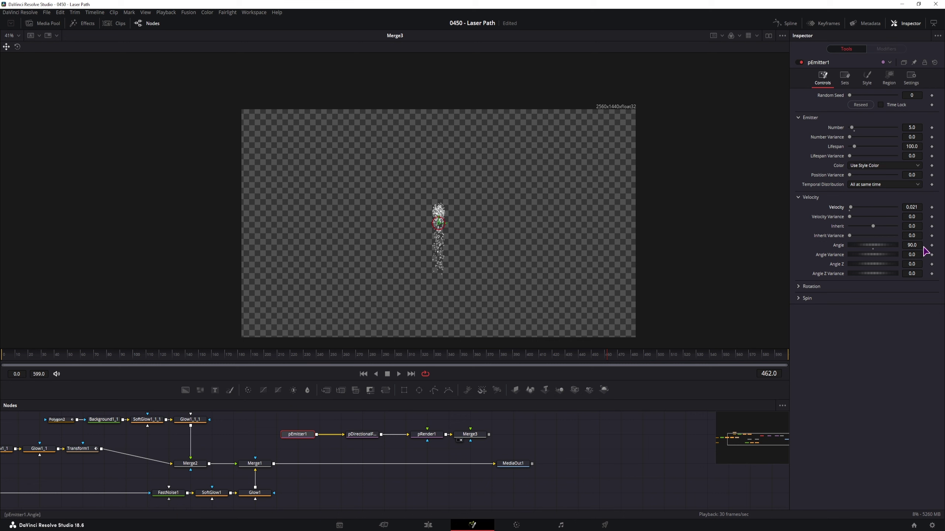
left_click_drag(913, 256, 484, 252)
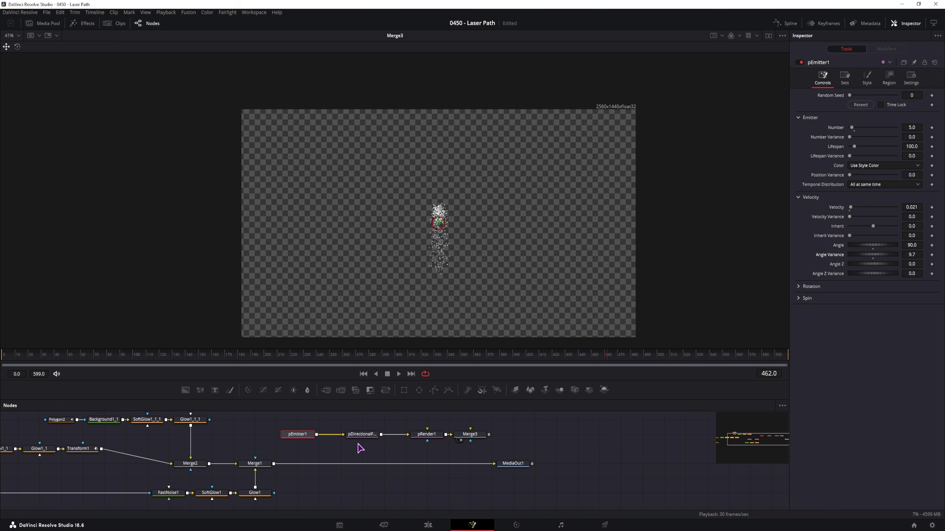
Step: Set pEmitter1's Angle Variance to 30.4 with pDirectionalForce1 pulled out of the chain, and reinsert the force before pRender1
left_click_drag(358, 435, 366, 454)
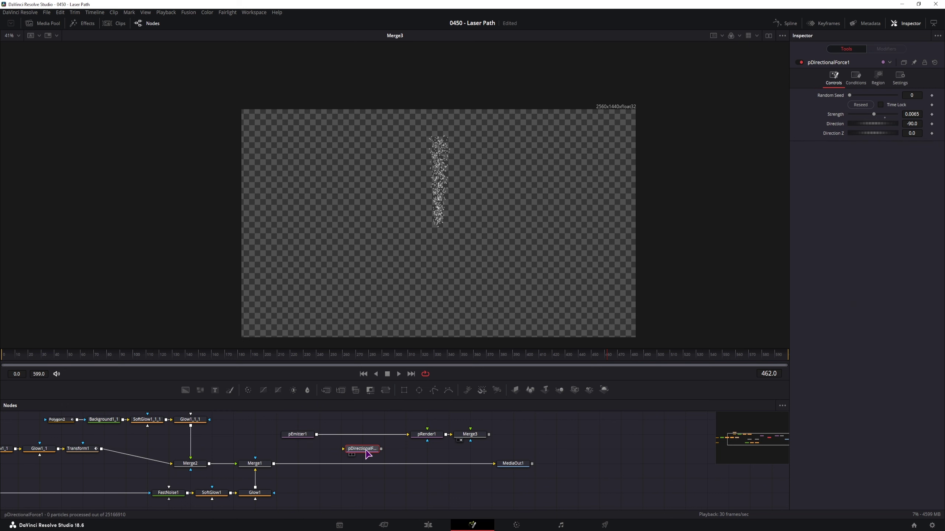
left_click(300, 436)
mouse_move(912, 254)
left_mouse_down()
mouse_move(920, 249)
mouse_move(477, 254)
mouse_move(523, 258)
left_mouse_up()
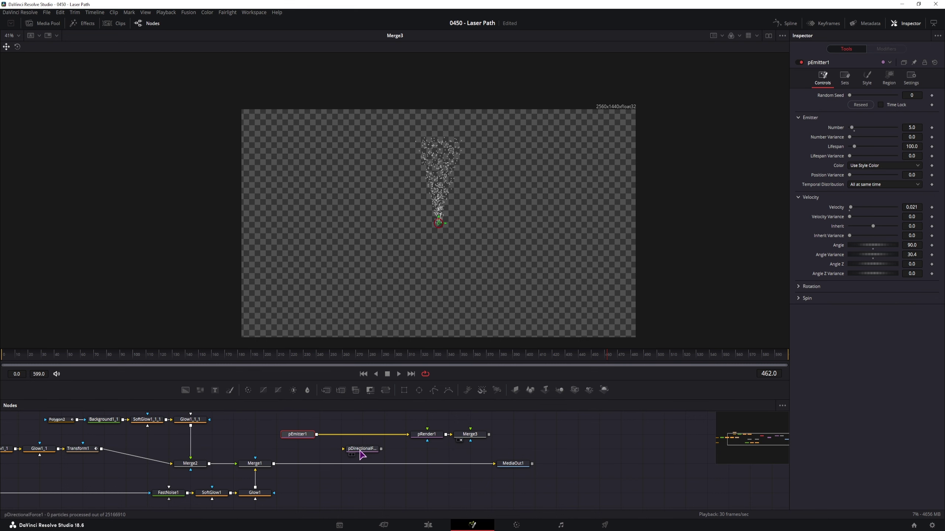
left_click_drag(363, 451, 362, 438)
left_click(364, 437)
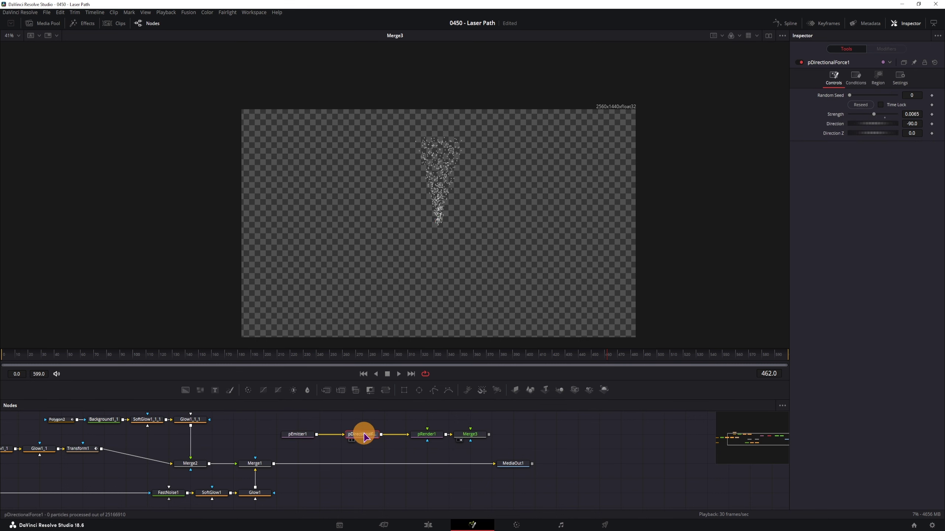
Step: Play back the particle stream from the start, set pEmitter1's Velocity to 0.017, and play it back again
left_click(15, 359)
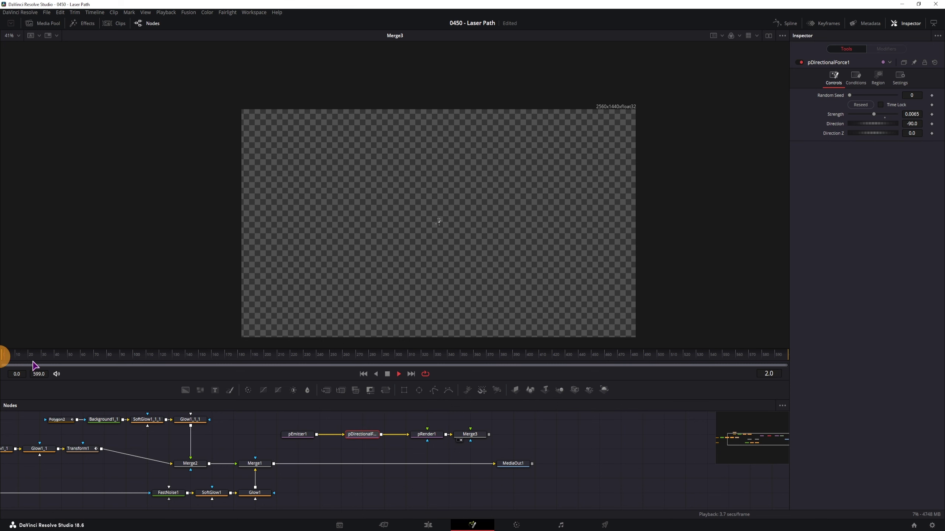
key("space")
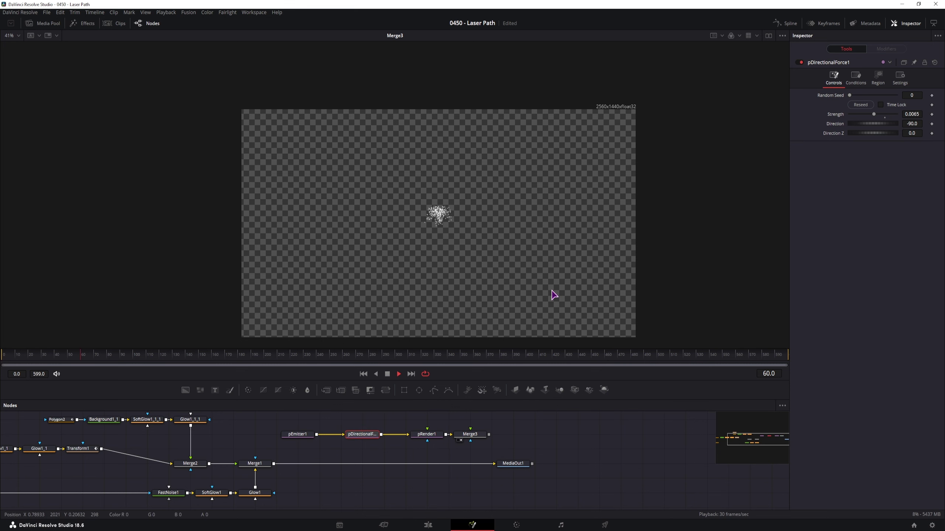
key("space")
left_click(298, 435)
left_click(914, 208)
left_click_drag(914, 208, 912, 207)
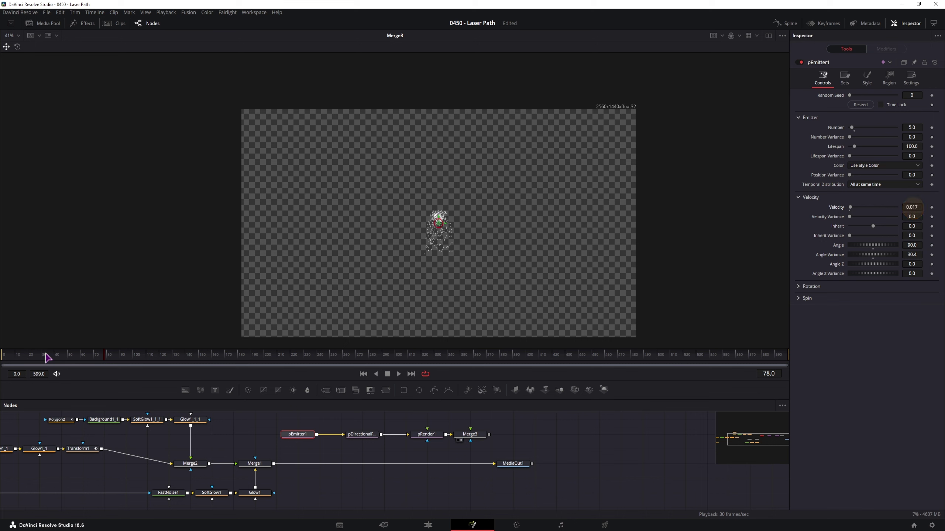
left_click(14, 355)
key("space")
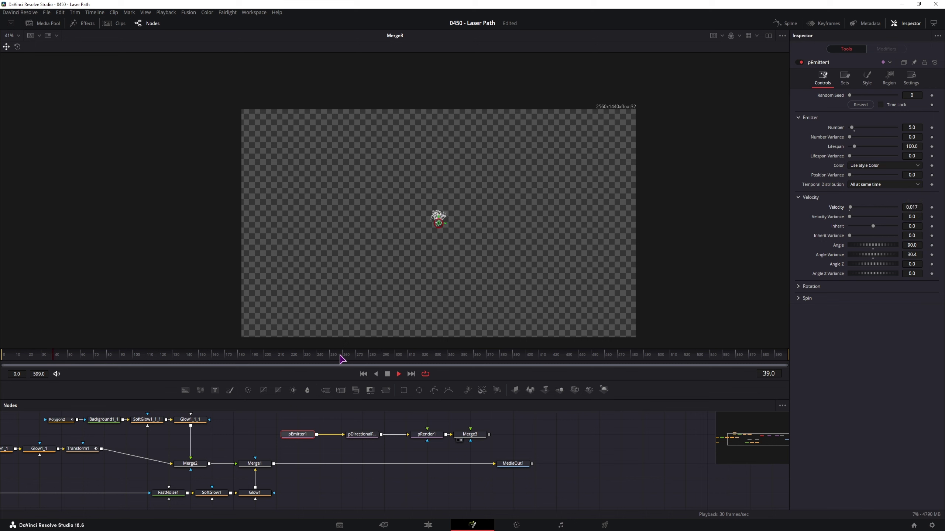
Step: Set pDirectionalForce1's Strength to 0.1 and pEmitter1's Velocity to 0.05, checking the stream in playback
left_click(362, 434)
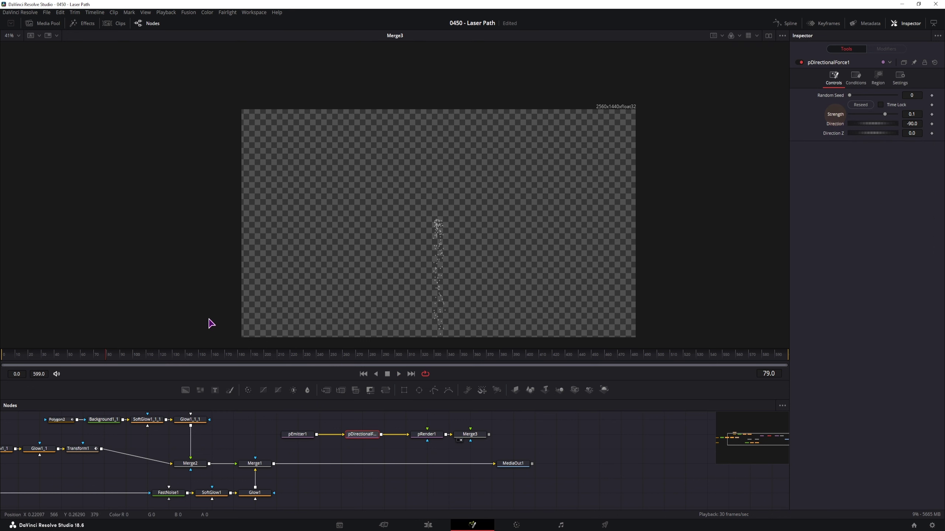
key("space")
left_click(4, 355)
key("space")
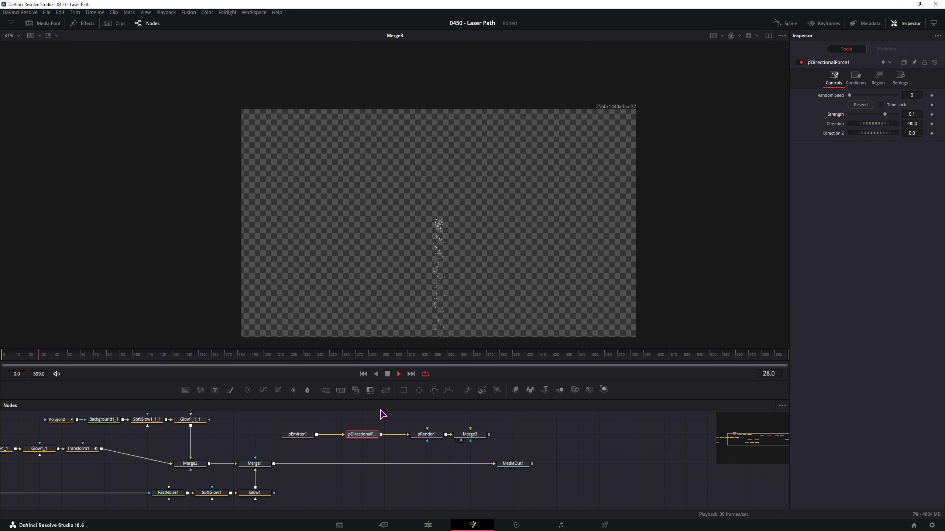
left_click(298, 435)
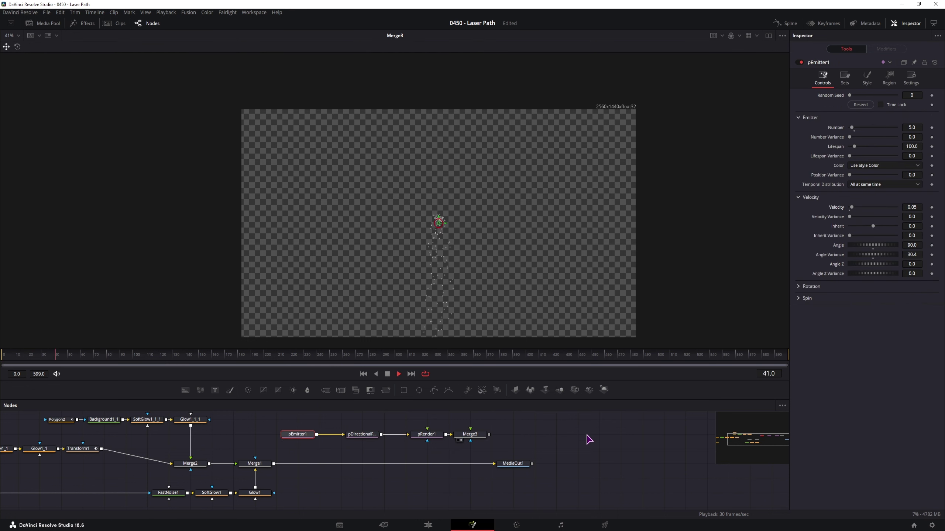
key("space")
Step: Set pEmitter1's particle Size to 0.5 and Size to Velocity to -0.039, with the Size Over Life curve falling to zero
left_click(867, 78)
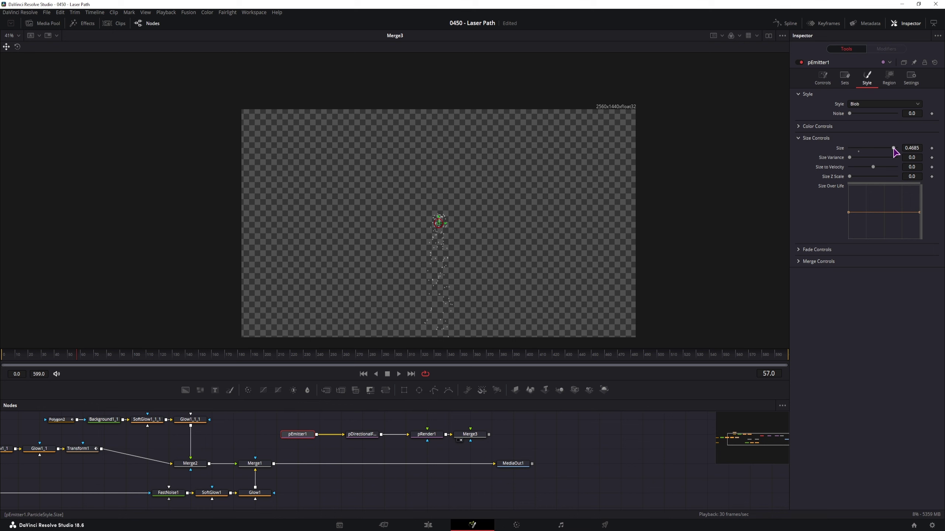
double_click(894, 148)
left_click_drag(874, 158, 845, 168)
left_click(920, 212)
Step: Move Merge3 further along the particle chain and insert a Directional Blur node between pRender1 and Merge3
left_click(472, 435)
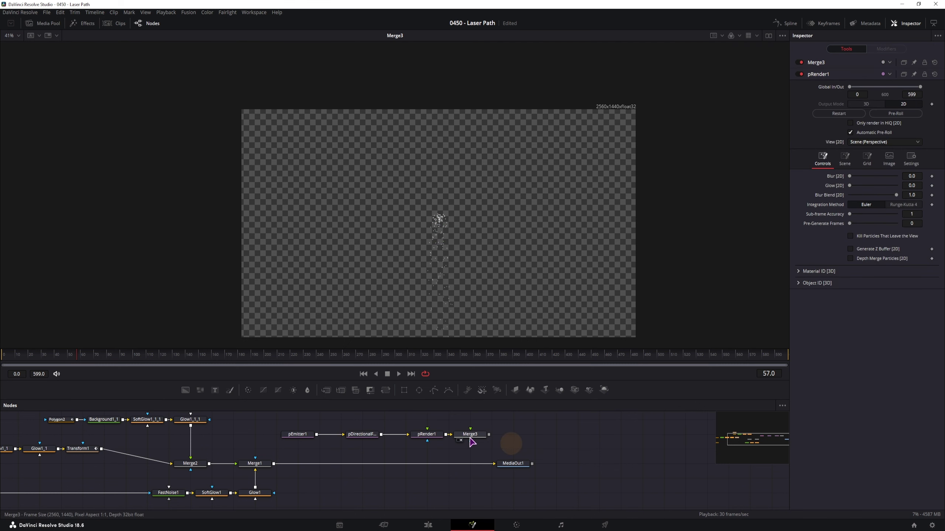
left_click_drag(479, 436, 543, 441)
left_click(432, 435)
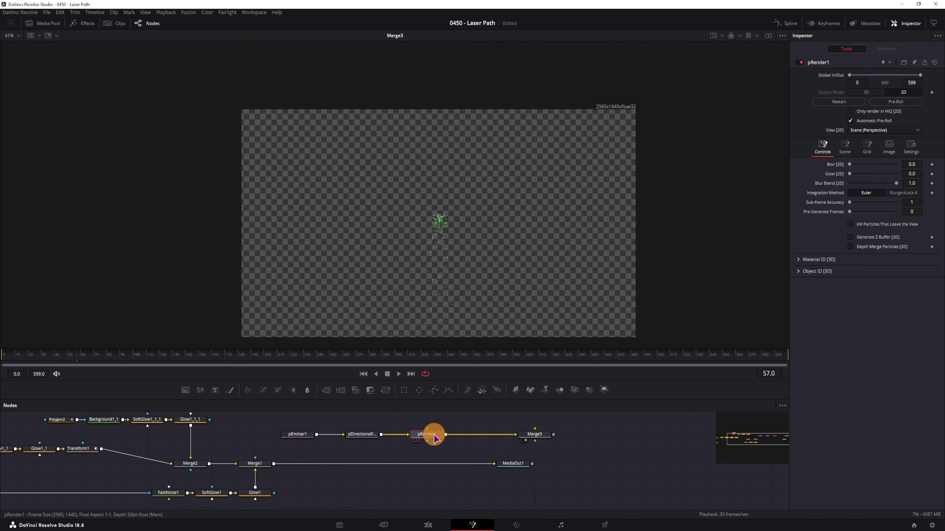
key("shift+space")
type("blur")
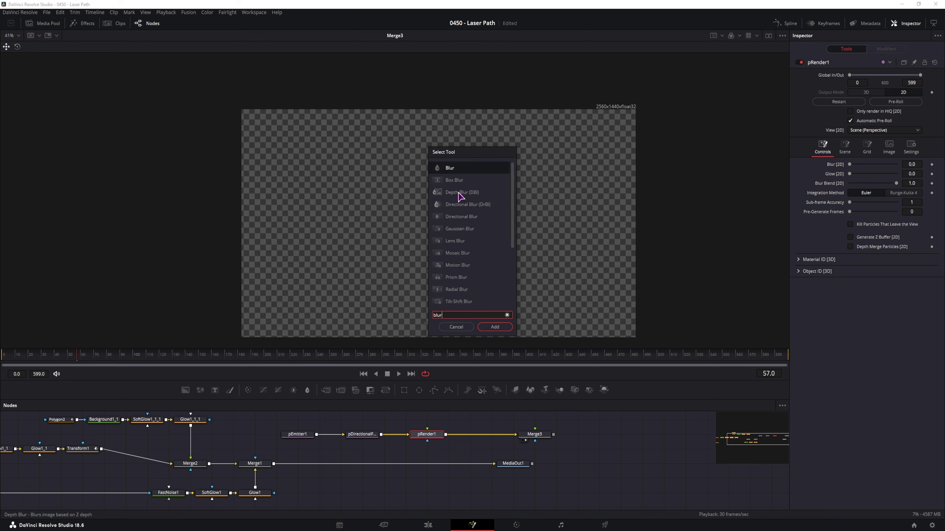
left_click(461, 218)
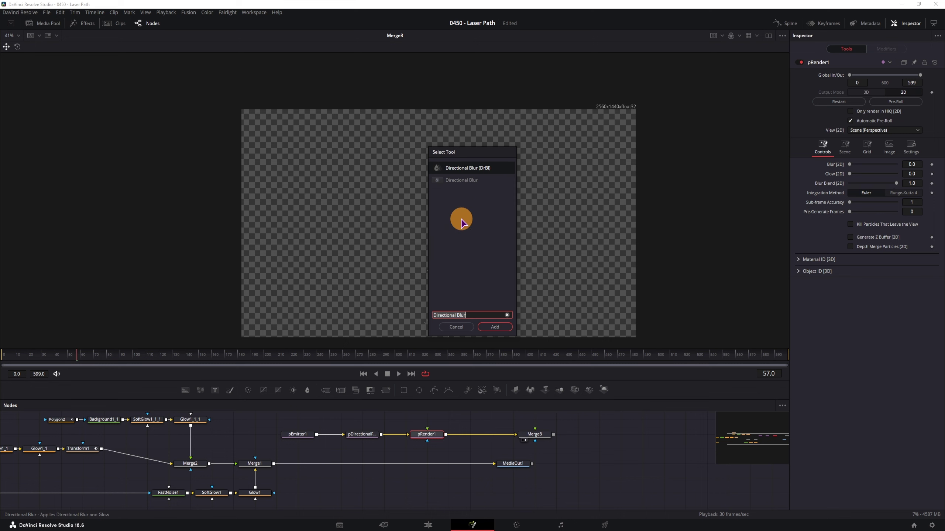
left_click(496, 327)
Step: Set DirectionalBlur1's Type to Radial and its Length to 0.01
left_click(870, 95)
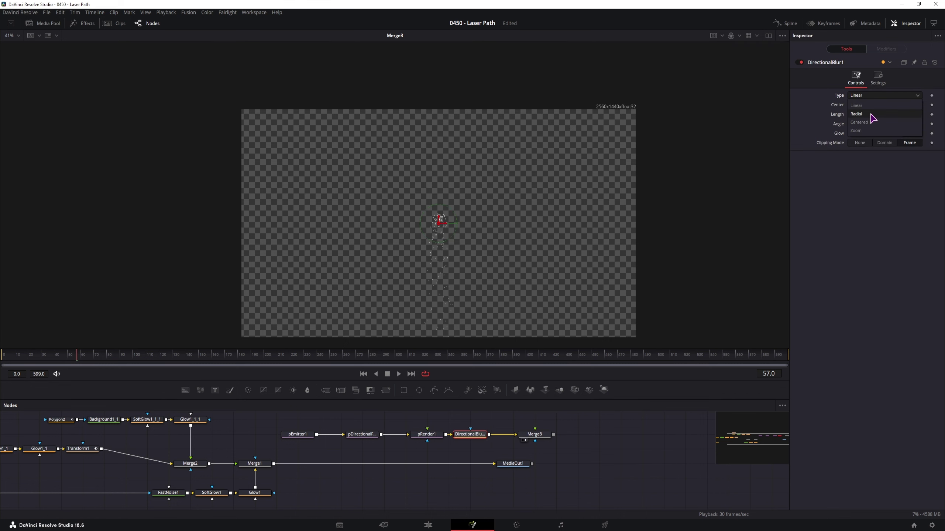
left_click(856, 114)
left_click(875, 125)
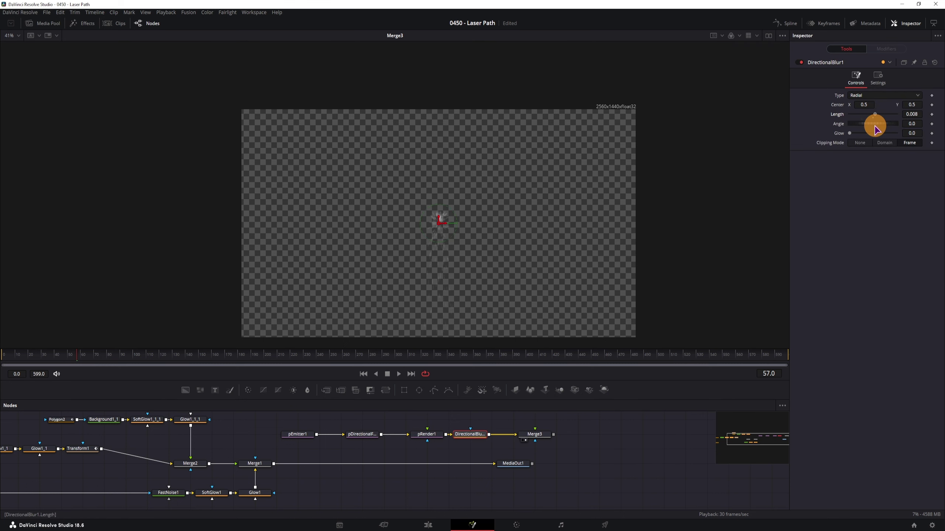
Step: Mask DirectionalBlur1 with an ellipse about 0.15 in width and height around the emitter, and invert the mask
scroll(502, 439, "up", 2)
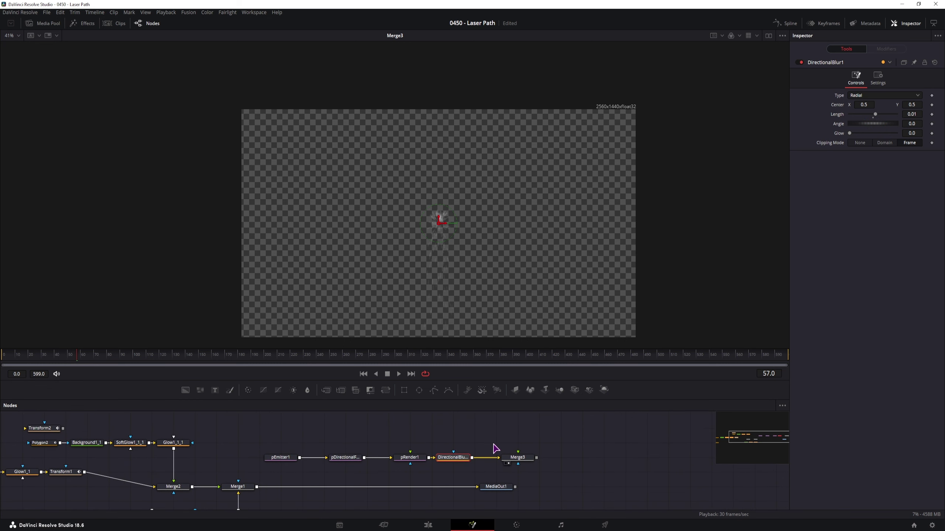
left_click_drag(418, 390, 457, 452)
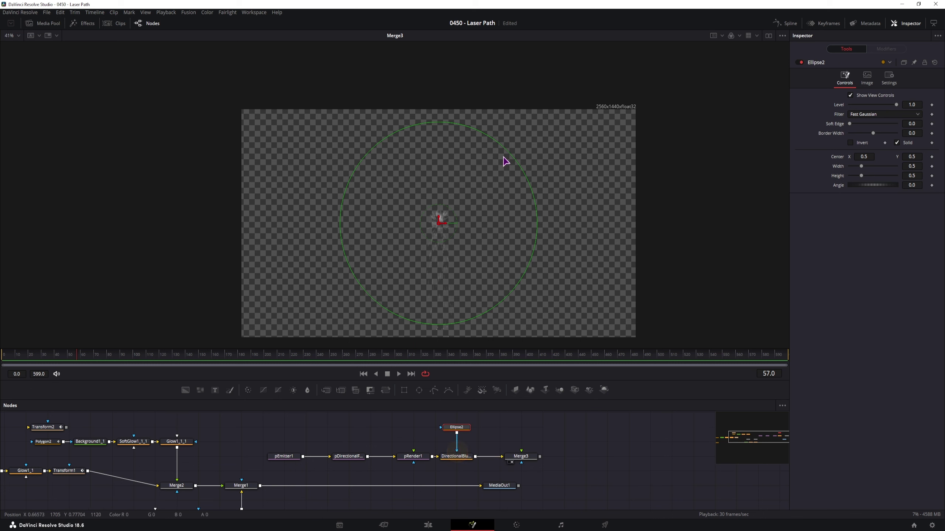
left_click_drag(502, 152, 456, 200)
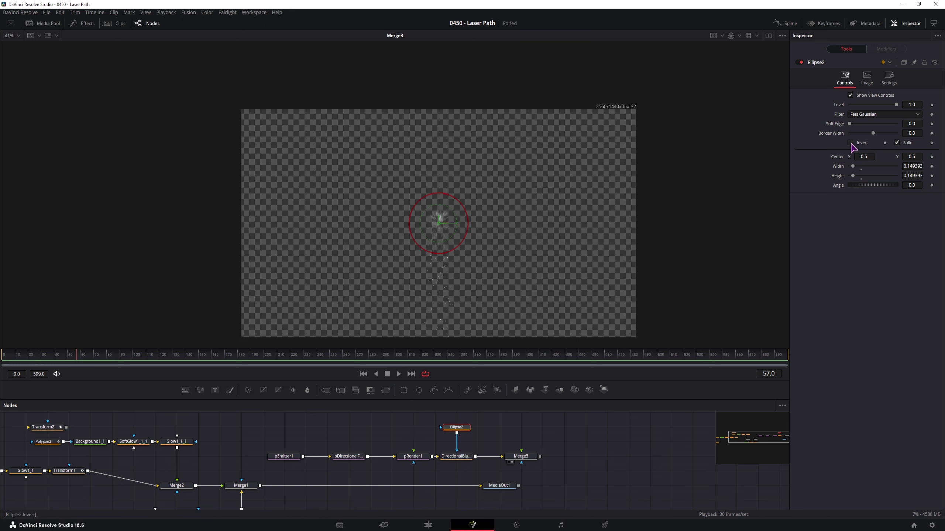
left_click(850, 142)
Step: Shrink the inverted Ellipse2 mask to about 0.12 in width and height and soften its edge
scroll(472, 234, "up", 2)
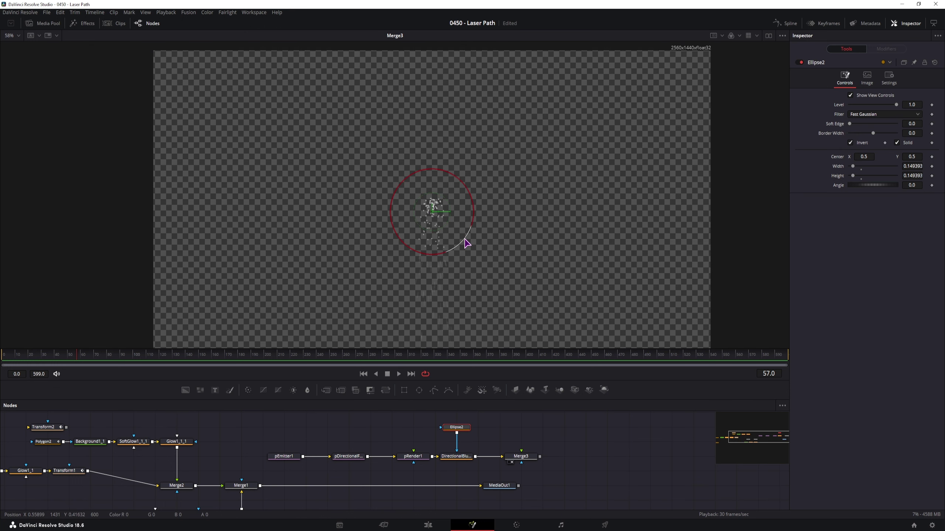
scroll(443, 228, "up", 2)
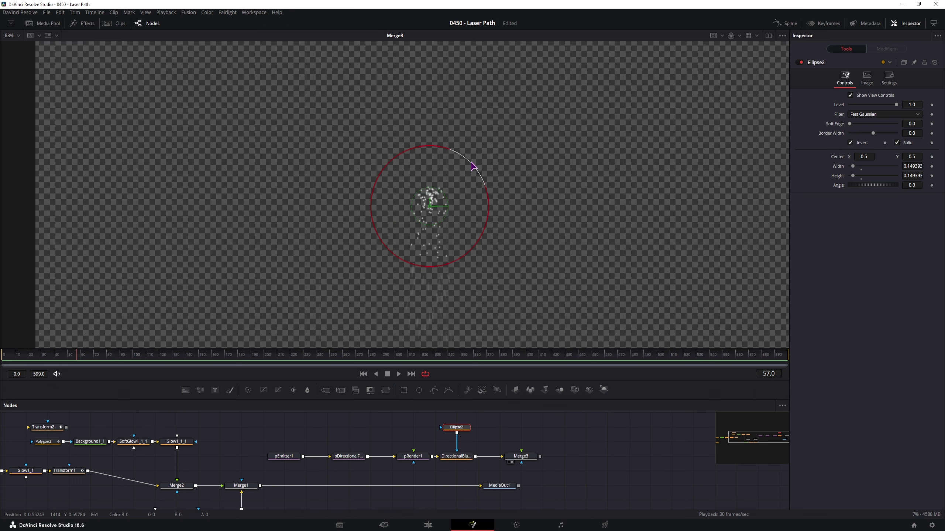
left_click_drag(472, 166, 461, 172)
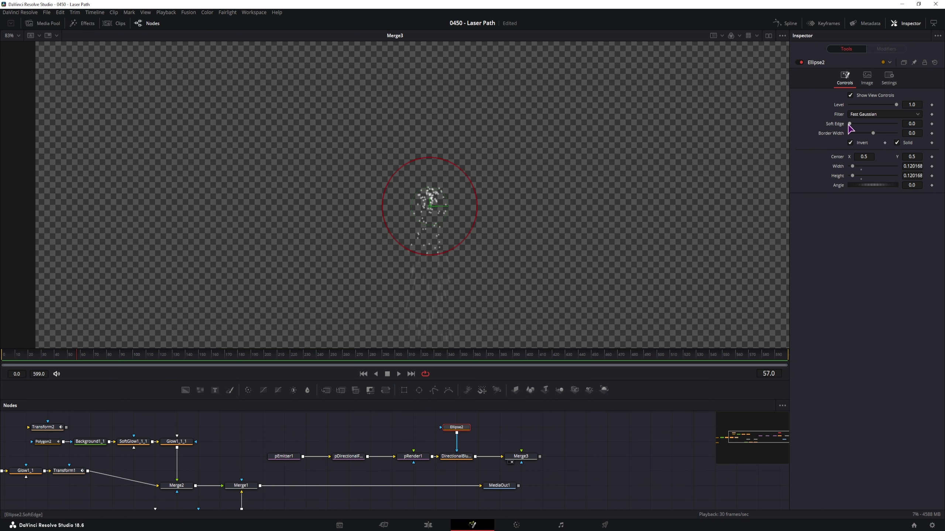
mouse_move(922, 124)
left_mouse_down()
mouse_move(912, 124)
mouse_move(935, 127)
mouse_move(551, 132)
mouse_move(769, 145)
mouse_move(431, 182)
left_mouse_up()
left_click_drag(463, 318, 455, 267)
left_click(457, 456)
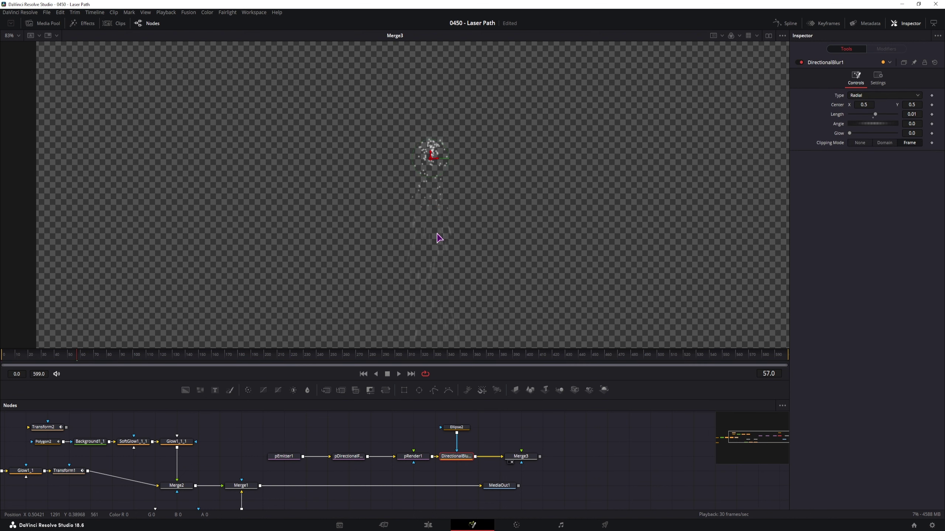
Step: Flatten pEmitter1's Size Over Life curve and reset Size to Velocity to 0.0
left_click(284, 456)
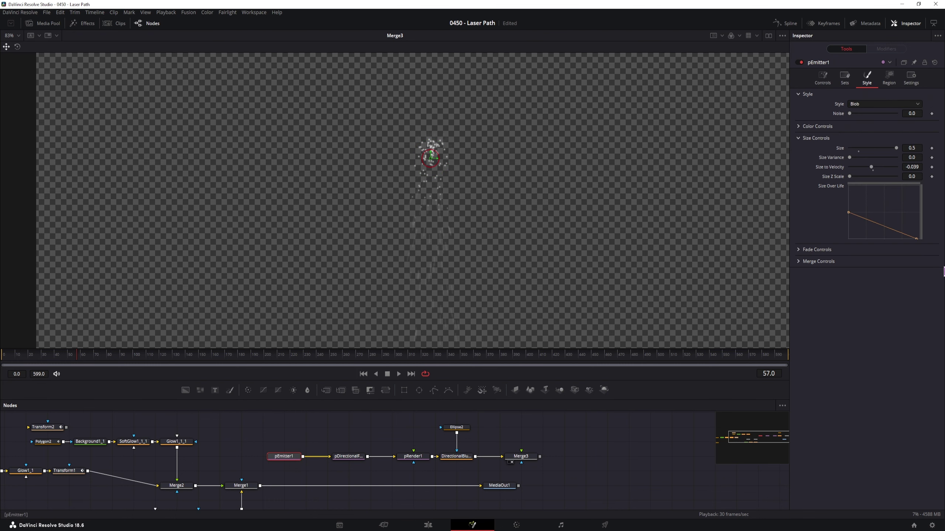
left_click_drag(919, 241, 922, 212)
double_click(833, 166)
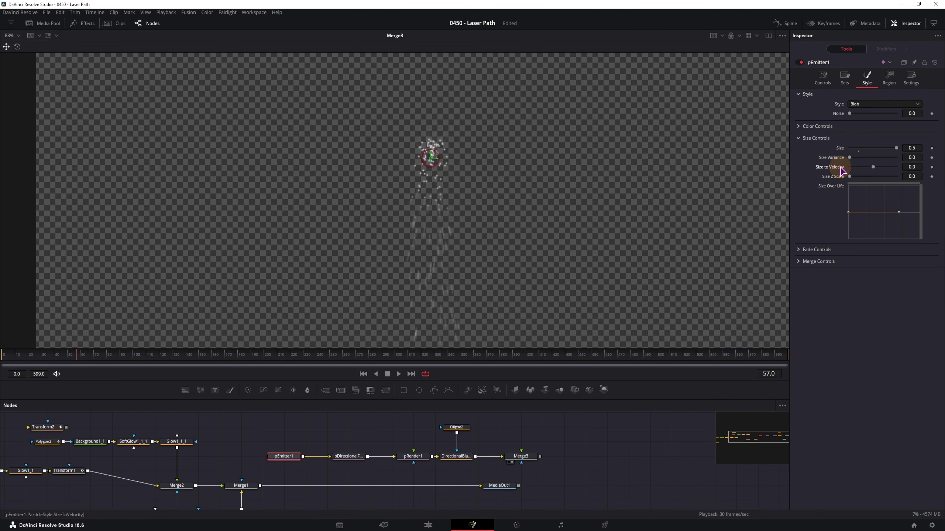
Step: Try adjusting the fade-in and fade-out range of pEmitter1's particles
left_click(796, 249)
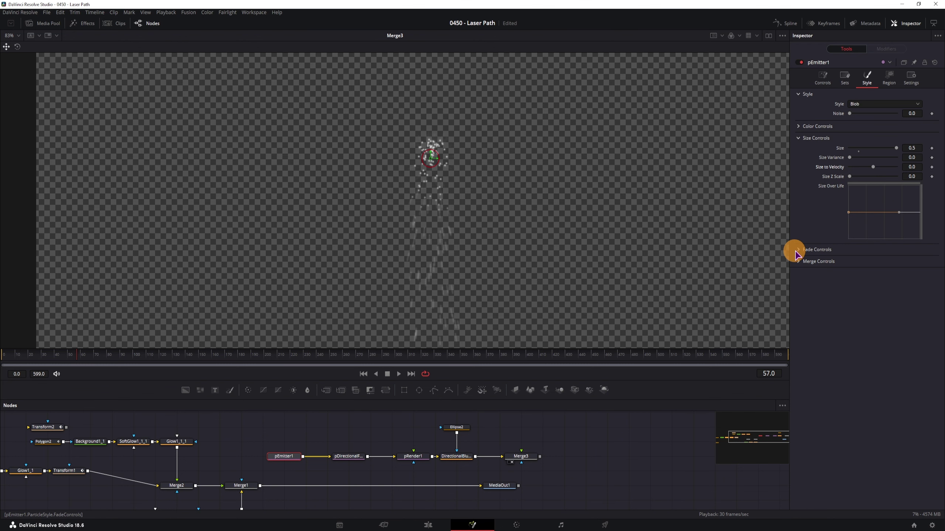
mouse_move(913, 260)
left_mouse_down()
mouse_move(830, 262)
mouse_move(928, 261)
left_mouse_up()
left_click_drag(851, 261, 781, 264)
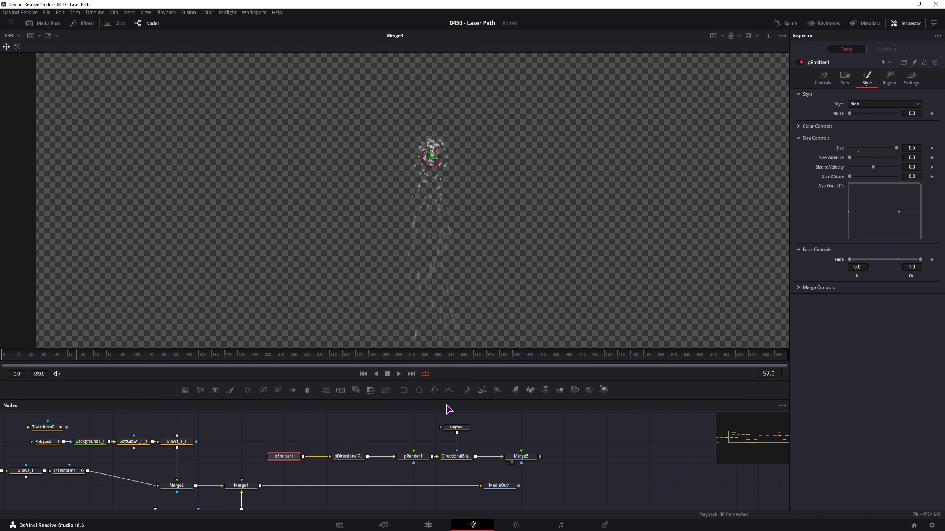
Step: Set pEmitter1's Size to 1.0 and Size to Velocity to -0.039, with the Size Over Life curve rising toward the end
left_click(912, 148)
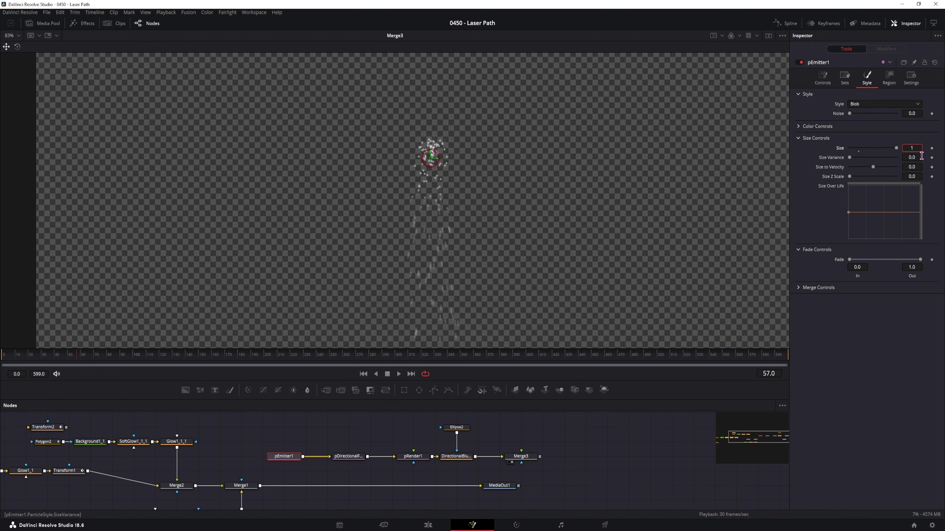
left_click(920, 157)
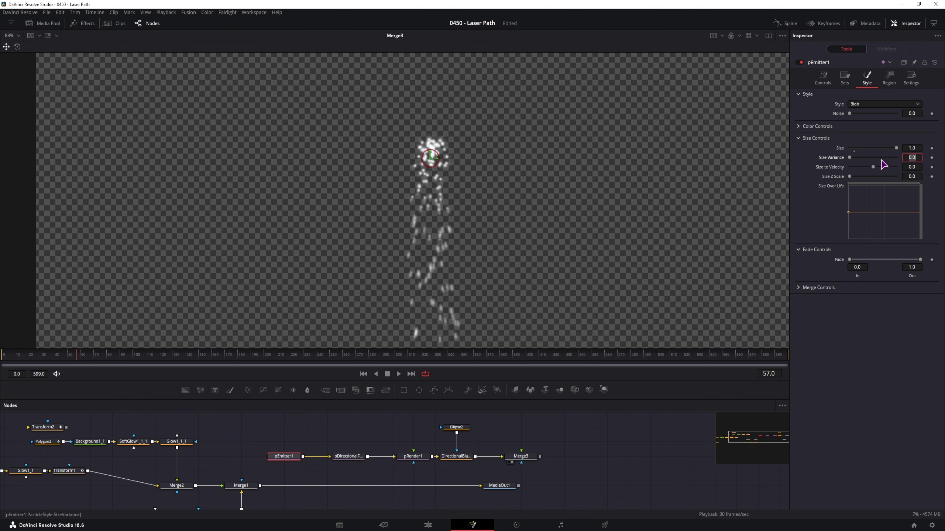
Step: Color pEmitter1's particles cyan by setting Red to 0.0 with Green and Blue at 1.0
left_click(802, 127)
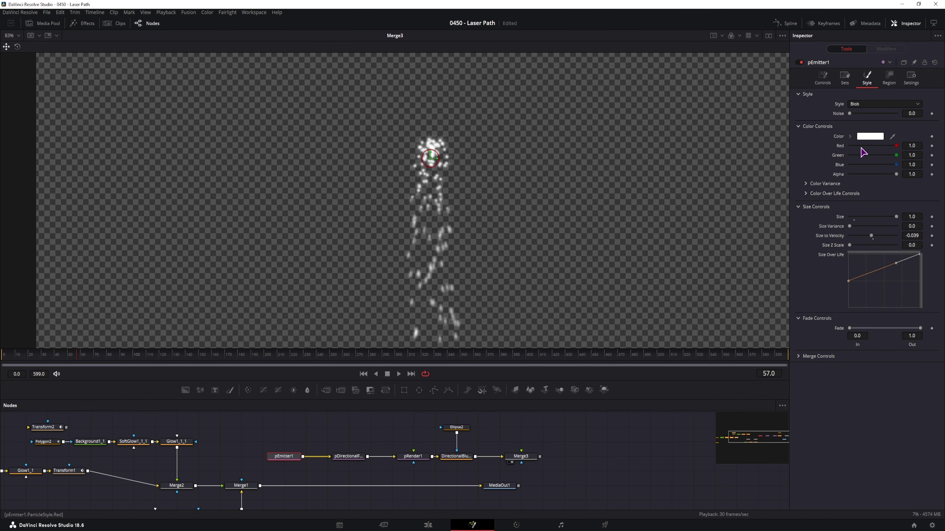
mouse_move(896, 146)
left_mouse_down()
mouse_move(858, 152)
mouse_move(877, 154)
mouse_move(867, 170)
mouse_move(905, 163)
mouse_move(882, 145)
mouse_move(832, 150)
mouse_move(904, 159)
left_mouse_up()
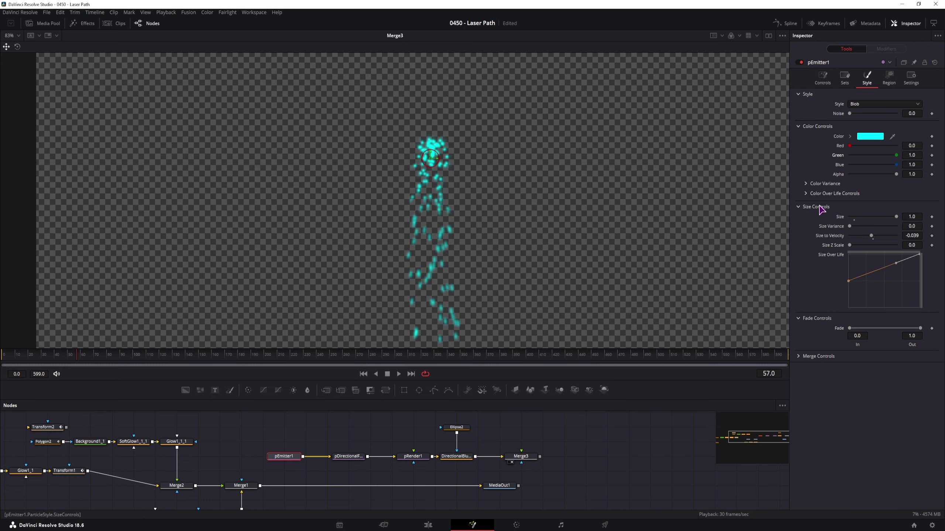
Step: Add stops to pEmitter1's Color Over Life gradient so it runs from white through blue to black at about 0.304
left_click(806, 194)
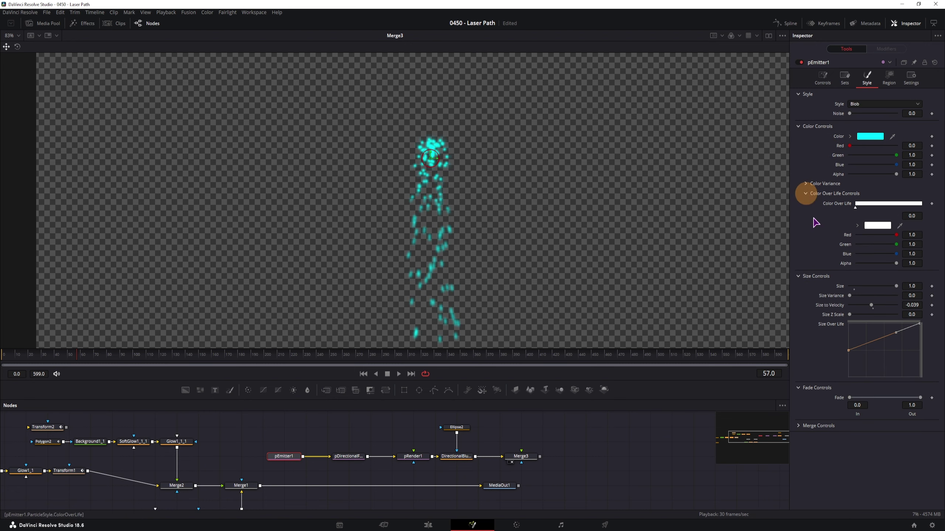
left_click(870, 204)
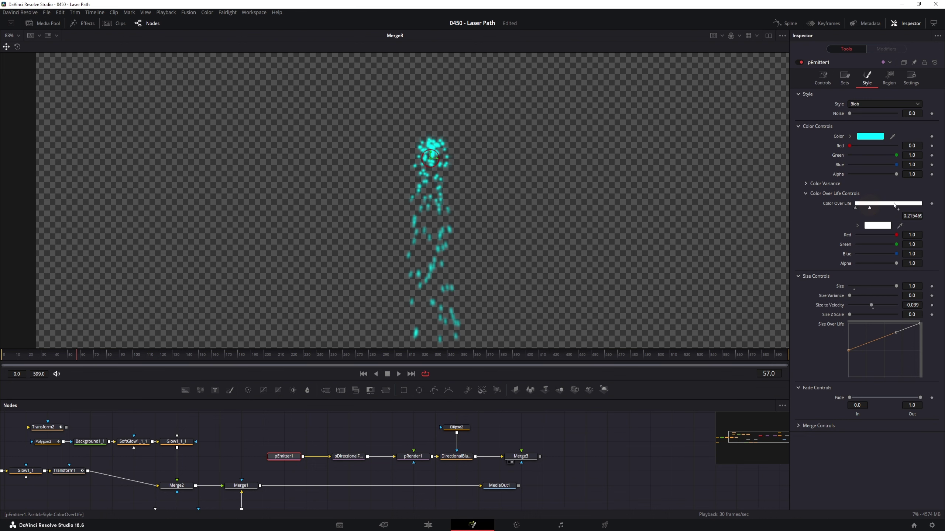
left_click(890, 204)
left_click(910, 204)
mouse_move(896, 235)
left_mouse_down()
mouse_move(852, 236)
mouse_move(896, 245)
left_mouse_up()
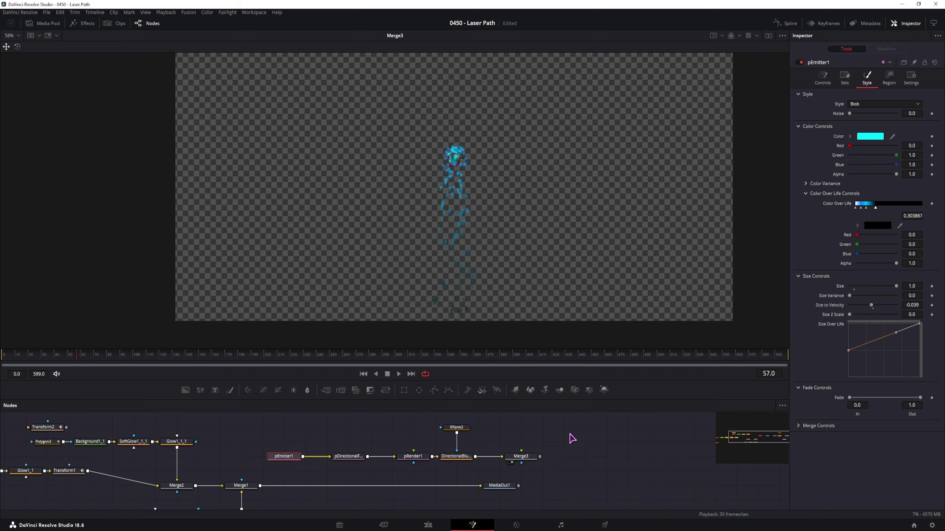
Step: Shift MediaOut1 and Merge3 farther along the node graph to make room behind the spark chain
left_click(568, 453)
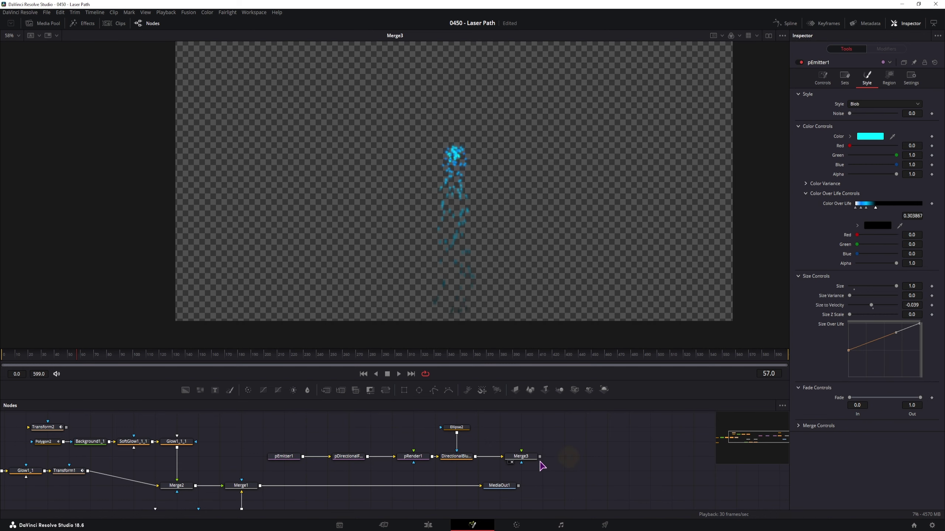
left_click_drag(500, 486, 585, 486)
left_click_drag(521, 456, 585, 457)
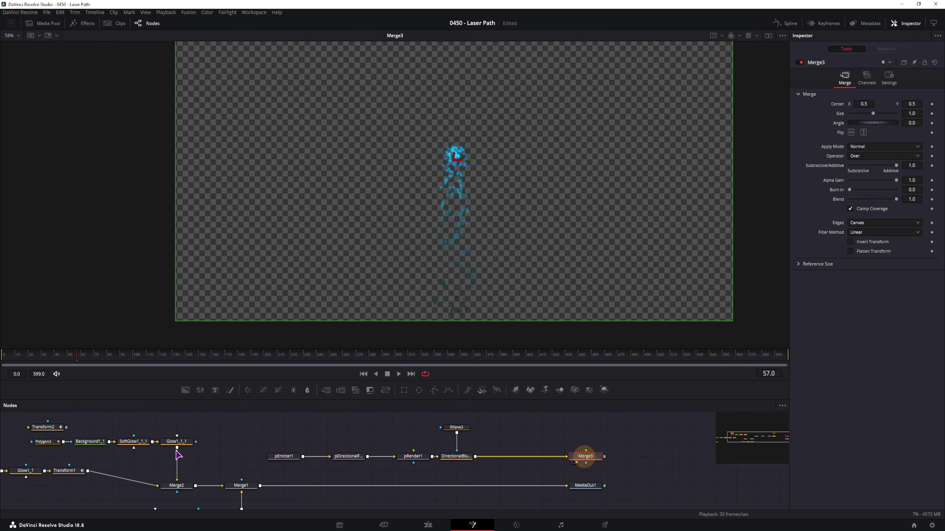
Step: Copy SoftGlow1_1_1 and Glow1_1_1 onto the spark chain after its directional blur, and merge the result over Merge1's output through Merge3
scroll(220, 449, "up", 2)
left_click_drag(243, 439, 156, 467)
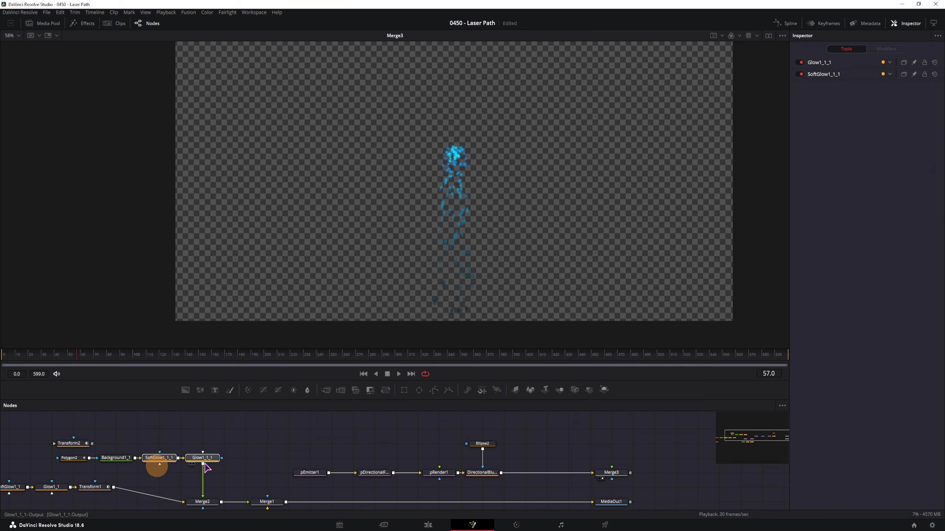
key("ctrl+c")
left_click(542, 450)
key("ctrl+v")
left_click_drag(549, 457, 247, 423)
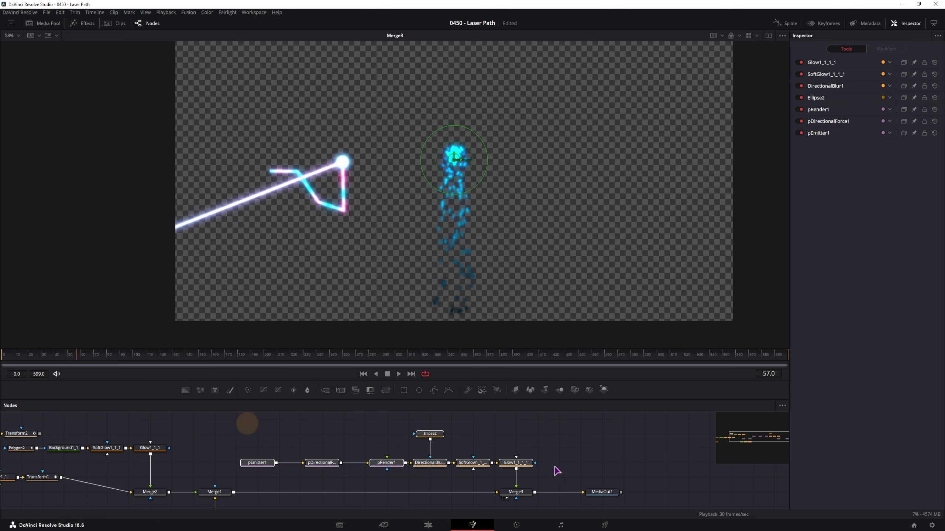
Step: Raise the spark nodes in the graph and insert a Transform node between the copied Glow and Merge3
left_click_drag(517, 463, 517, 447)
left_click(387, 392)
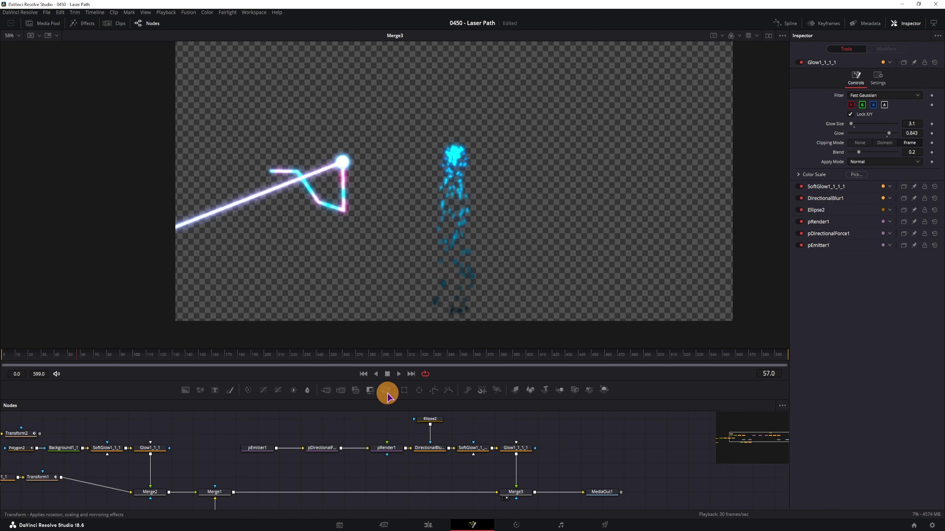
left_click_drag(388, 393, 517, 476)
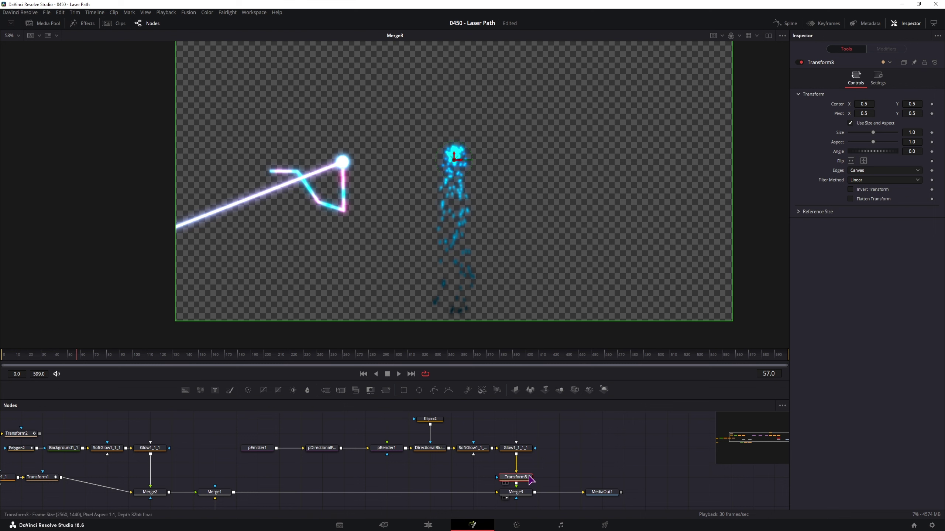
Step: Try to drive Transform3's Center with a path modifier connected to an existing polygon's polyline
right_click(839, 108)
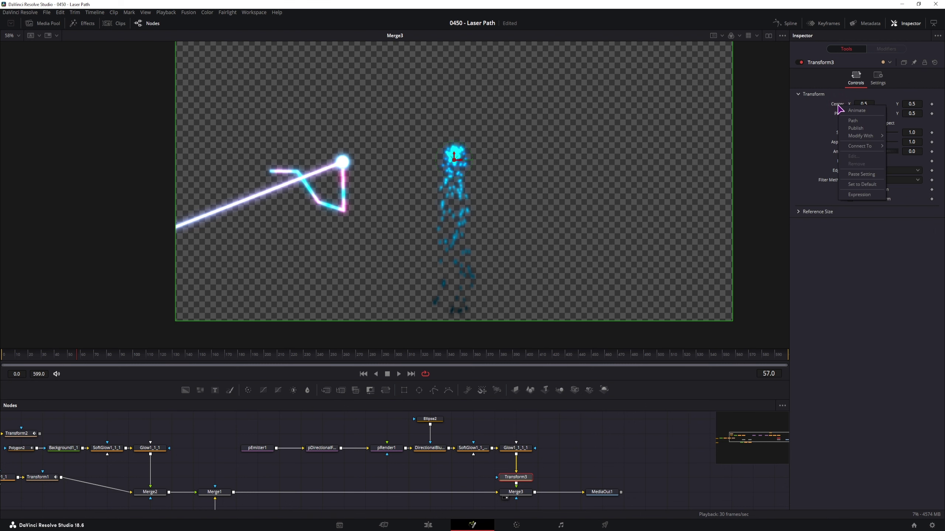
left_click(853, 121)
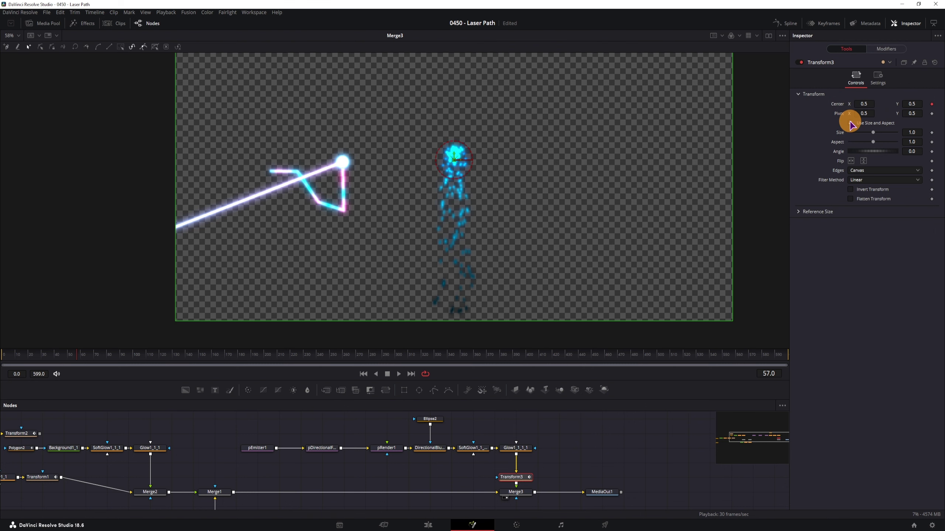
left_click(886, 49)
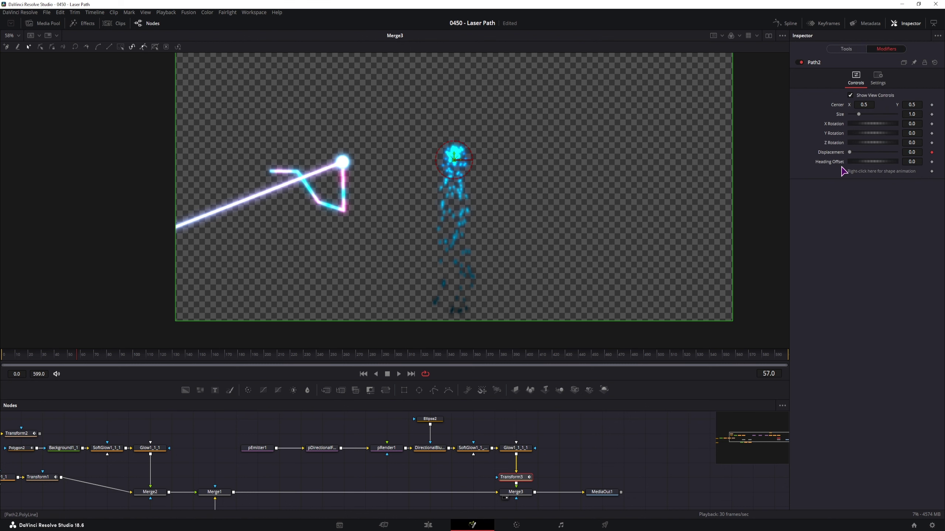
right_click(880, 173)
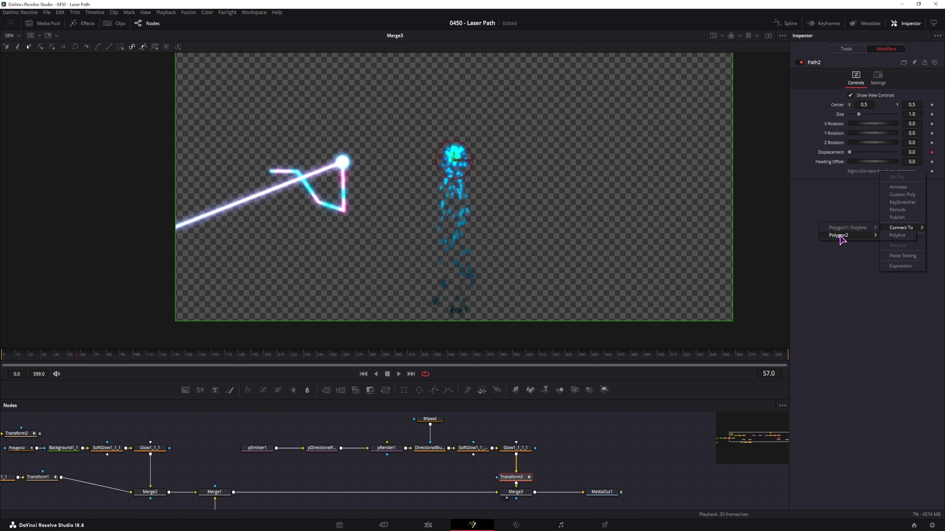
left_click(837, 276)
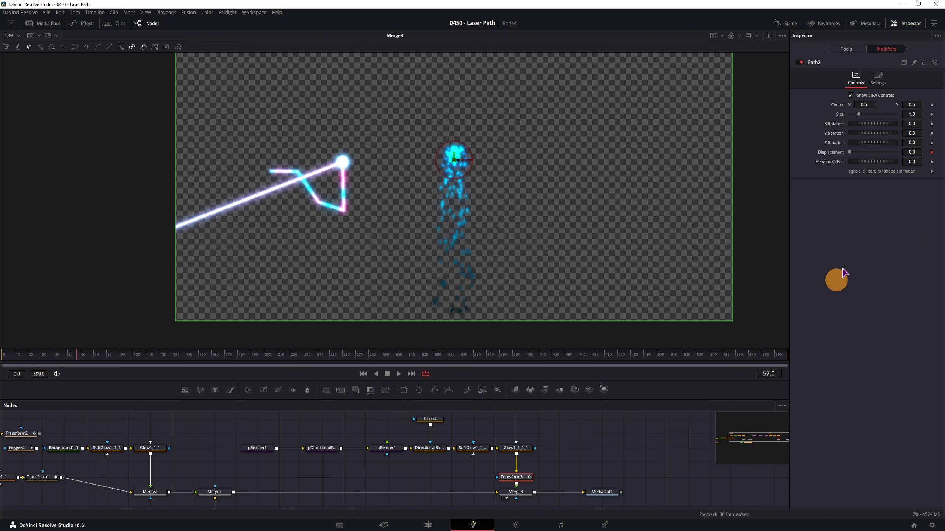
right_click(817, 64)
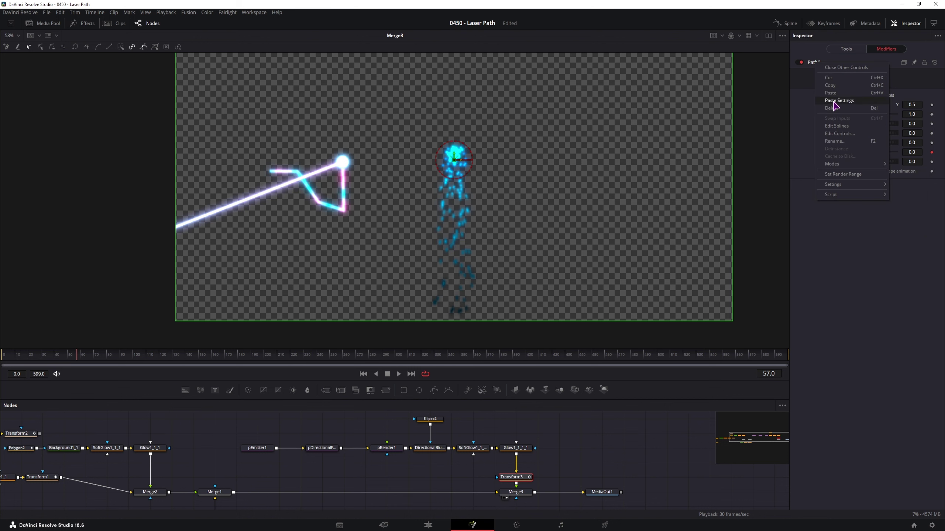
left_click(853, 52)
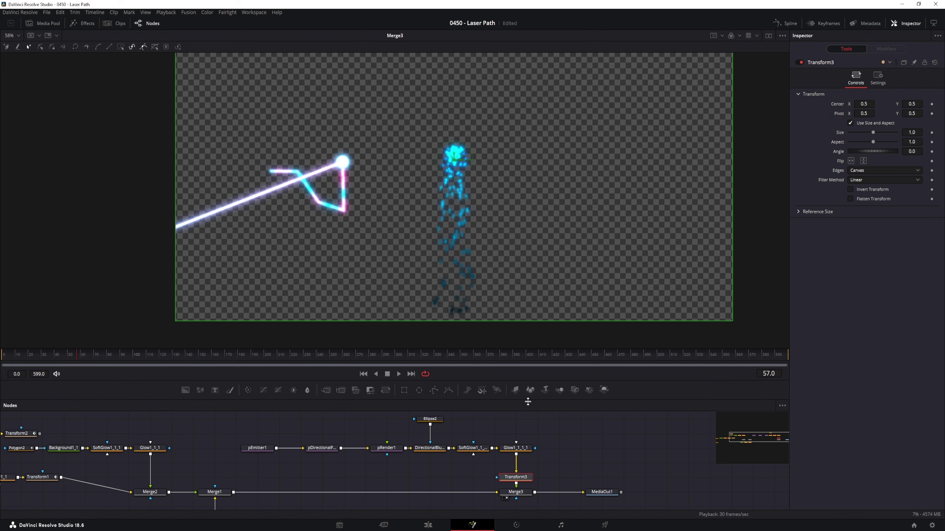
Step: Check the dot's animation on Transform1 over the timeline and pin Transform1's controls in the Inspector
left_click_drag(127, 439, 399, 467)
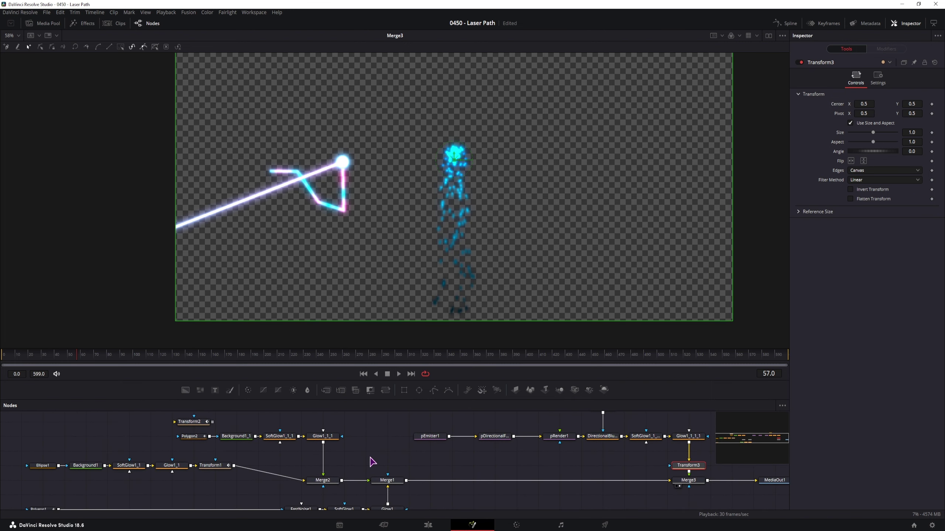
left_click_drag(259, 463, 267, 452)
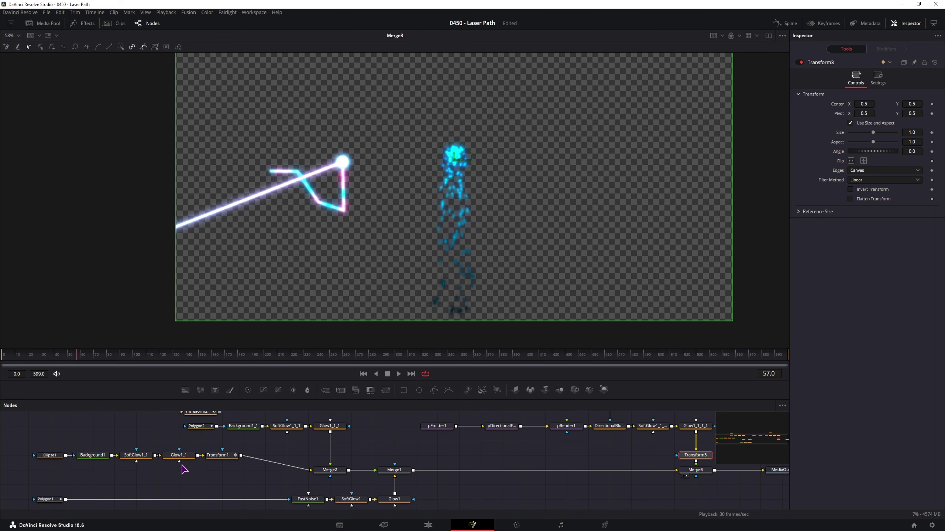
left_click(225, 457)
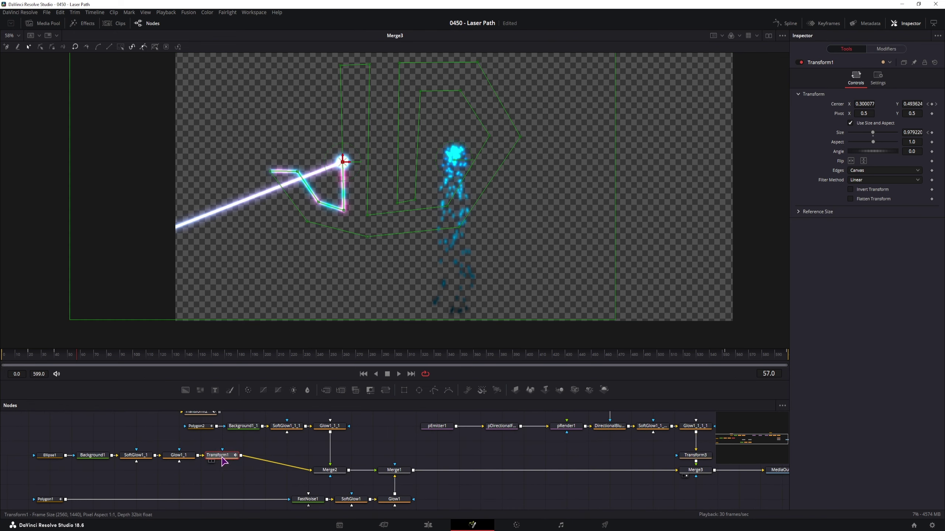
left_click_drag(26, 359, 193, 364)
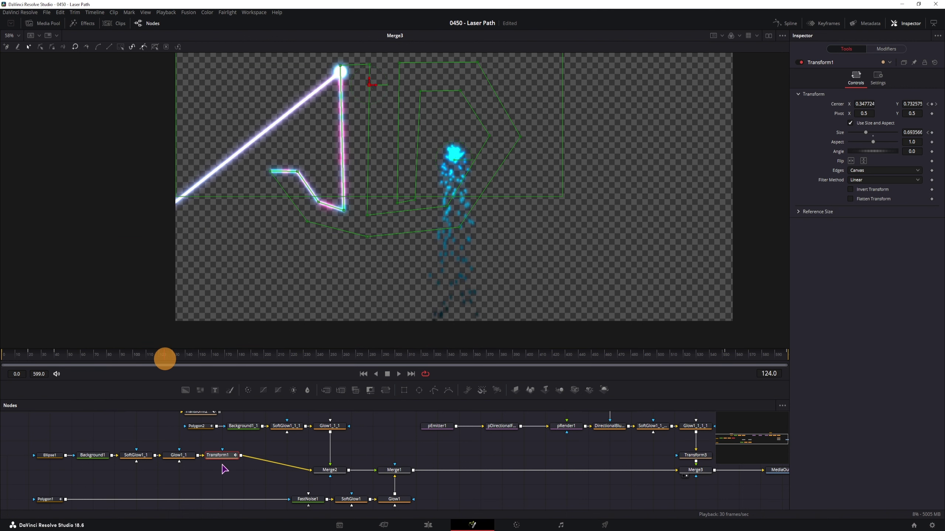
scroll(599, 468, "right", 2)
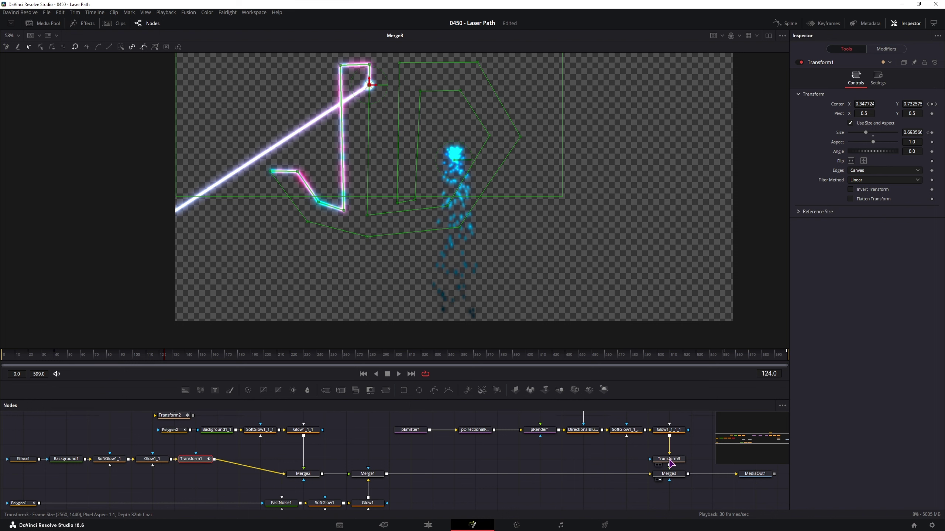
left_click(914, 62)
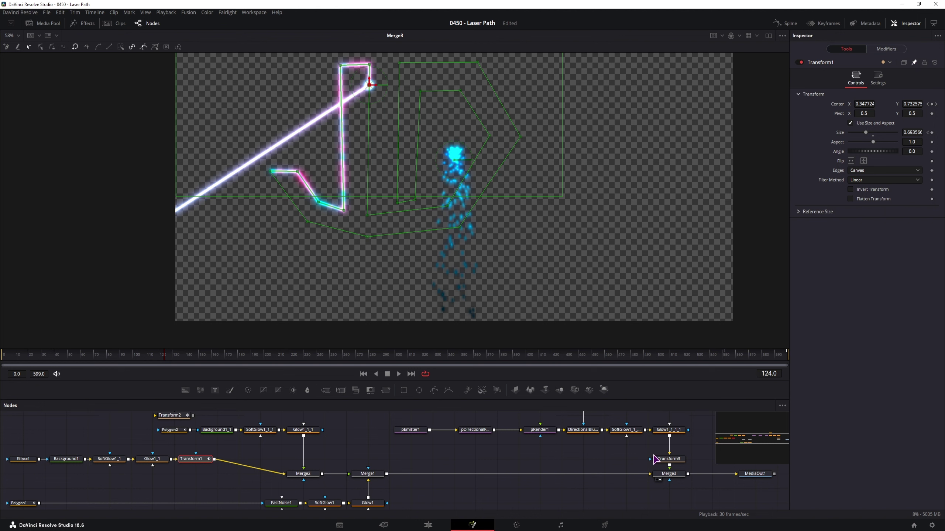
Step: Link Transform3's Center by expression to Transform1.Center and scrub to frame 177 to check that the sparks follow the dot
left_click(669, 459)
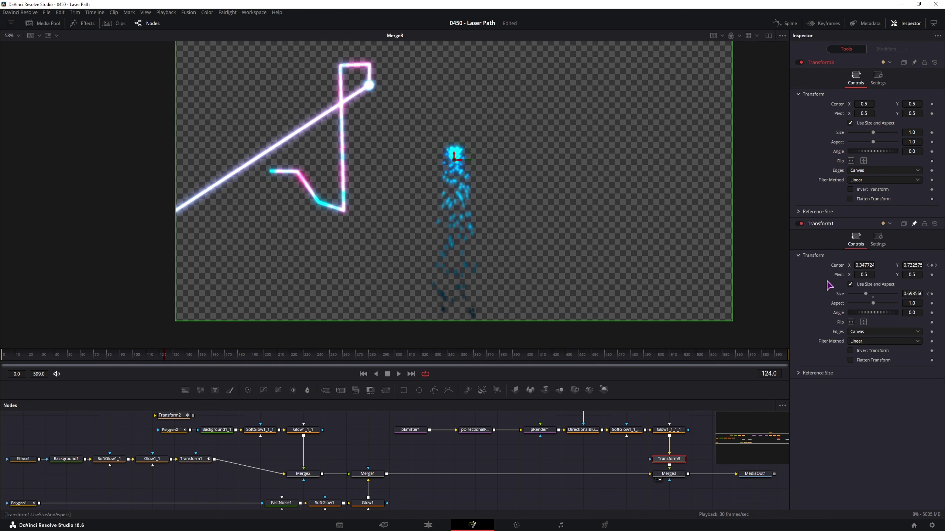
left_click(48, 355)
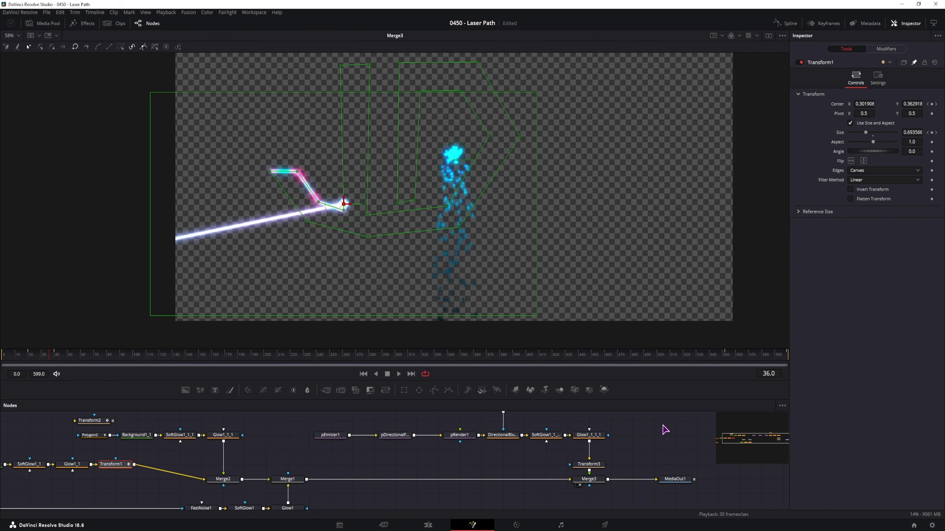
left_click(590, 465)
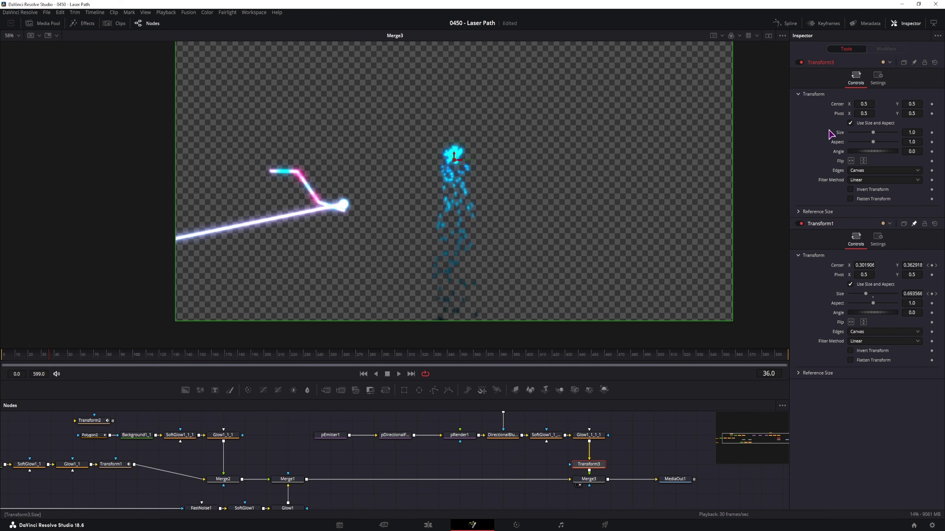
right_click(839, 108)
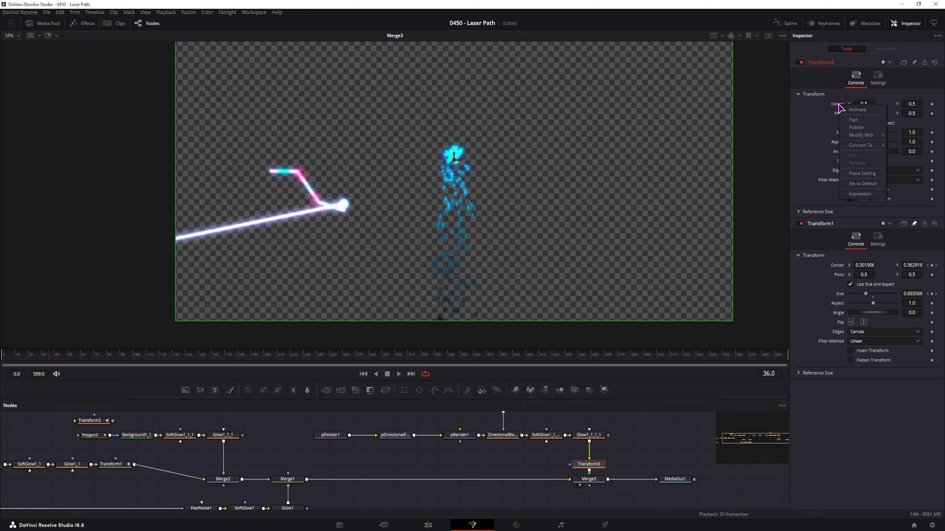
left_click(860, 193)
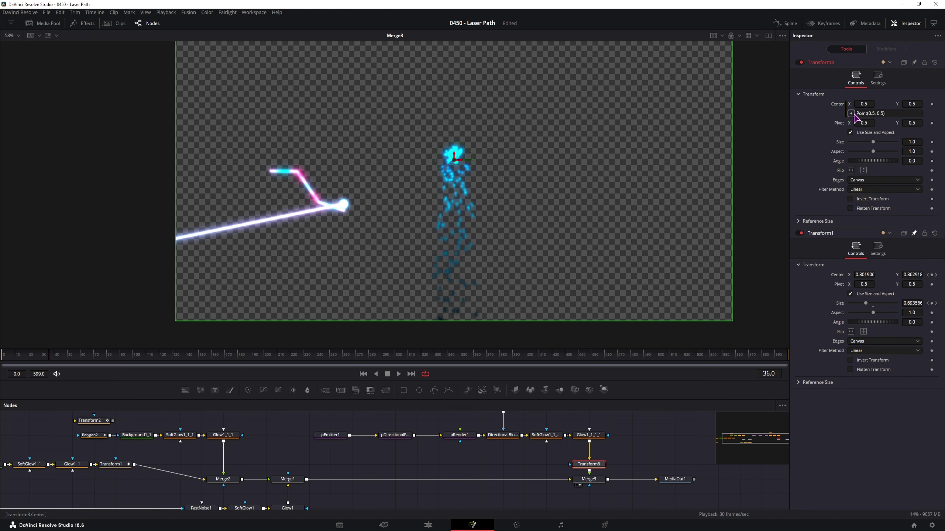
left_click_drag(851, 114, 838, 278)
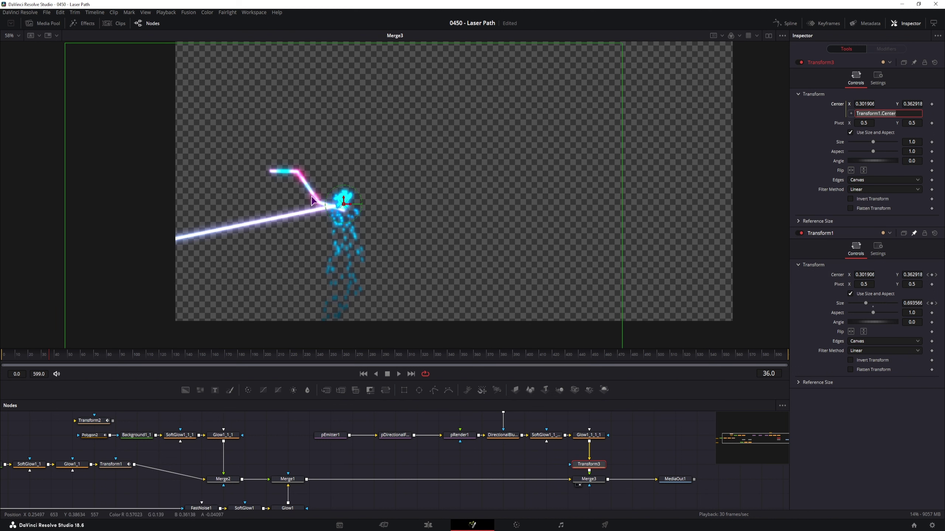
left_click_drag(46, 359, 234, 372)
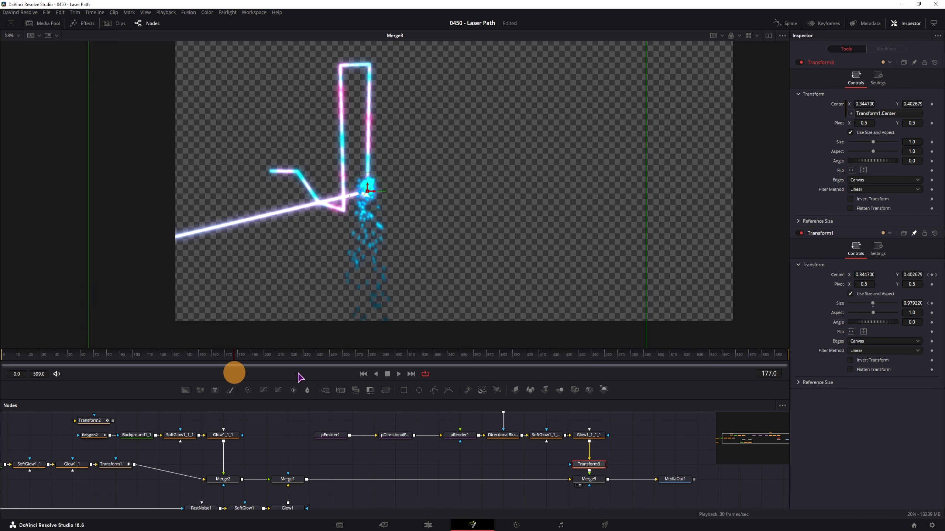
Step: Move Merge3 between Merge2 and Merge1, making room for it, and connect Transform3's output into Merge3
left_click_drag(453, 416, 486, 441)
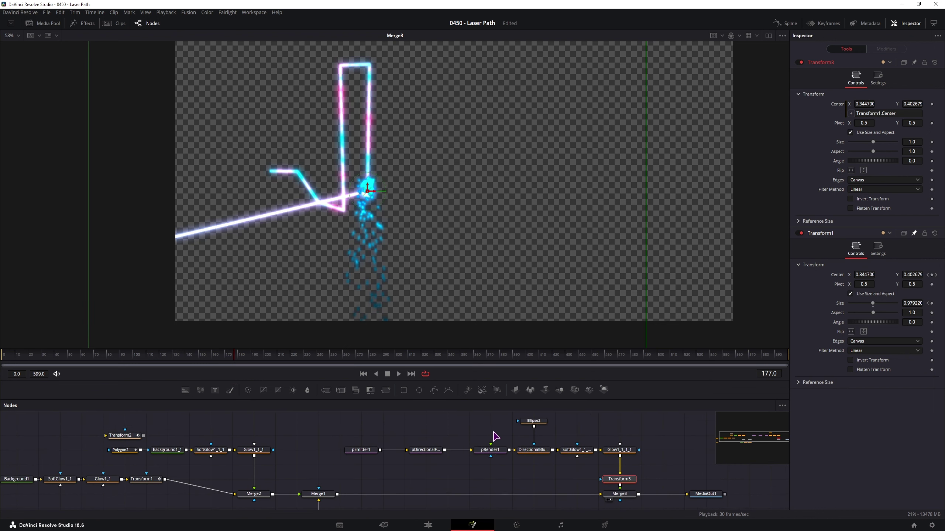
scroll(377, 492, "down", 3)
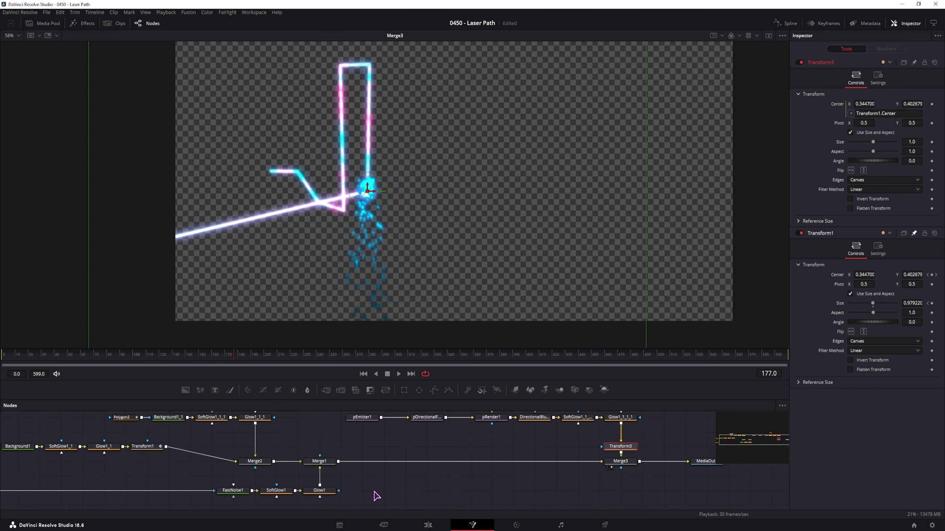
left_click_drag(370, 501, 387, 470)
left_click(512, 495)
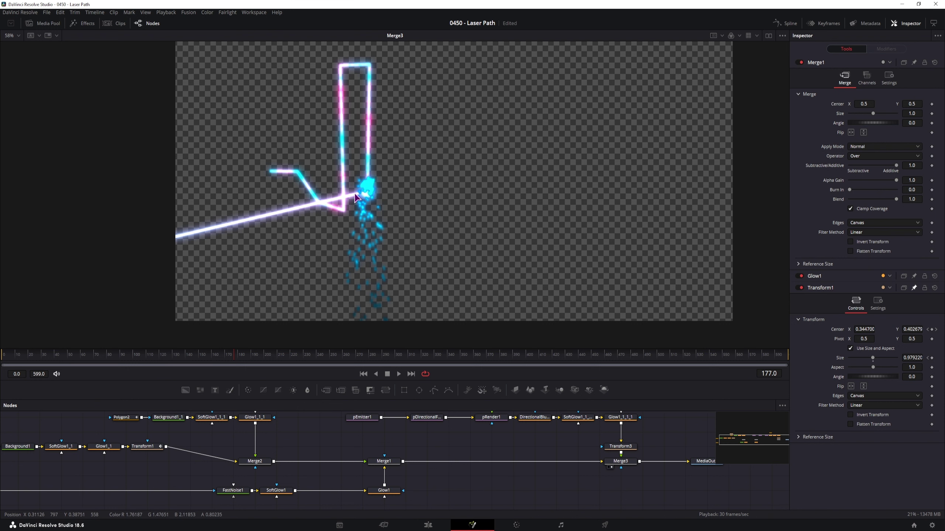
left_click_drag(620, 461, 330, 465)
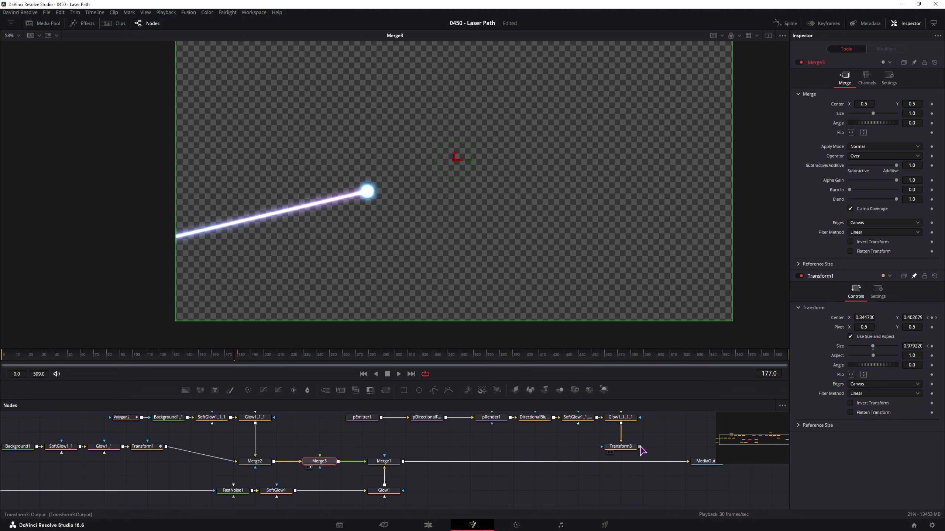
left_click_drag(640, 447, 389, 441)
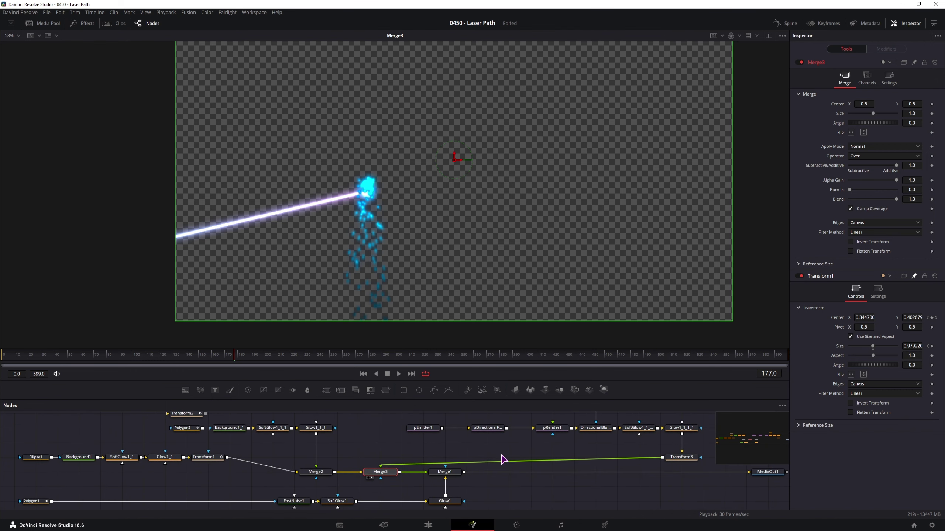
Step: Swap Merge3's background and foreground inputs to put the dot over the sparks, and show Merge1 in the viewer
left_click_drag(299, 429, 309, 435)
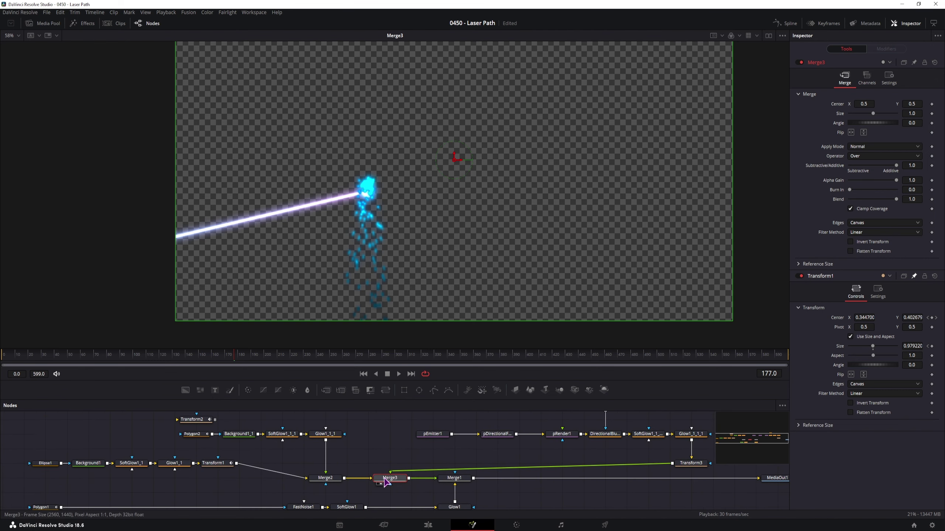
key("ctrl+t")
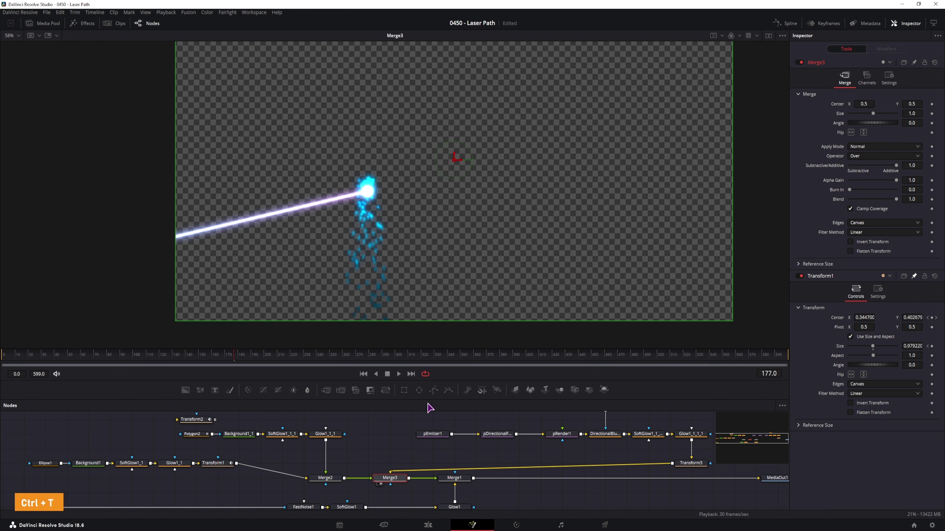
left_click_drag(502, 483, 368, 188)
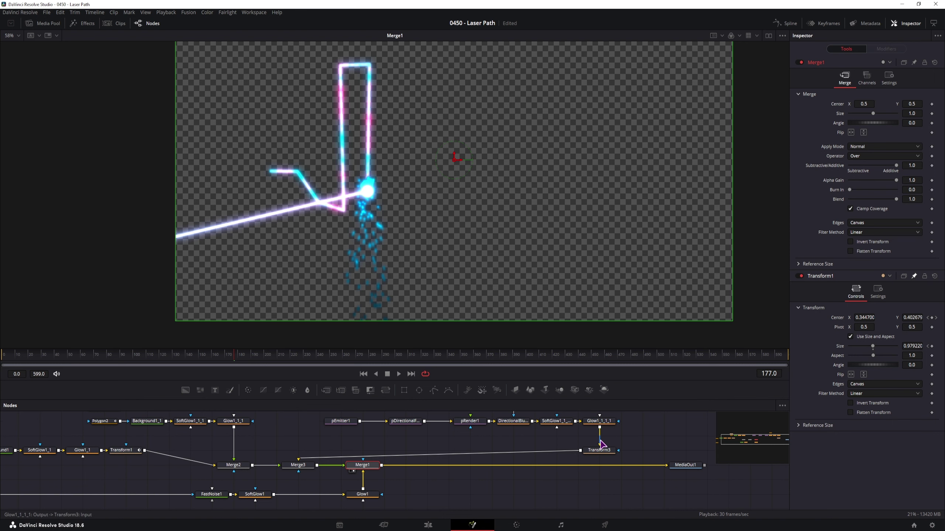
left_click_drag(536, 446, 548, 473)
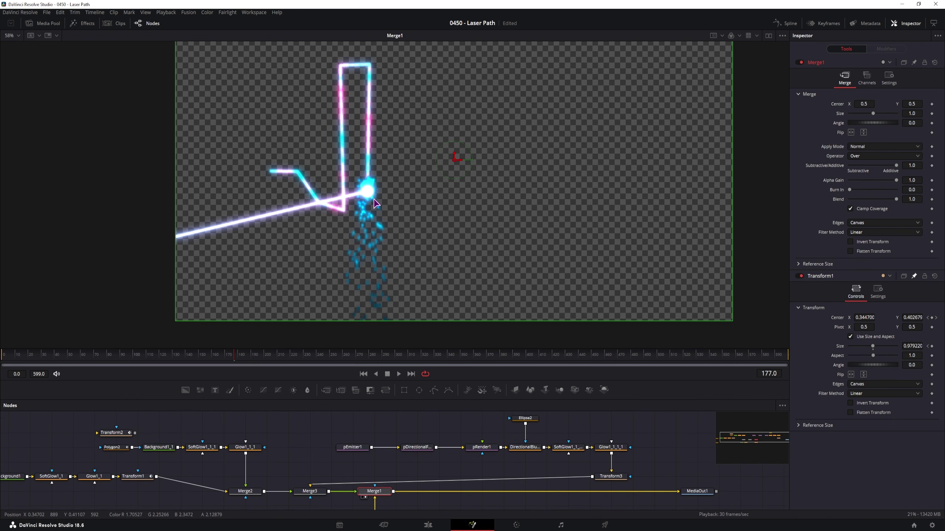
Step: Set pEmitter1's particle Number to 2
left_click(352, 446)
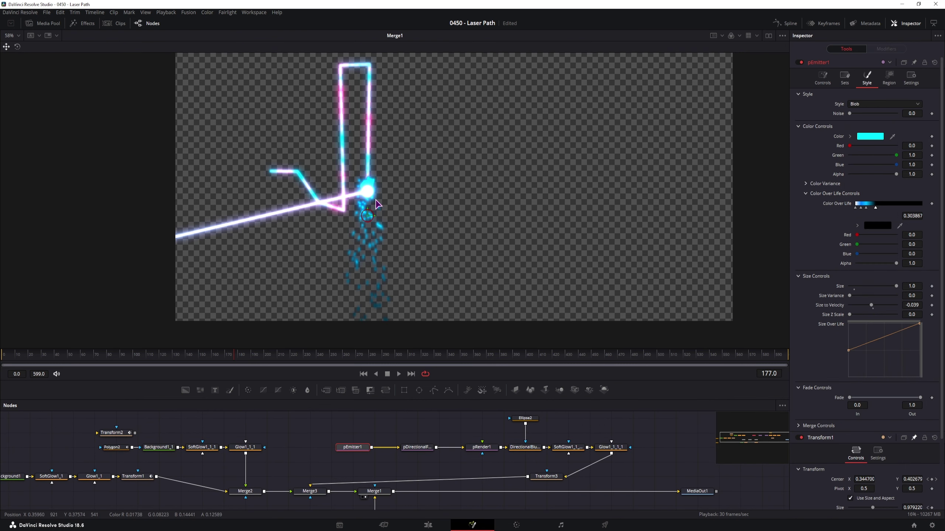
left_click(823, 78)
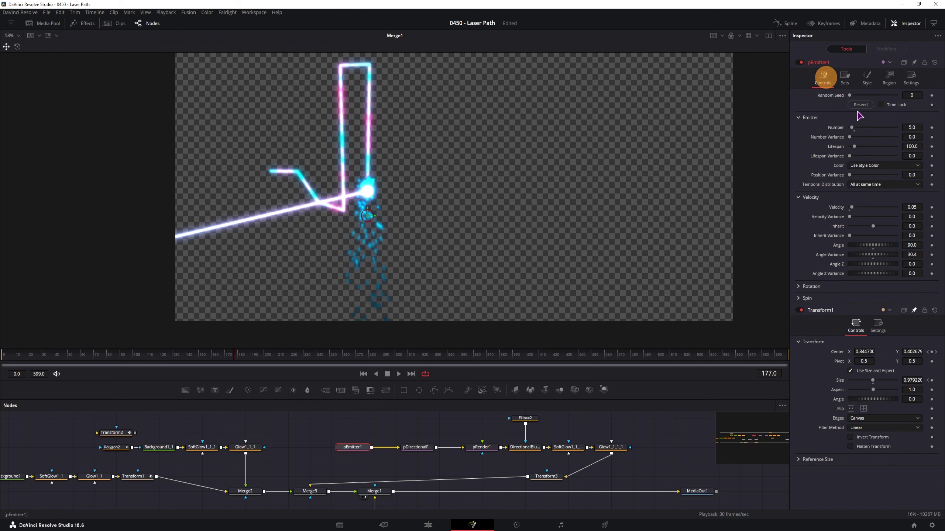
left_click(916, 128)
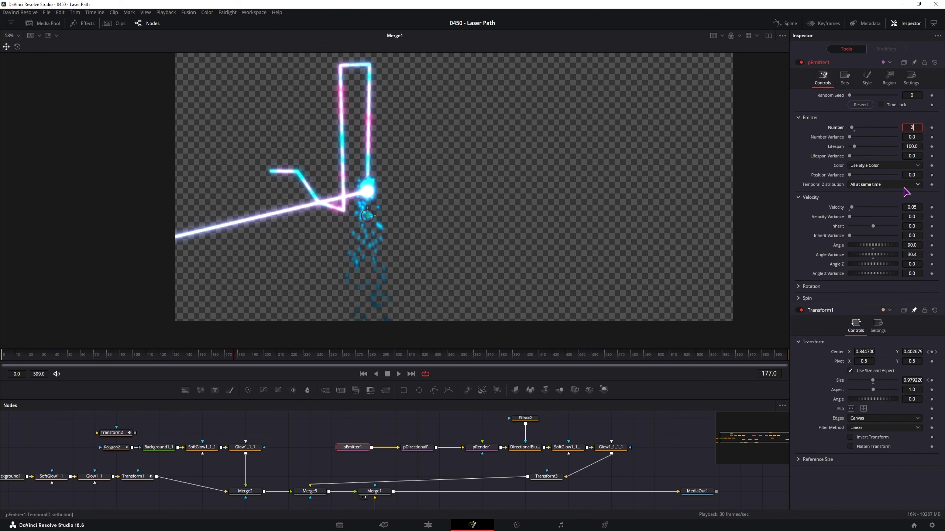
key("Tab")
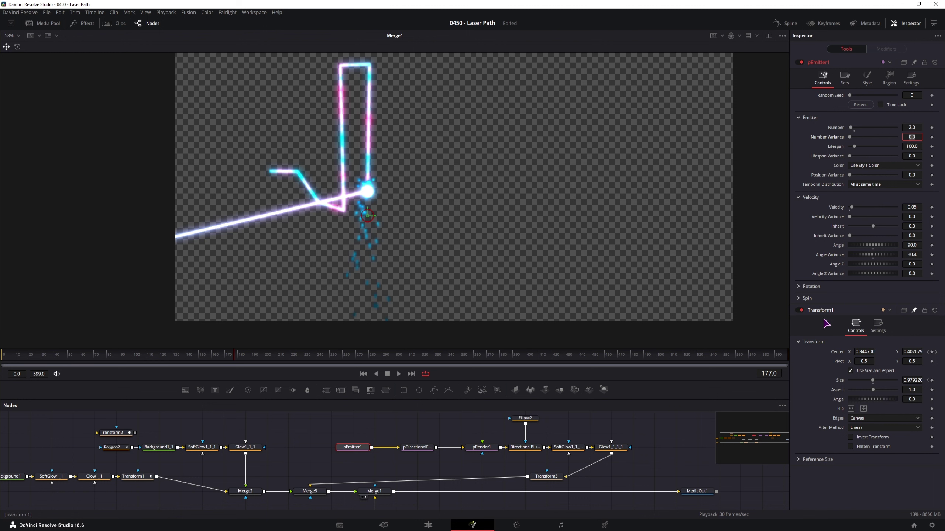
Step: Recolor pEmitter1's particles with a white base color and a pink Color Over Life stop (green 0.673), and try a particle size of 0.638
left_click(867, 78)
left_click_drag(850, 145, 897, 148)
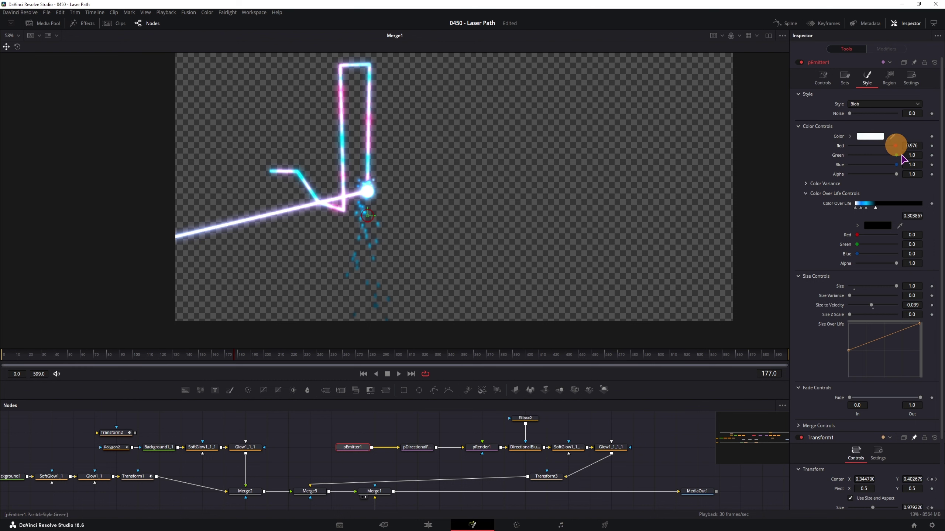
left_click_drag(884, 246, 885, 246)
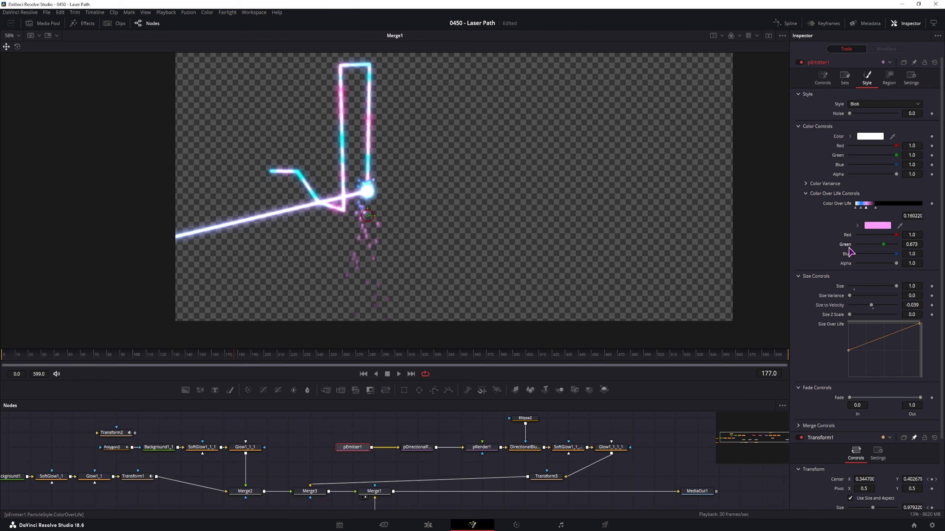
left_click_drag(896, 286, 881, 294)
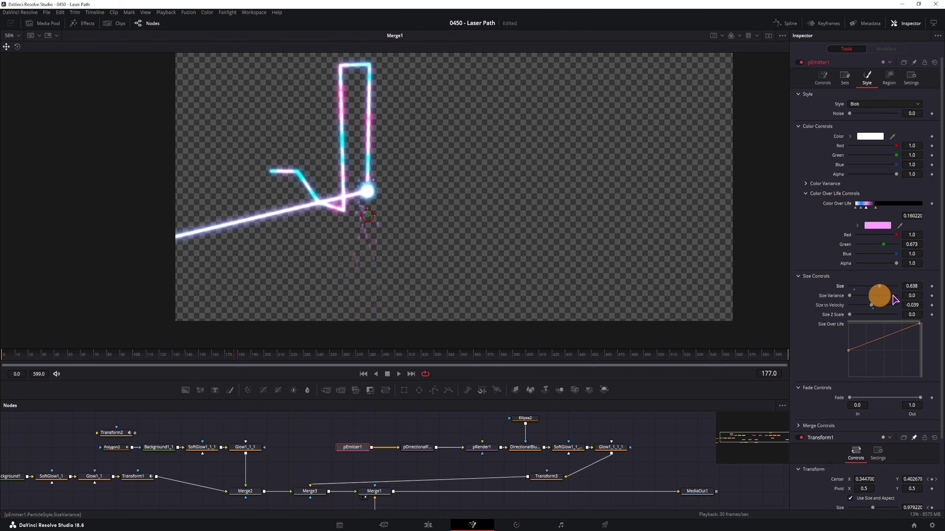
left_click(916, 286)
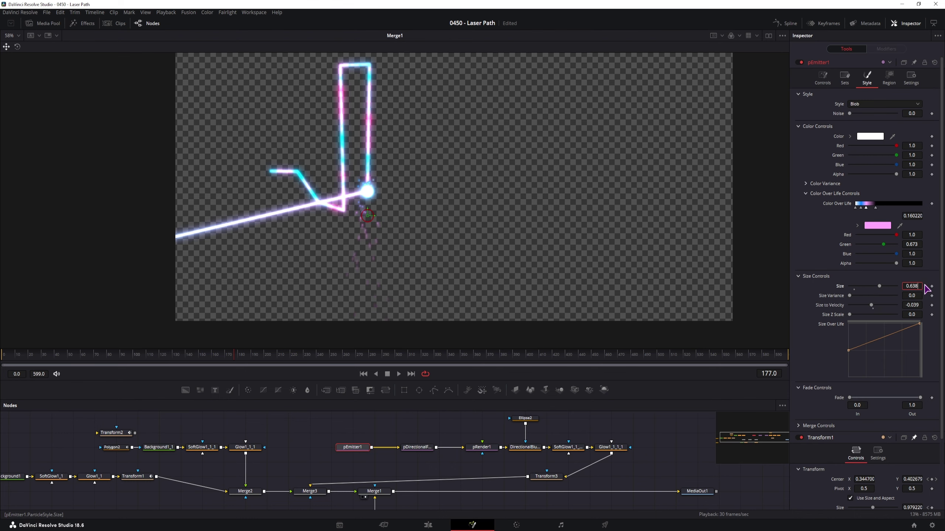
Step: Set pDirectionalForce1's Direction to -100.8 and play the animation from the start to check how the sparks fall
left_click(413, 447)
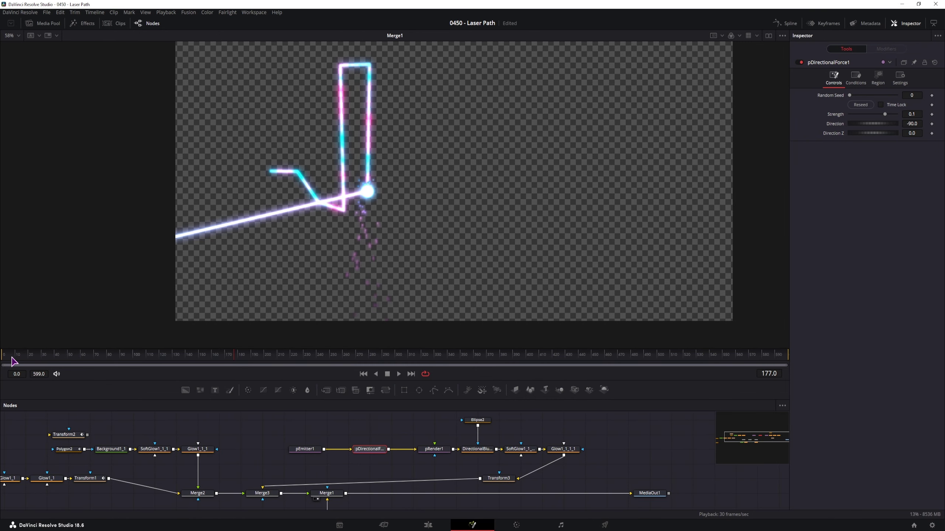
left_click(2, 360)
scroll(422, 440, "left", 3)
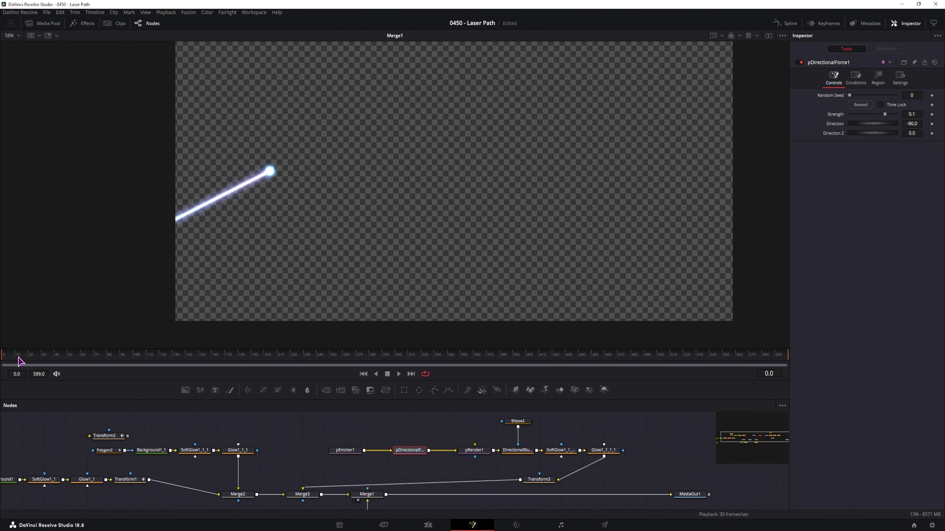
left_click_drag(9, 356, 30, 356)
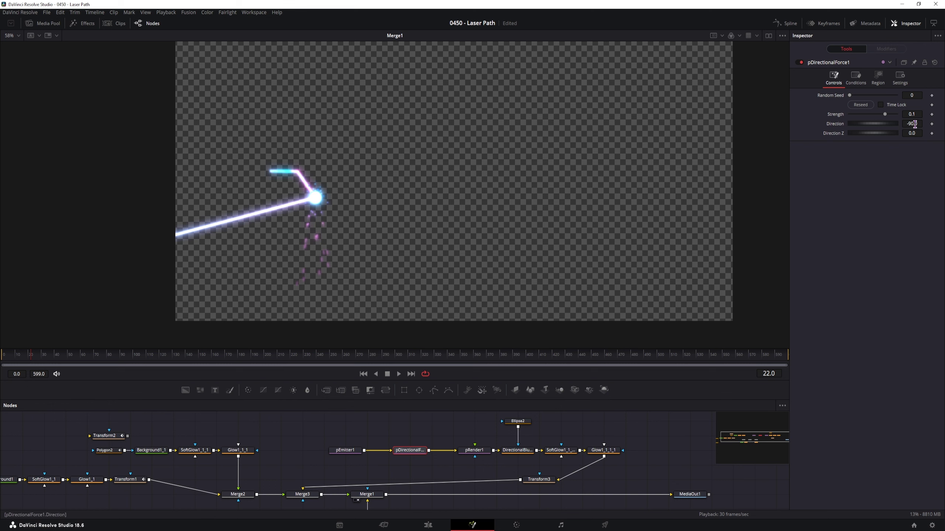
left_click_drag(915, 124, 875, 127)
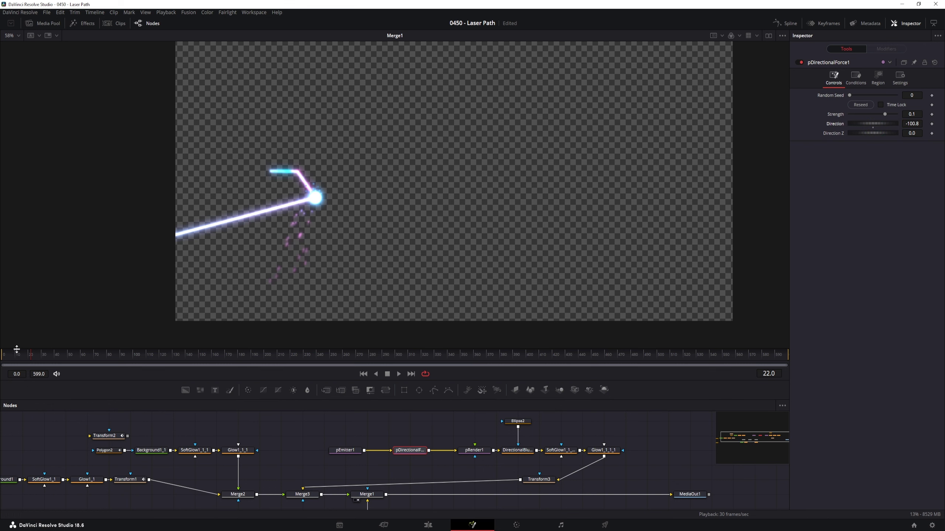
left_click_drag(17, 349, 4, 352)
key("space")
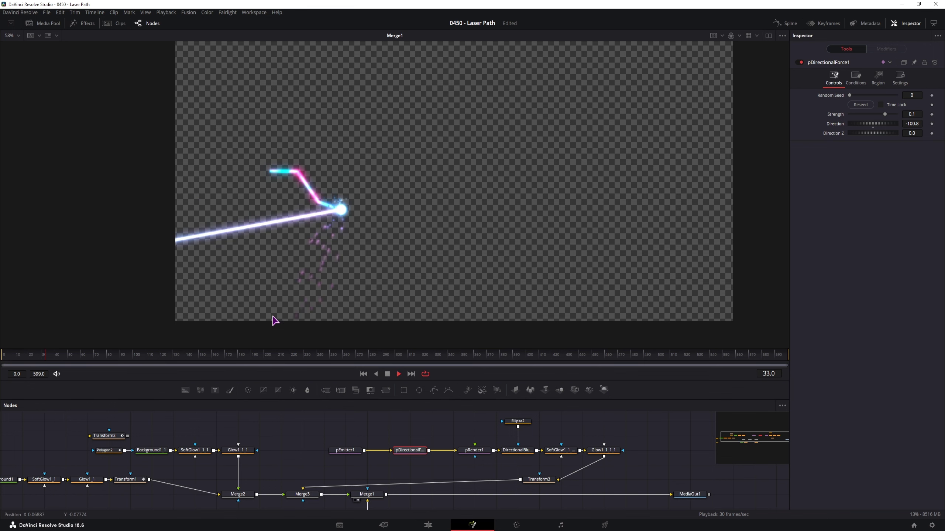
key("space")
Step: Set pDirectionalForce1's Direction to -96.8 and play the animation up to frame 158
left_click(473, 122)
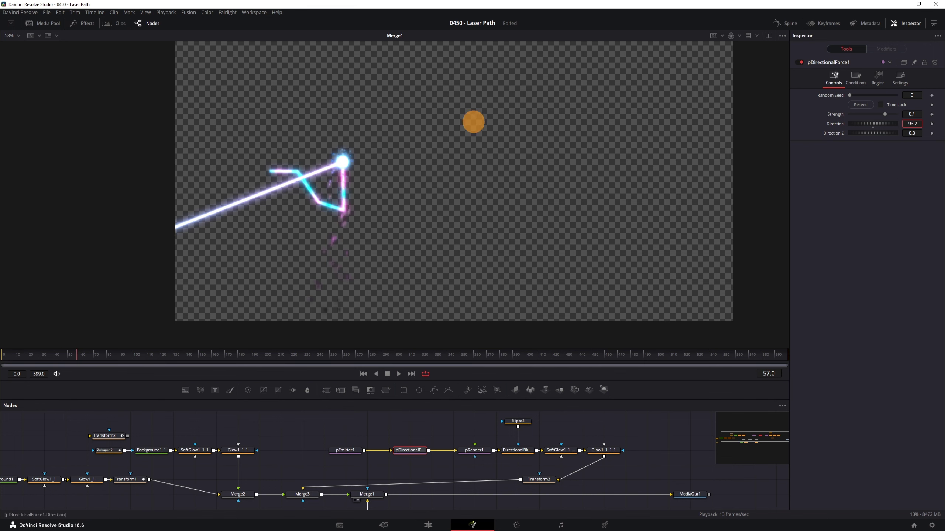
left_click_drag(473, 122, 462, 139)
key("space")
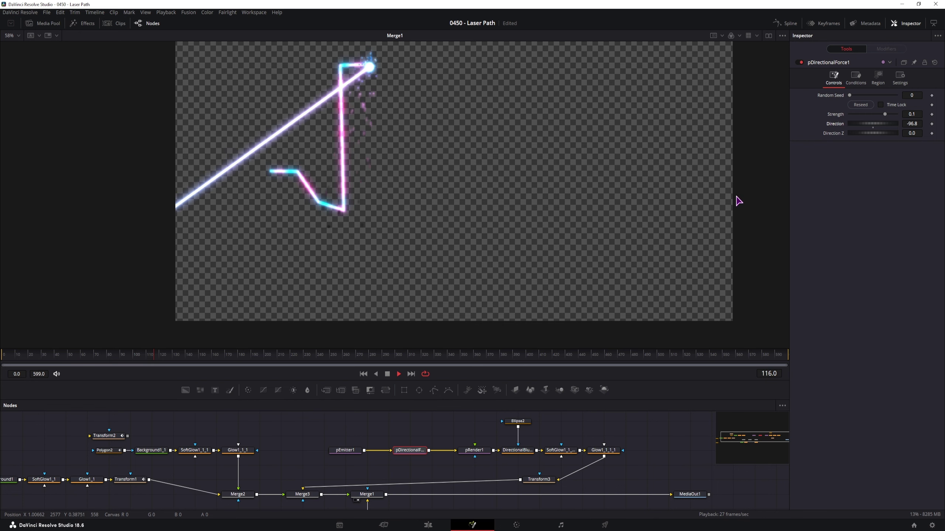
left_click(386, 373)
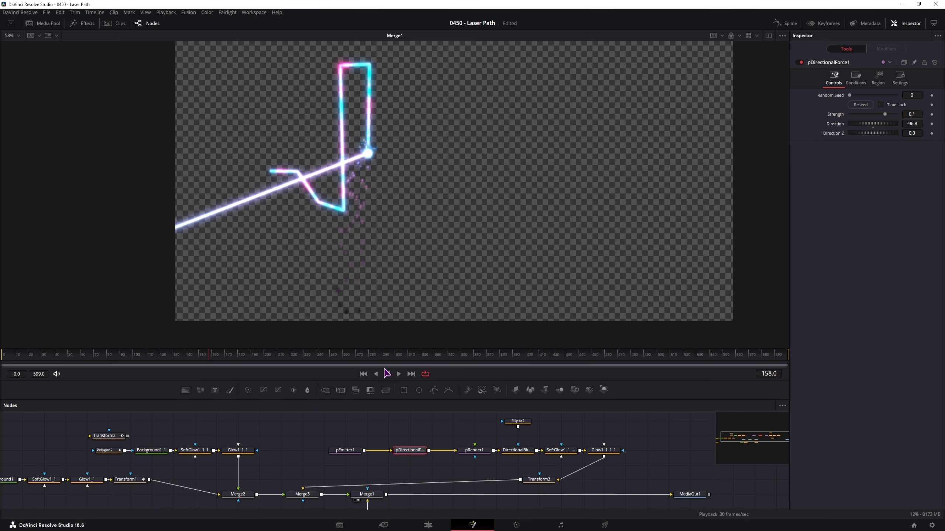
Step: Set pEmitter1's Lifespan to 60 with variance 30, and its particle Size to 0.5, Size Variance 0.2087 and Size to Velocity 0.167
left_click(344, 452)
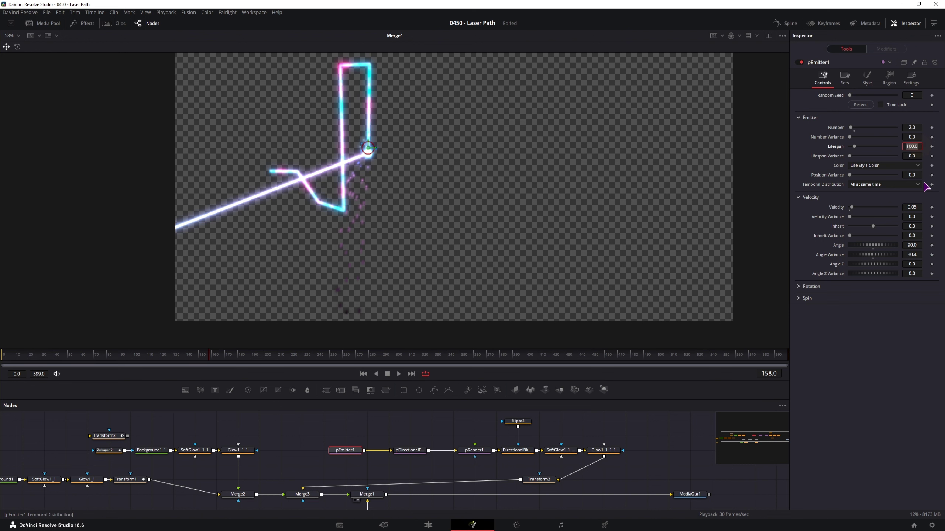
left_click(919, 156)
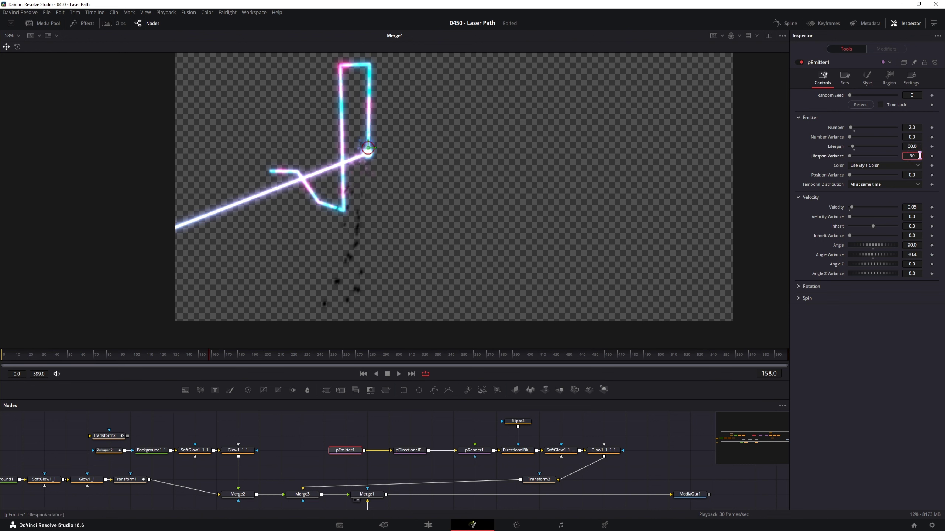
left_click(866, 77)
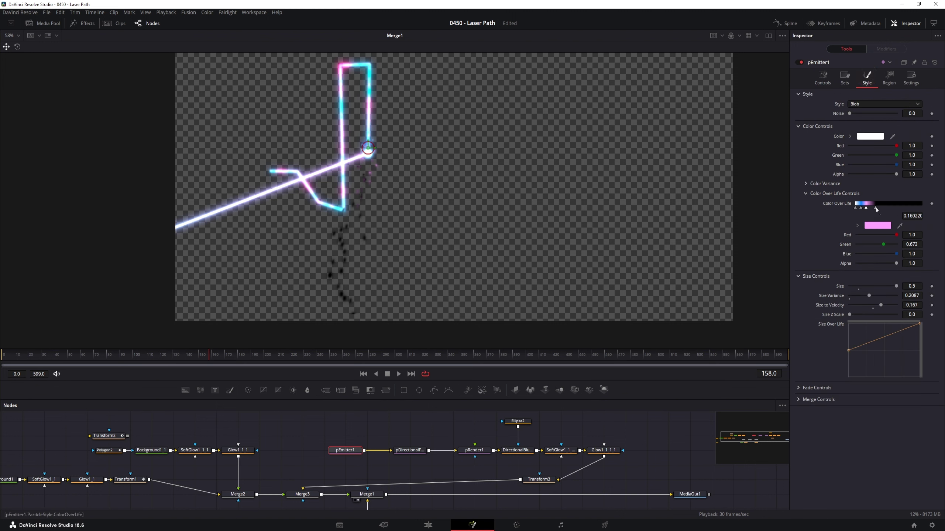
Step: Make the black end stop of pEmitter1's Color Over Life transparent with Alpha 0, shift it further along the gradient, and scrub to check
left_click(877, 208)
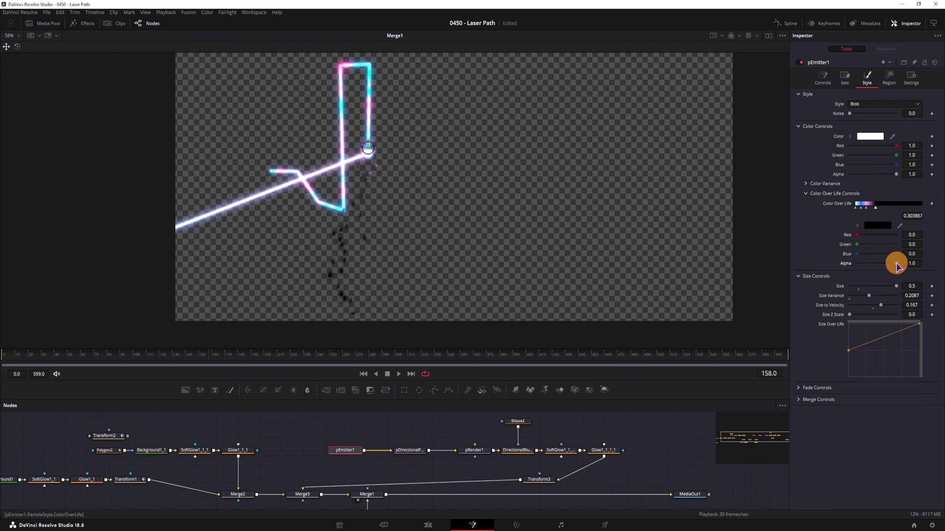
left_click_drag(896, 267, 759, 268)
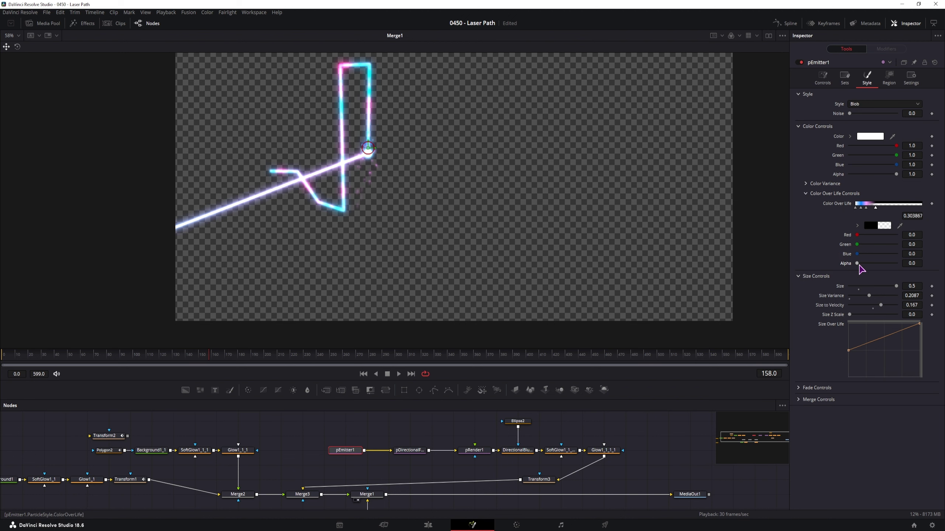
left_click_drag(877, 209, 888, 211)
mouse_move(198, 355)
left_mouse_down()
mouse_move(141, 354)
mouse_move(211, 349)
left_mouse_up()
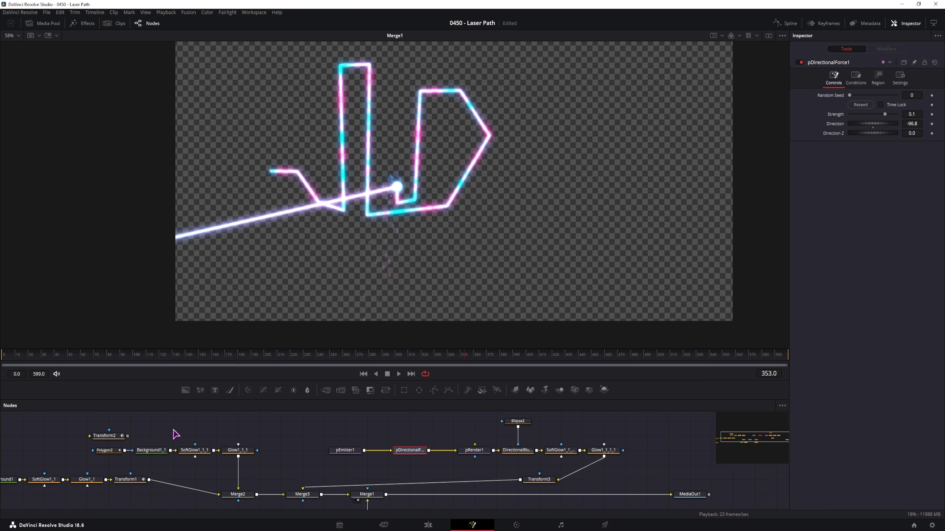
Step: Place the Transform2 node between Glow1_1_1 and pEmitter1, move its Center to about 0.744, 0.040 as the beam's origin, and play the result
left_click(105, 438)
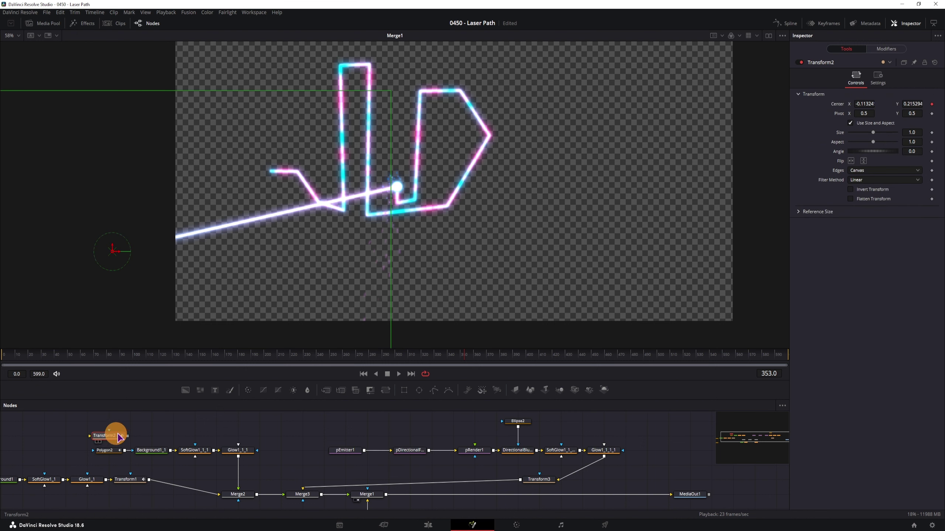
left_click_drag(118, 438, 287, 439)
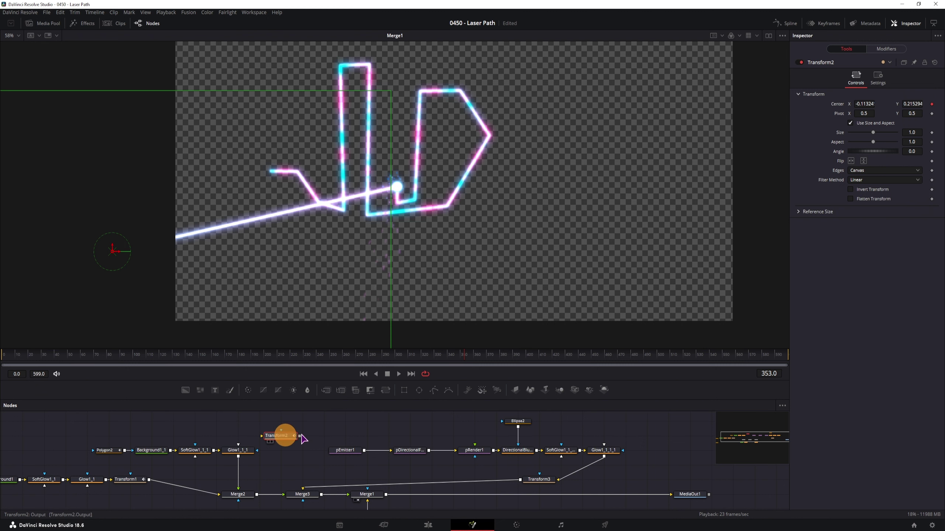
scroll(311, 409, "left", 2)
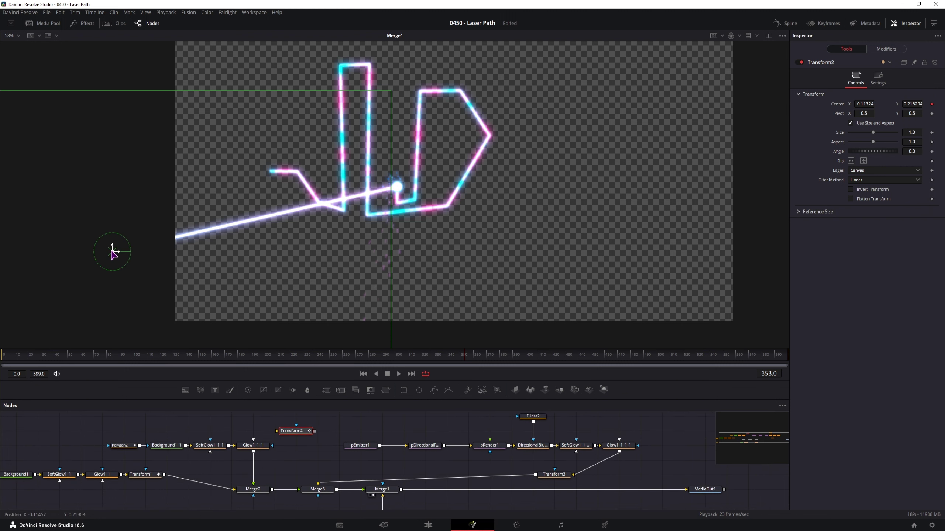
left_click_drag(113, 253, 590, 306)
key("space")
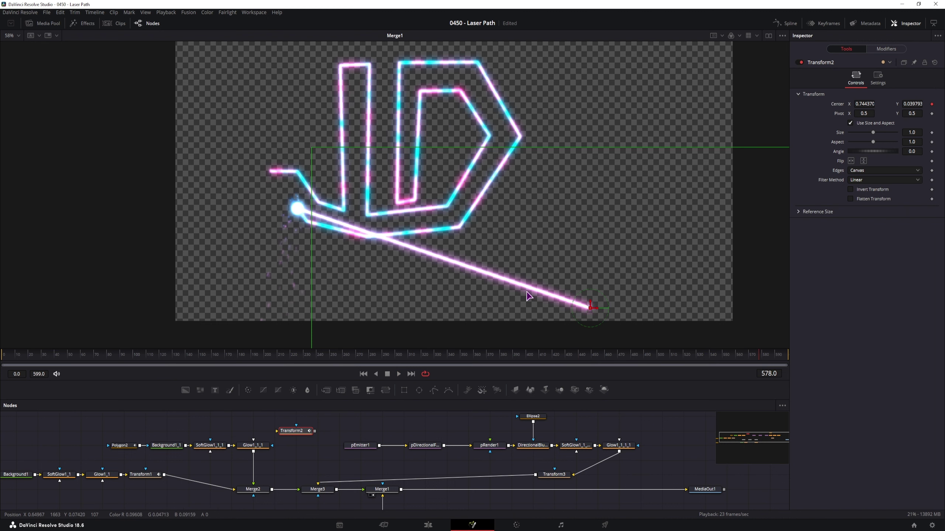
Step: Set pDirectionalForce1's Direction to -77.2 to suit the new beam origin and play the end of the animation
left_click(429, 447)
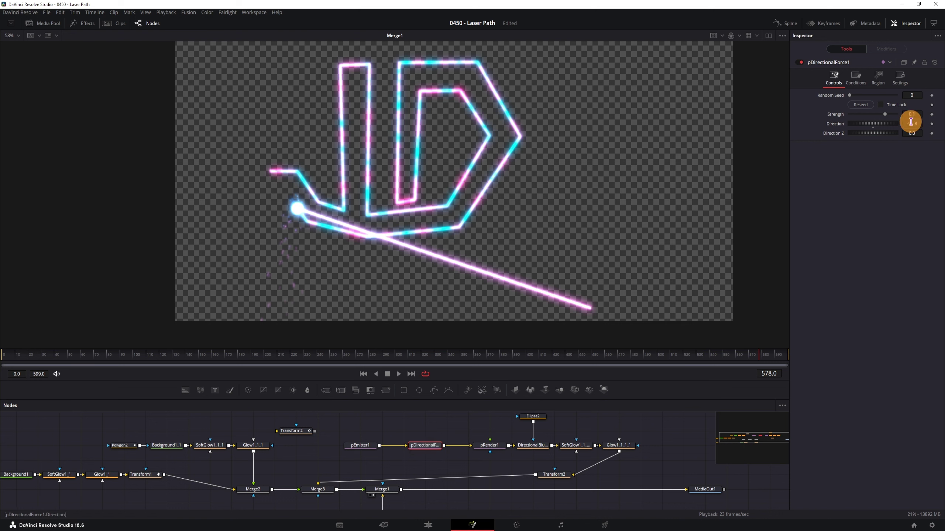
mouse_move(911, 122)
left_mouse_down()
mouse_move(894, 124)
mouse_move(910, 125)
left_mouse_up()
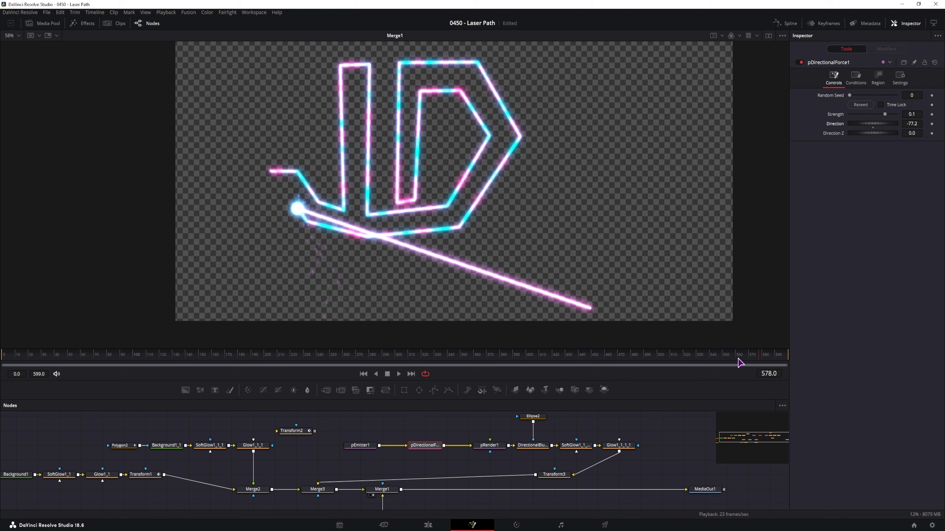
left_click(722, 355)
key("space")
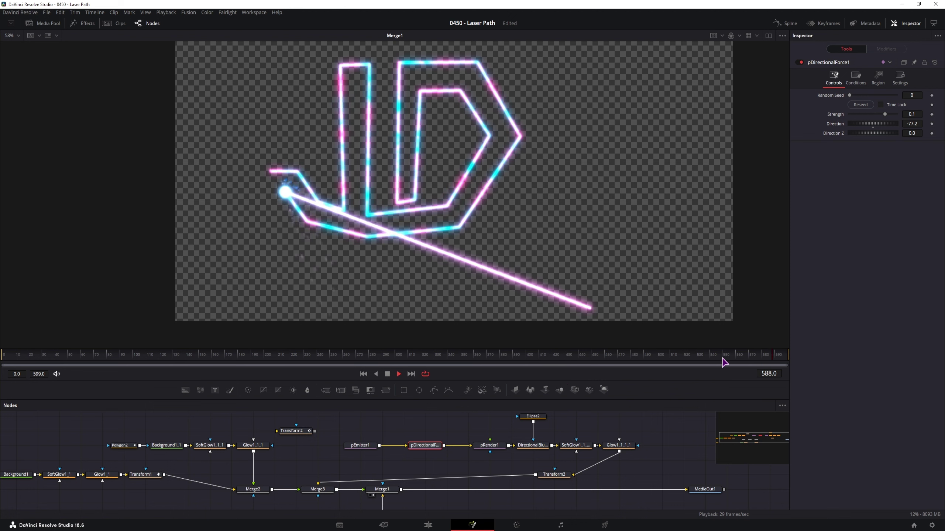